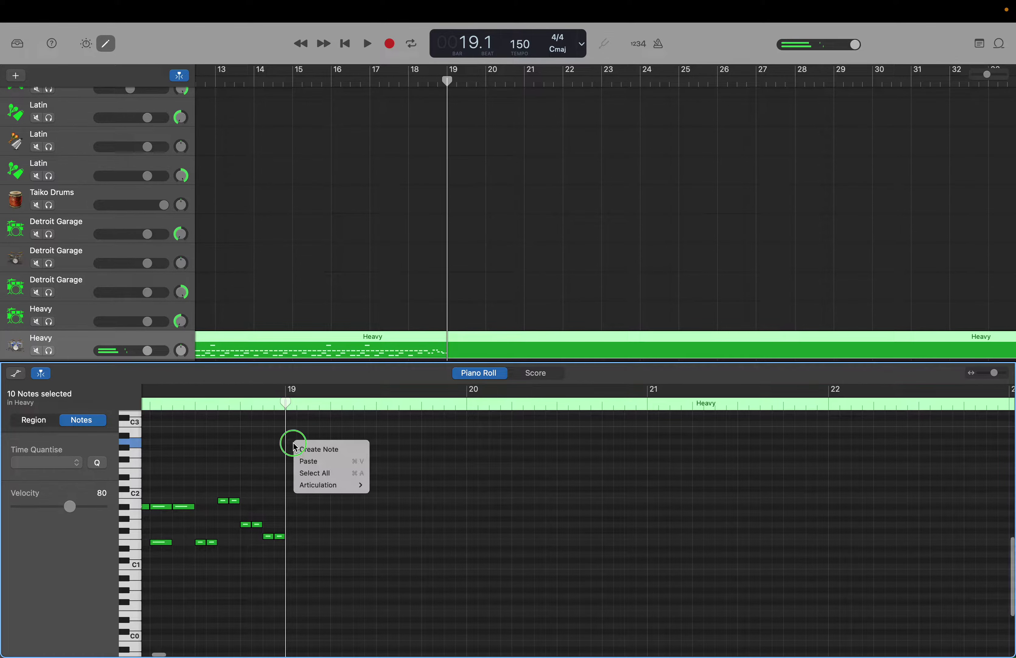
Step: Create an A2 note and a C1 note at the start of bar 19 in the Heavy region
left_click(301, 448)
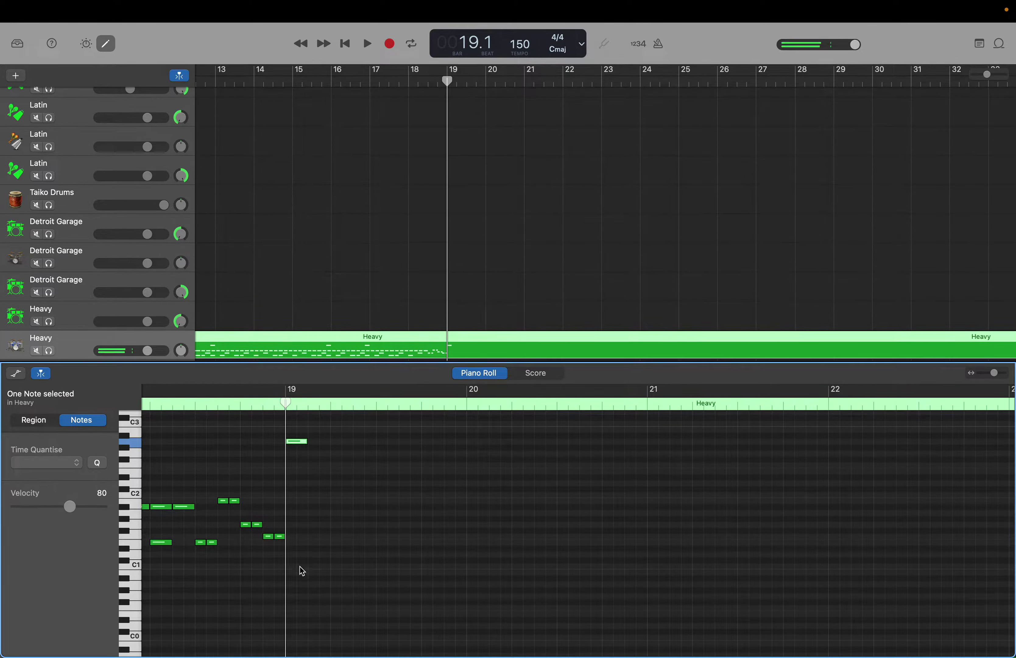
left_click(136, 565)
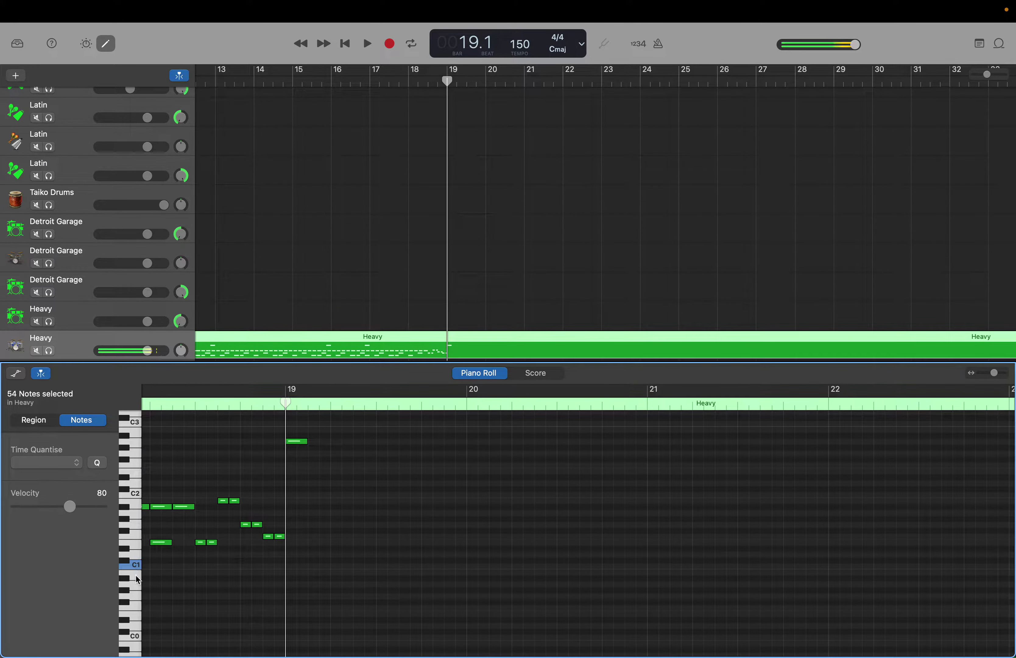
left_click(138, 580)
left_click(136, 565)
scroll(291, 568, "left", 10)
scroll(291, 567, "right", 6)
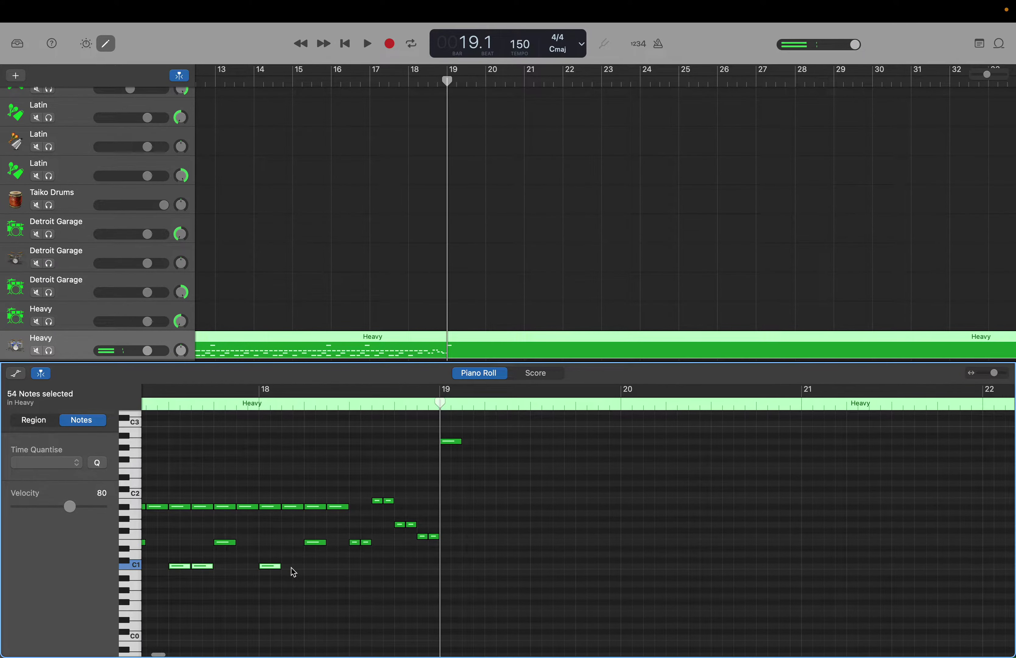
right_click(372, 564)
left_click(383, 571)
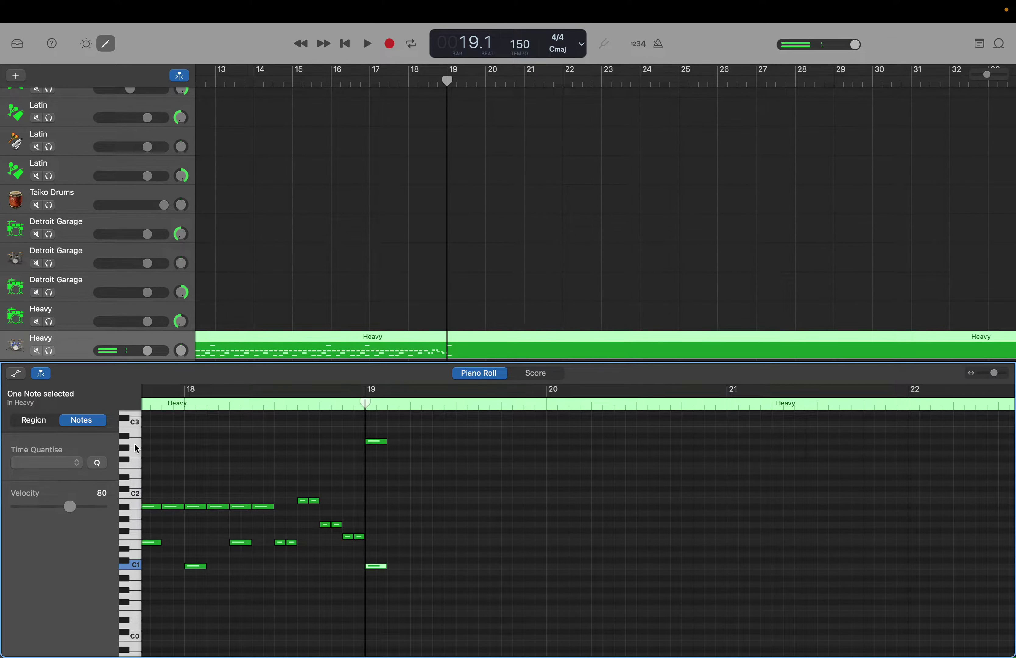
Step: Audition the drum sounds between C2 and C3 and review the region's existing note pattern before bar 19
left_click(136, 448)
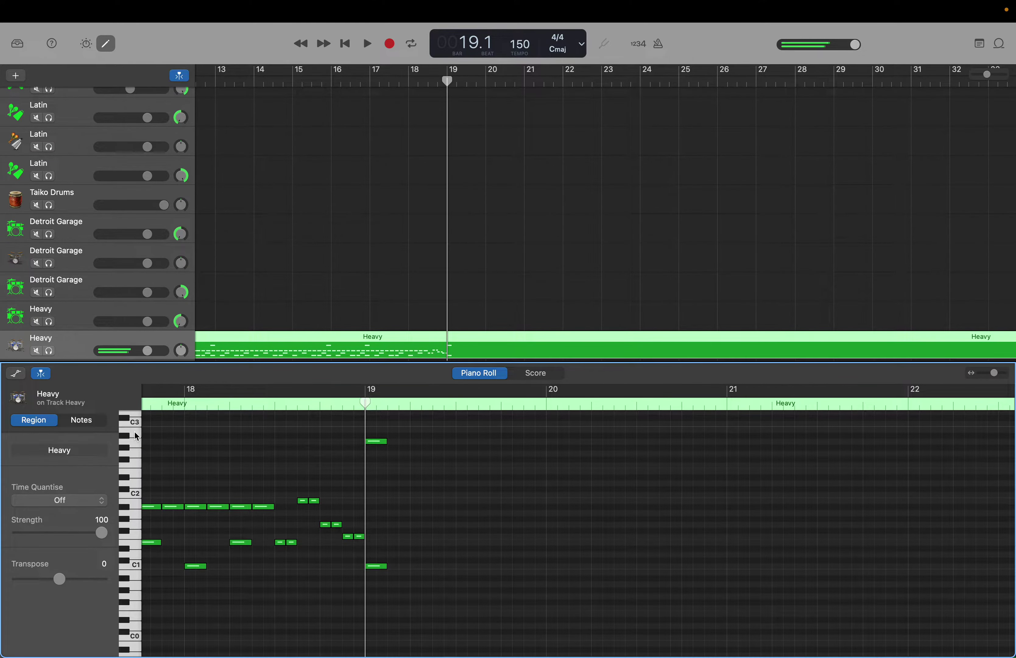
left_click(137, 436)
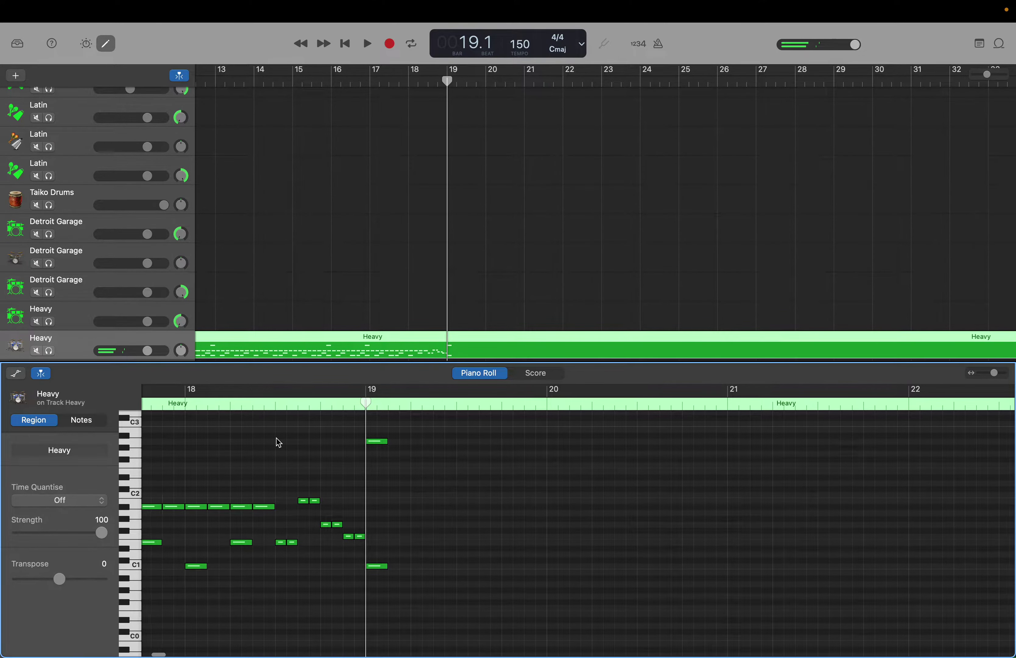
scroll(276, 439, "left", 15)
scroll(277, 438, "left", 12)
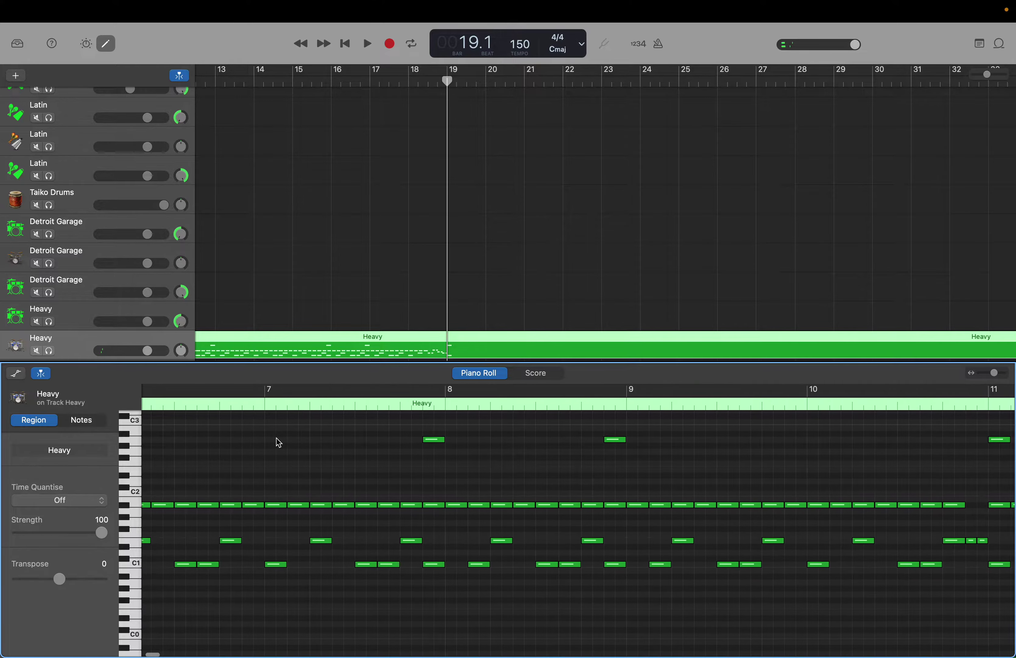
scroll(277, 438, "right", 6)
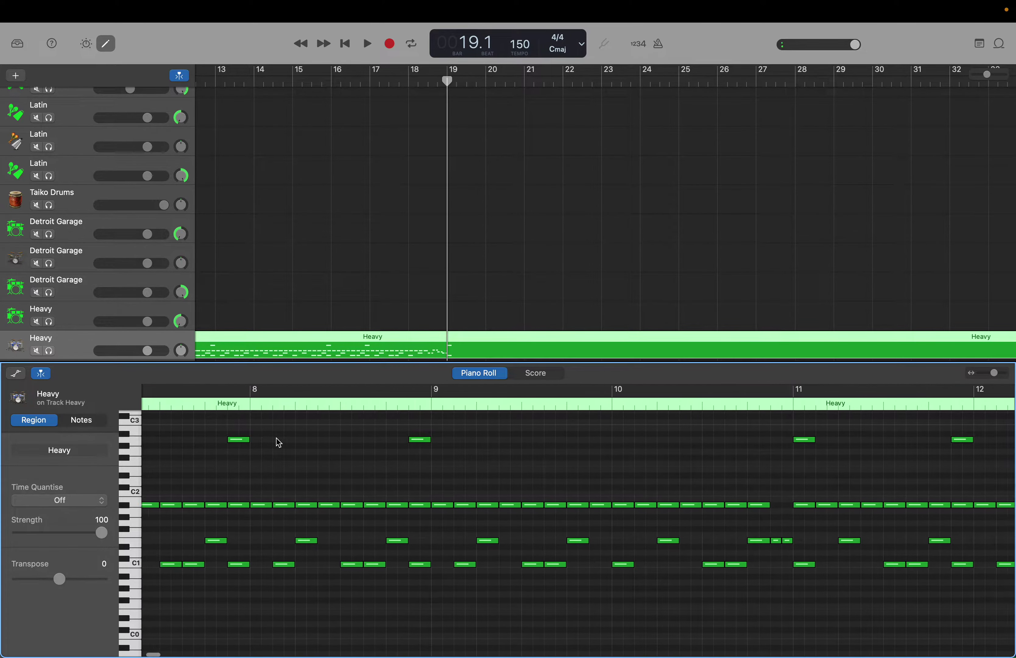
left_click(136, 434)
left_click_drag(136, 434, 134, 465)
left_click(134, 430)
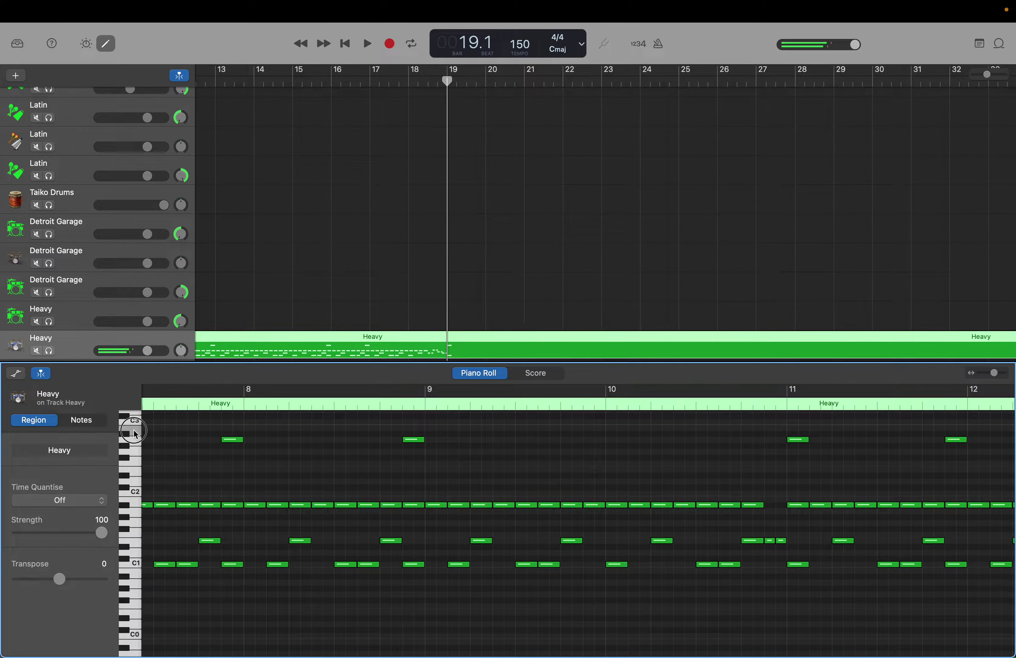
left_click(133, 460)
left_click(134, 475)
left_click(133, 471)
left_click(134, 462)
scroll(134, 461, "right", 10)
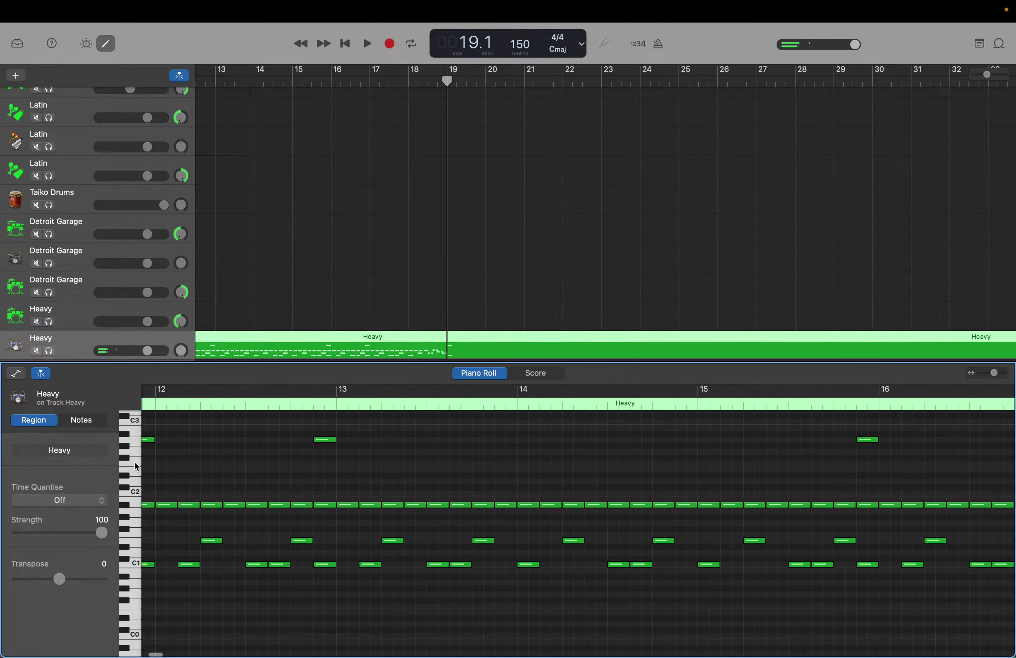
scroll(134, 460, "right", 15)
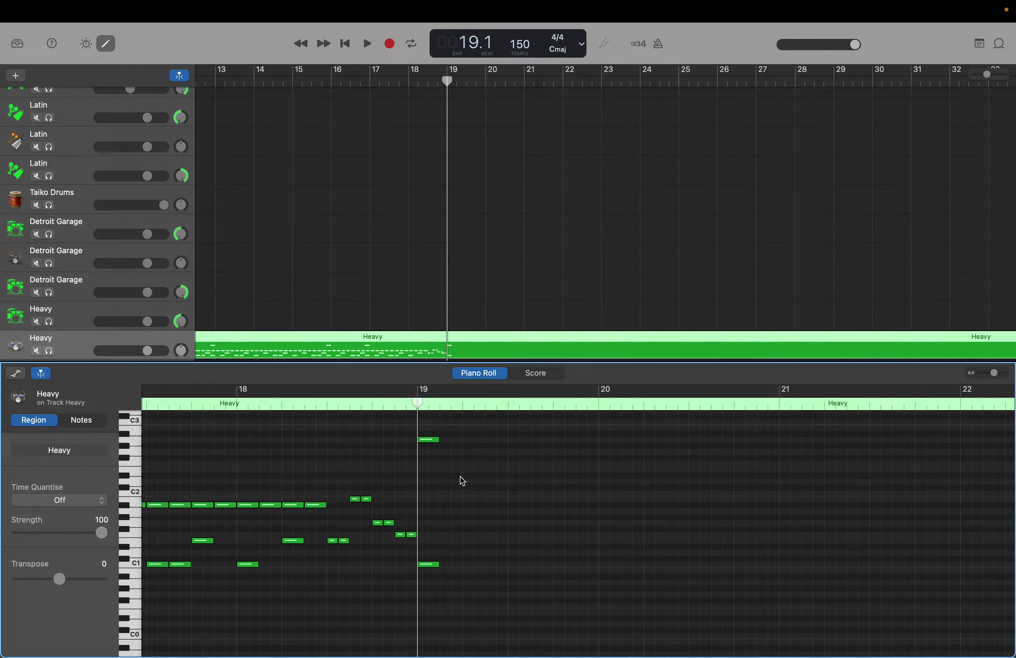
Step: Create F2 notes on beats 2, 3 and 4 of bar 19
left_click(136, 463)
right_click(468, 464)
left_click(481, 468)
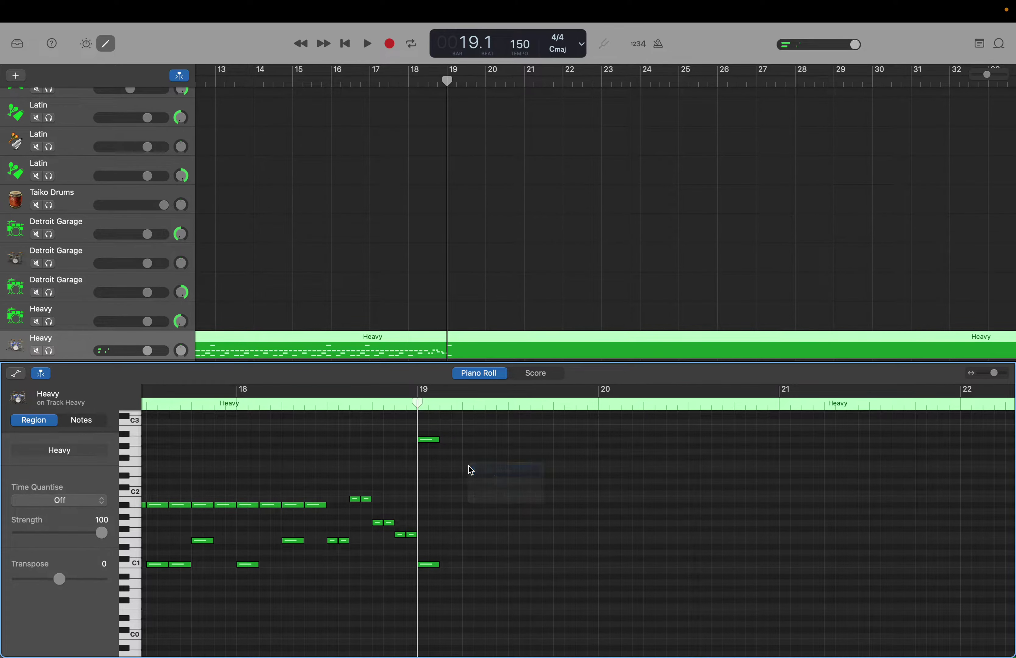
right_click(514, 463)
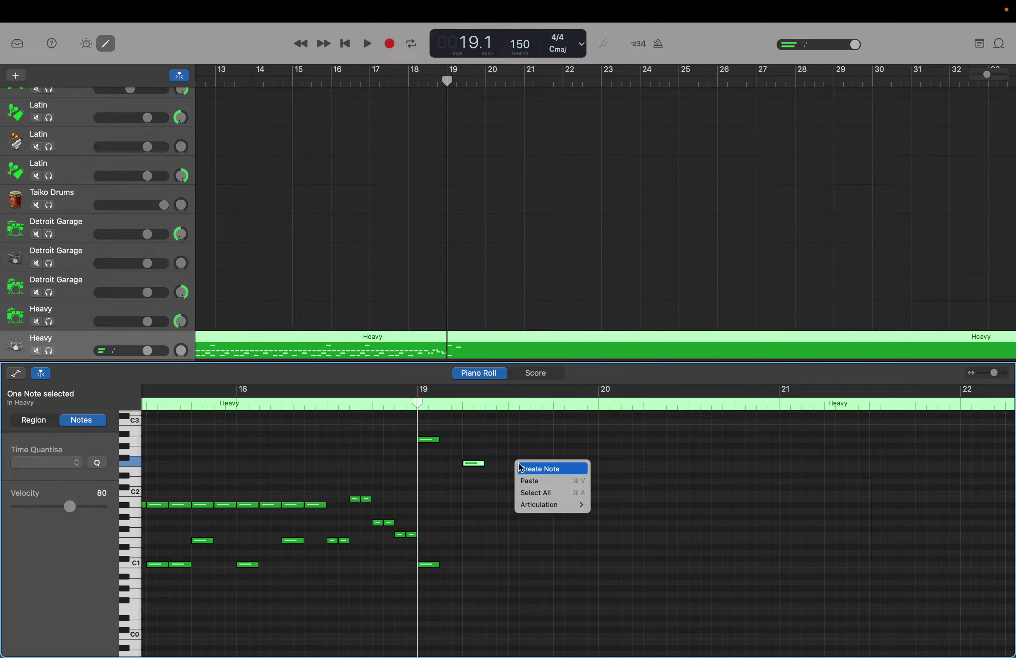
left_click(528, 467)
right_click(558, 466)
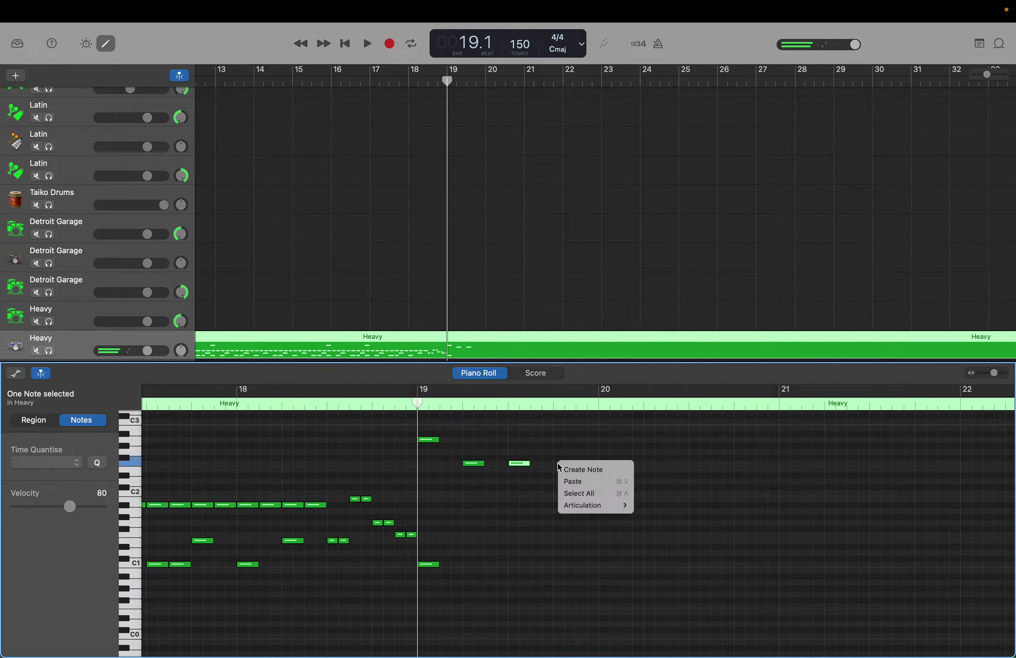
left_click(573, 469)
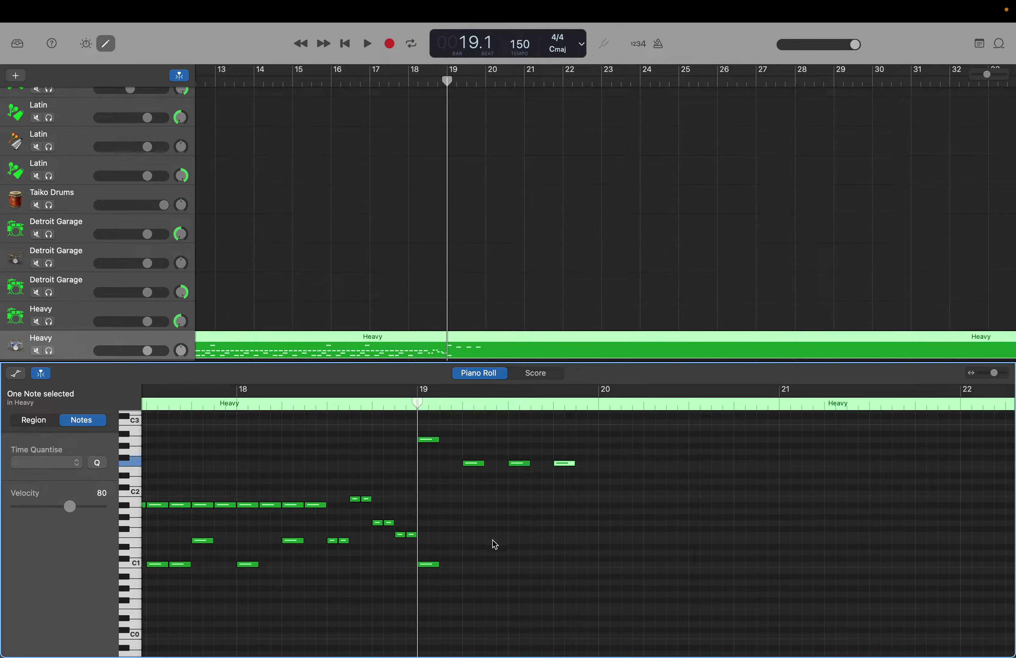
Step: Create E1 notes midway between beats 2 and 3 of bar 19 and at bar 20, plus a C1 note half a beat before bar 20
scroll(495, 545, "left", 1)
right_click(495, 545)
left_click(518, 546)
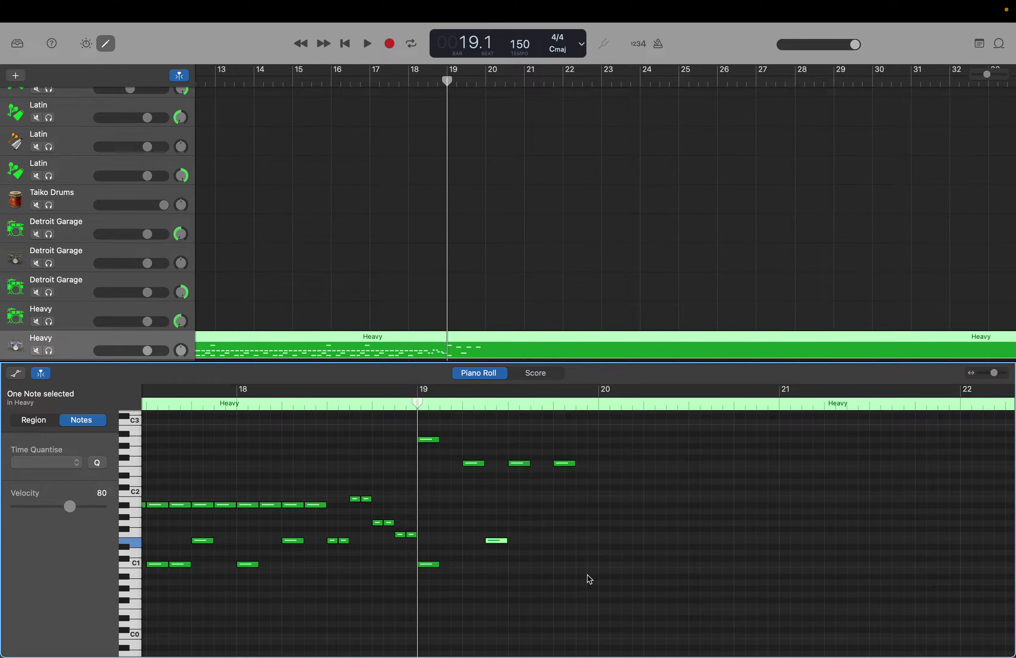
right_click(580, 562)
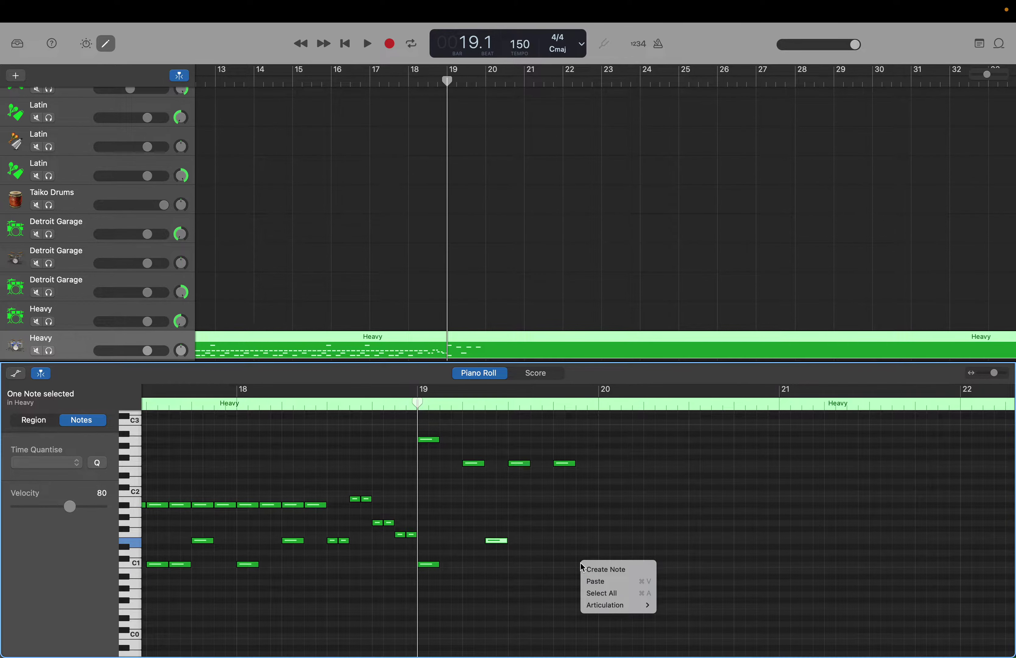
left_click(590, 570)
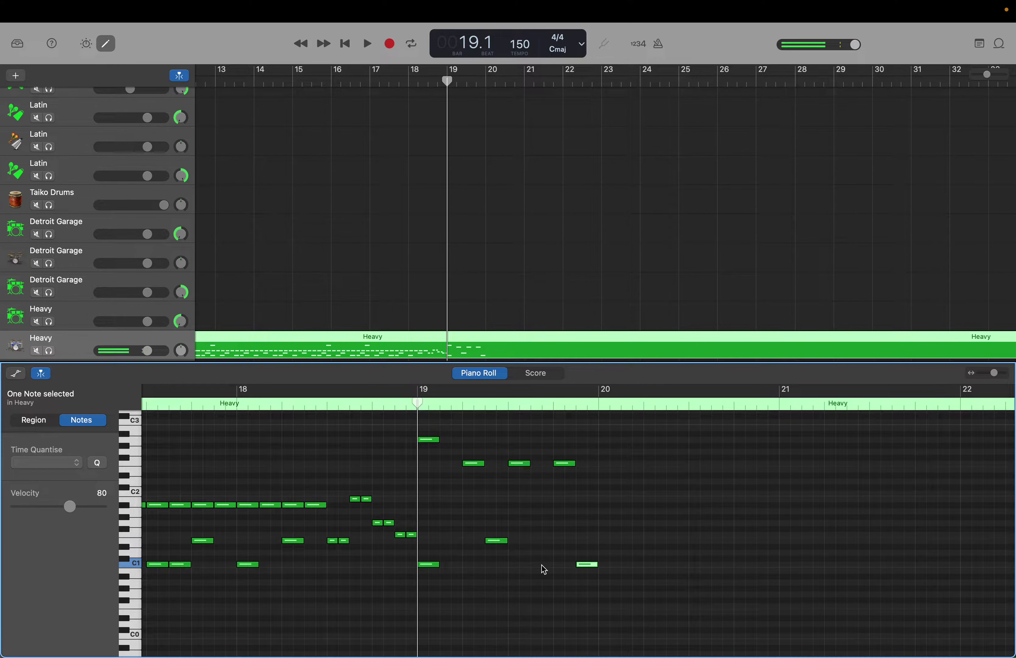
right_click(605, 544)
left_click(607, 545)
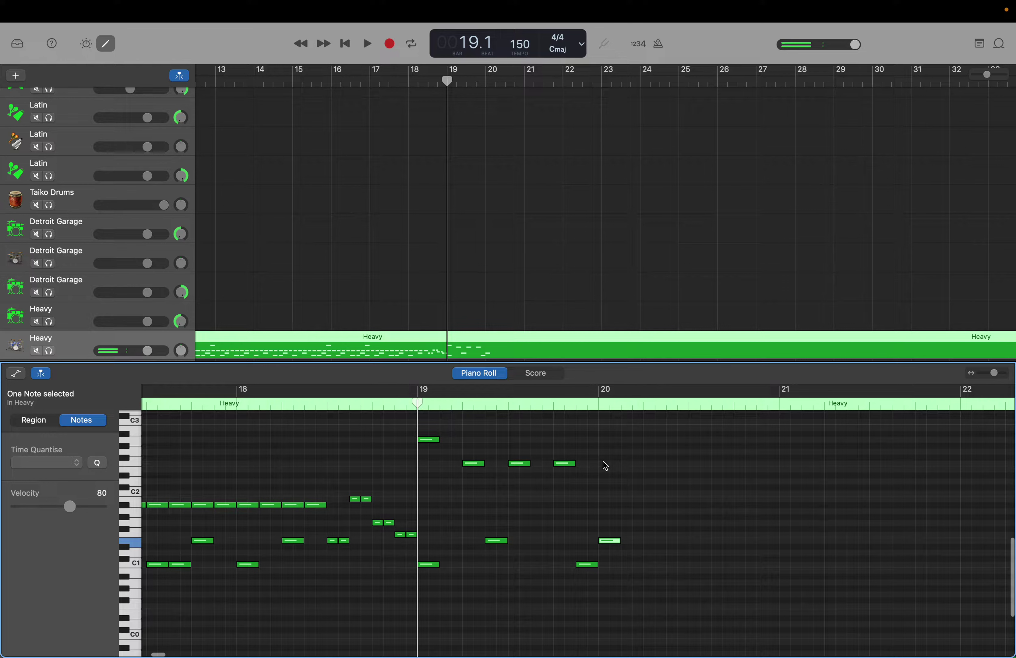
right_click(603, 462)
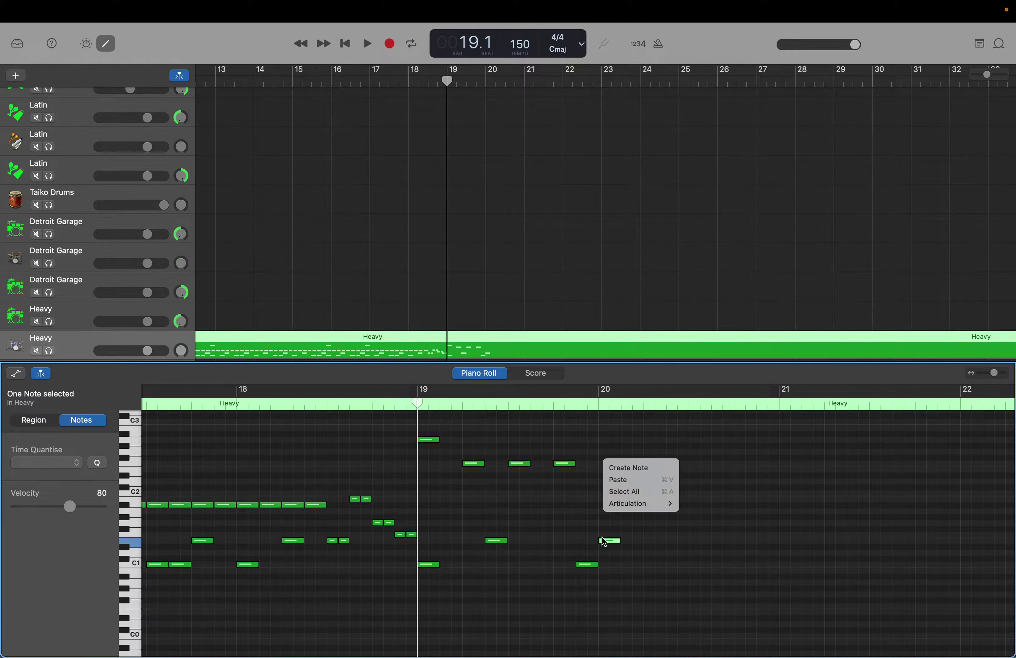
left_click(588, 506)
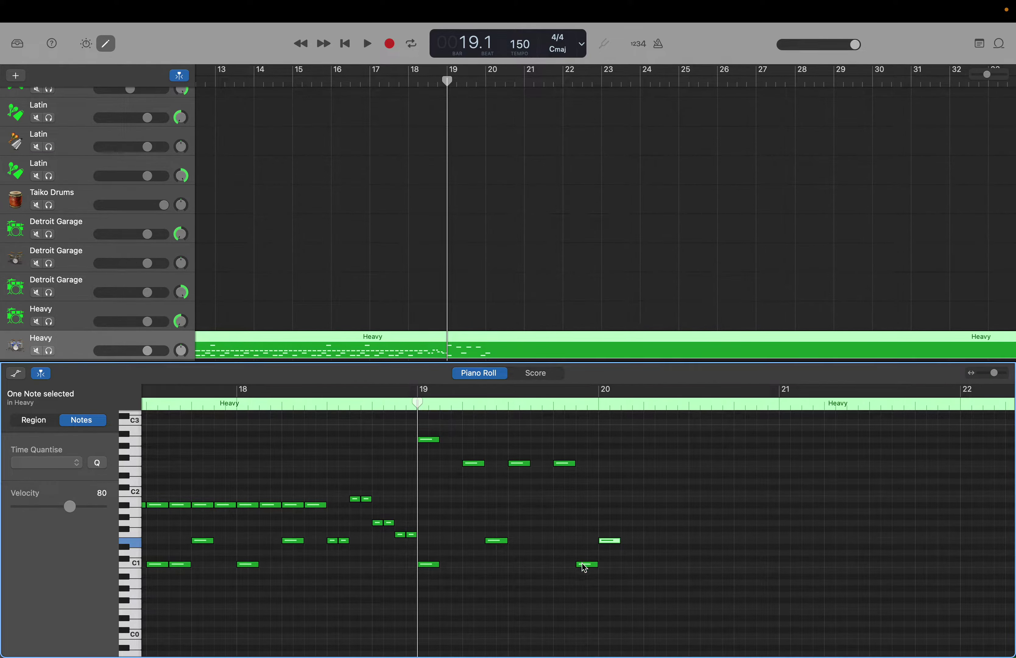
Step: Move the last C1 note midway between beats 3 and 4 of bar 19, and the last E1 note to beat 4
left_click_drag(584, 567, 540, 568)
left_click(605, 540, "super")
left_click_drag(606, 540, 564, 545)
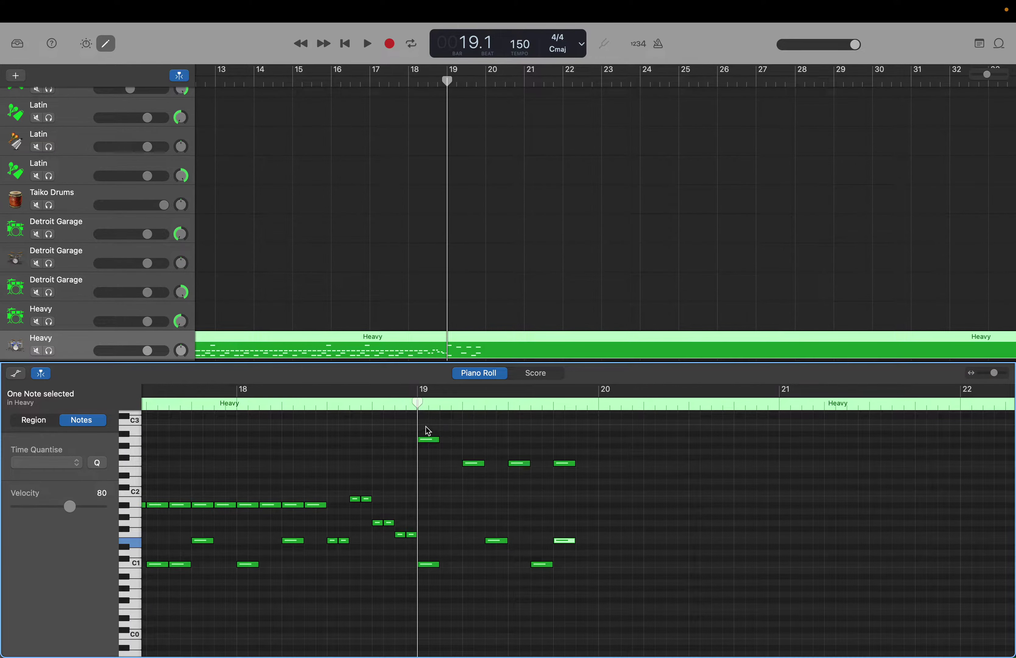
Step: Copy the eight notes of bar 19 to the start of bar 20 and lower the copied A2 note to F2
left_click_drag(428, 431, 586, 594)
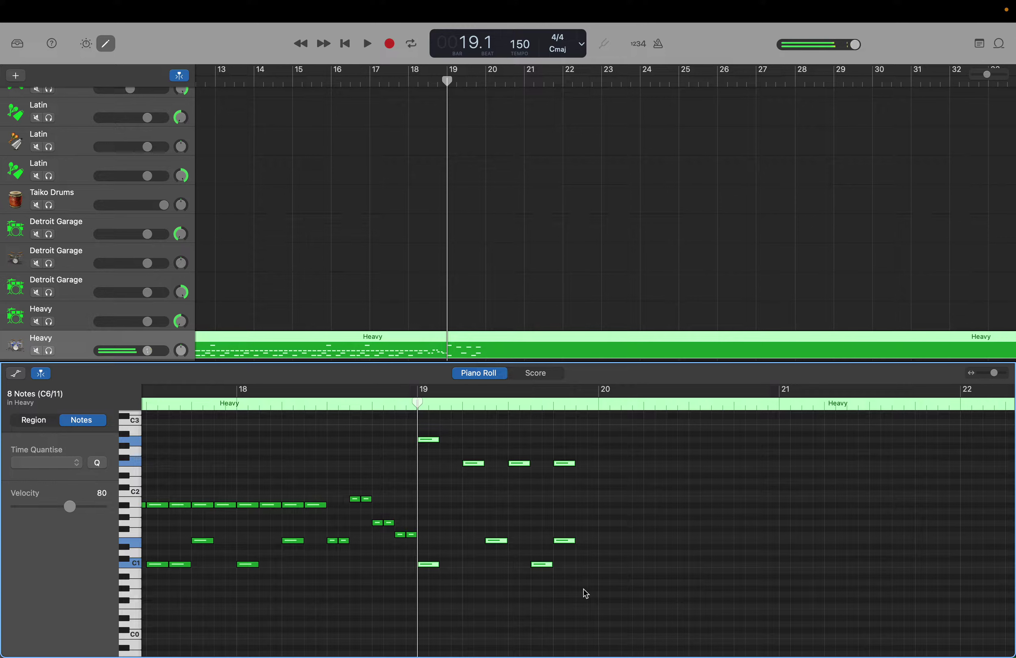
left_click(418, 402)
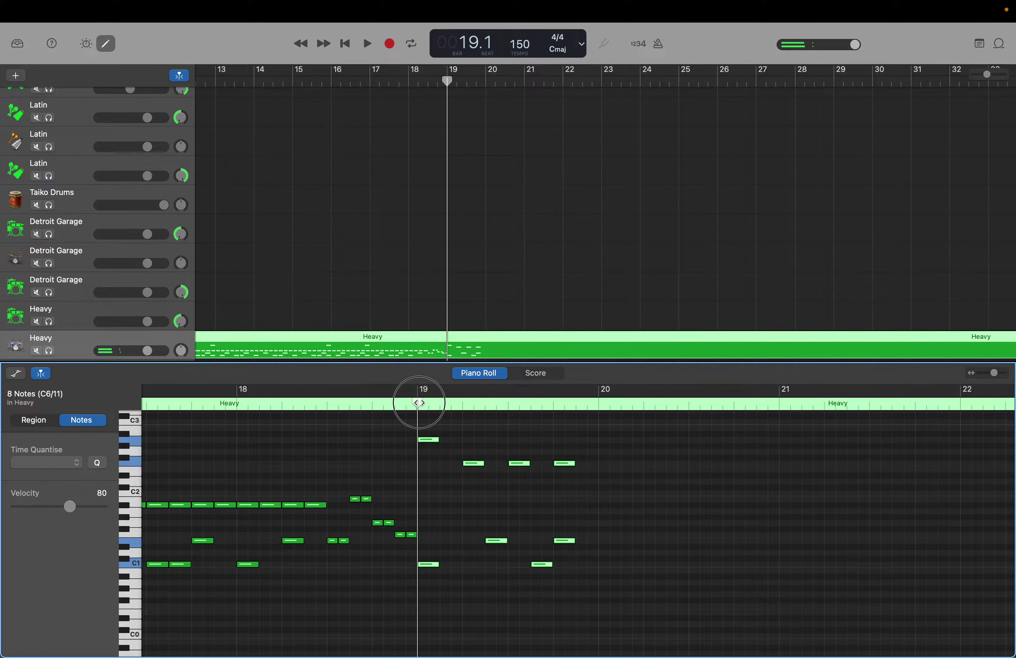
left_click_drag(418, 402, 601, 415)
left_click(442, 434)
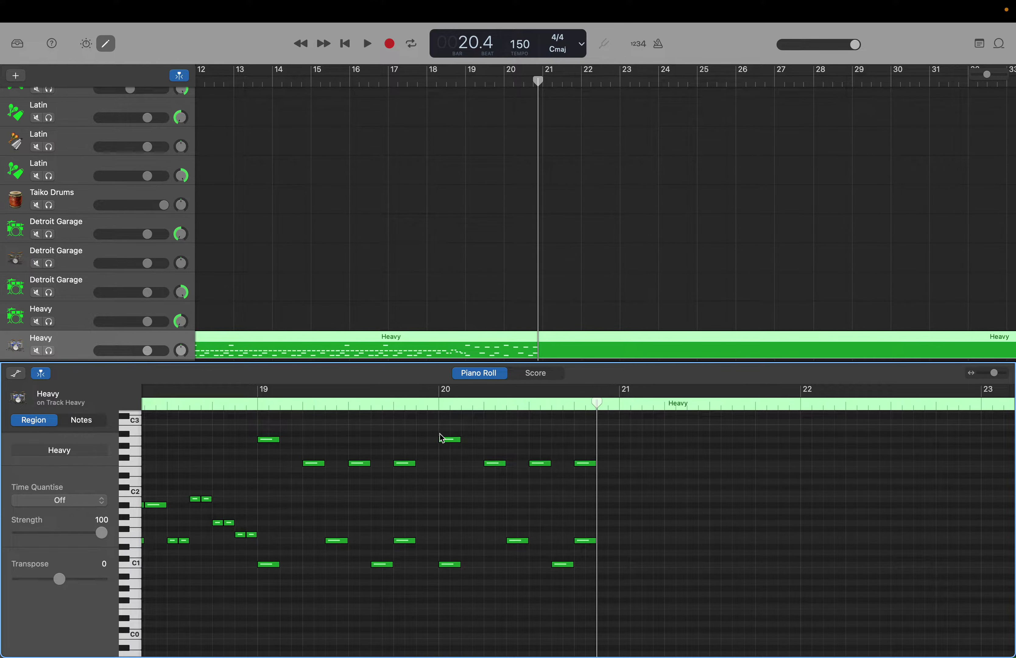
left_click_drag(445, 439, 450, 464)
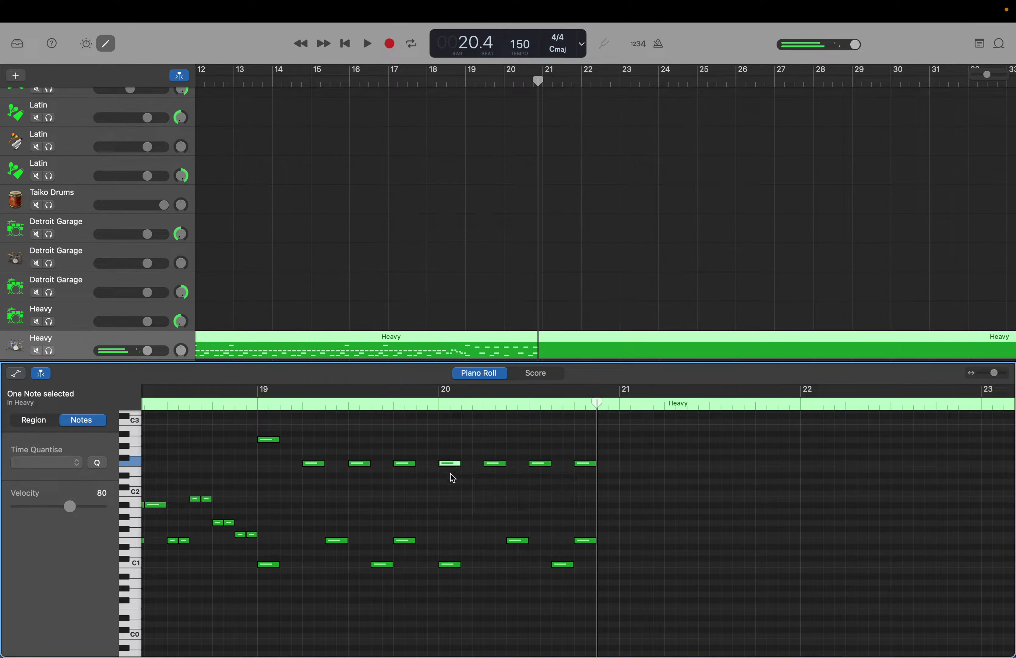
Step: Add a C1 note on beat 2 of bar 20
mouse_move(457, 570)
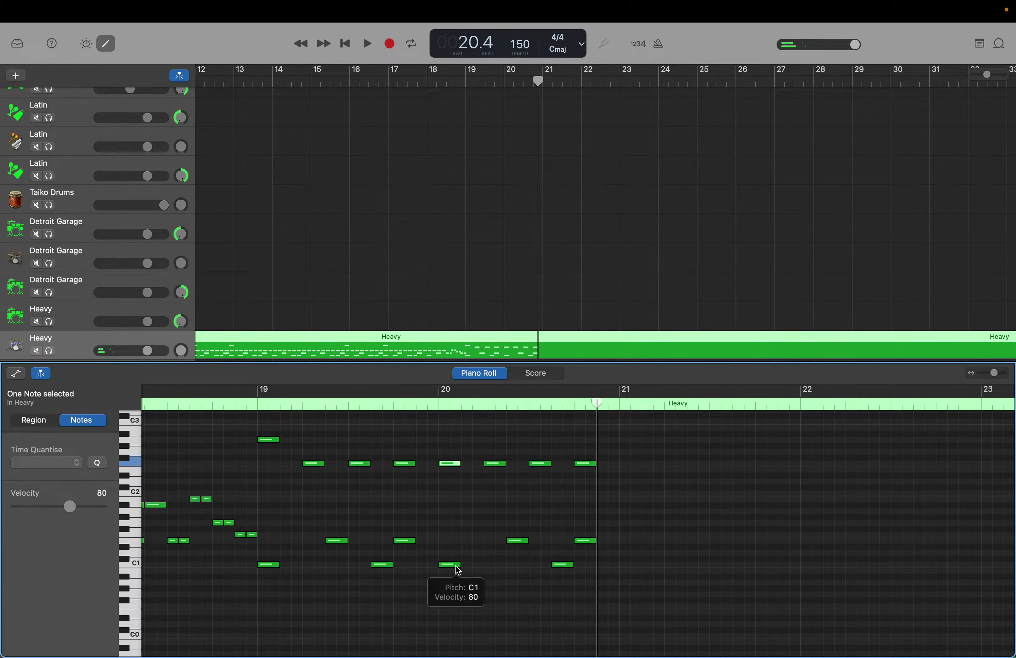
right_click(491, 568)
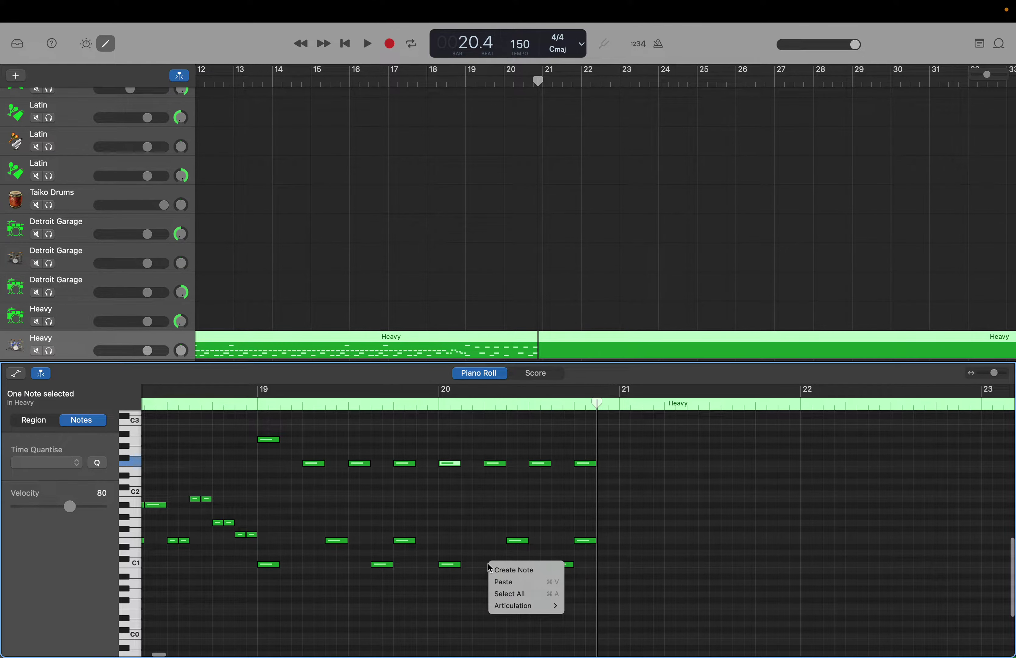
left_click(498, 571)
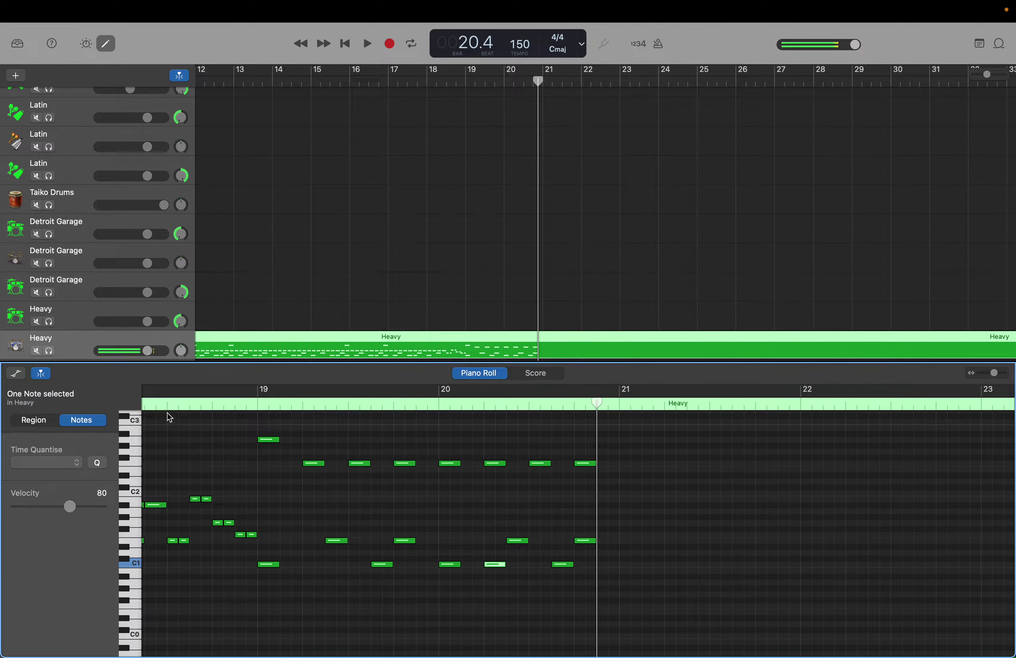
Step: Try to paste a copy of the bar 19–20 notes at the playhead, and delete the selected notes
left_click_drag(265, 431, 597, 593)
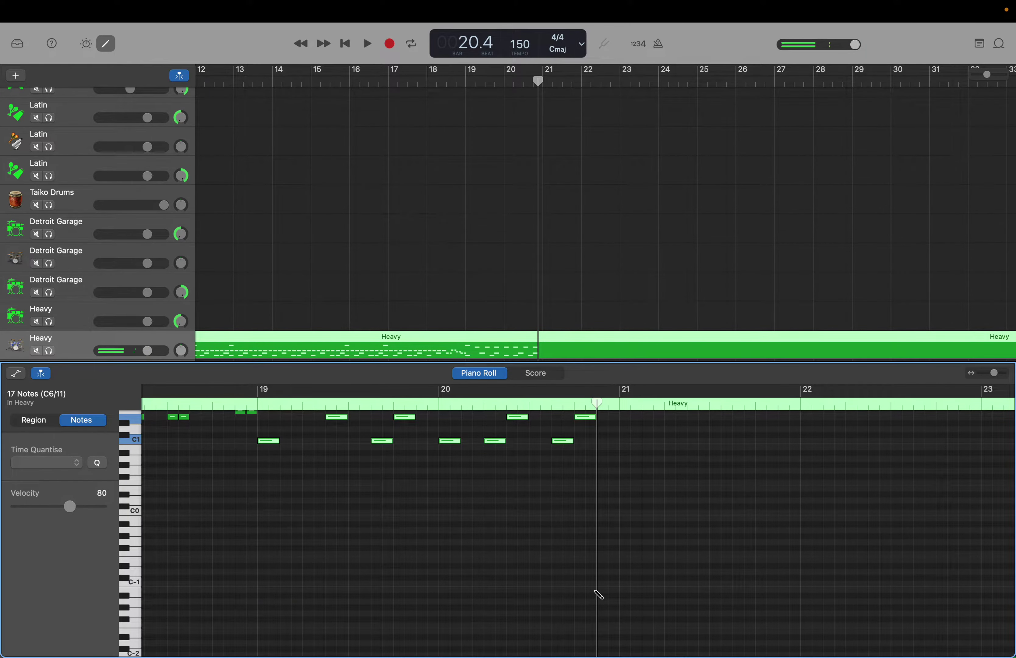
key("super+v")
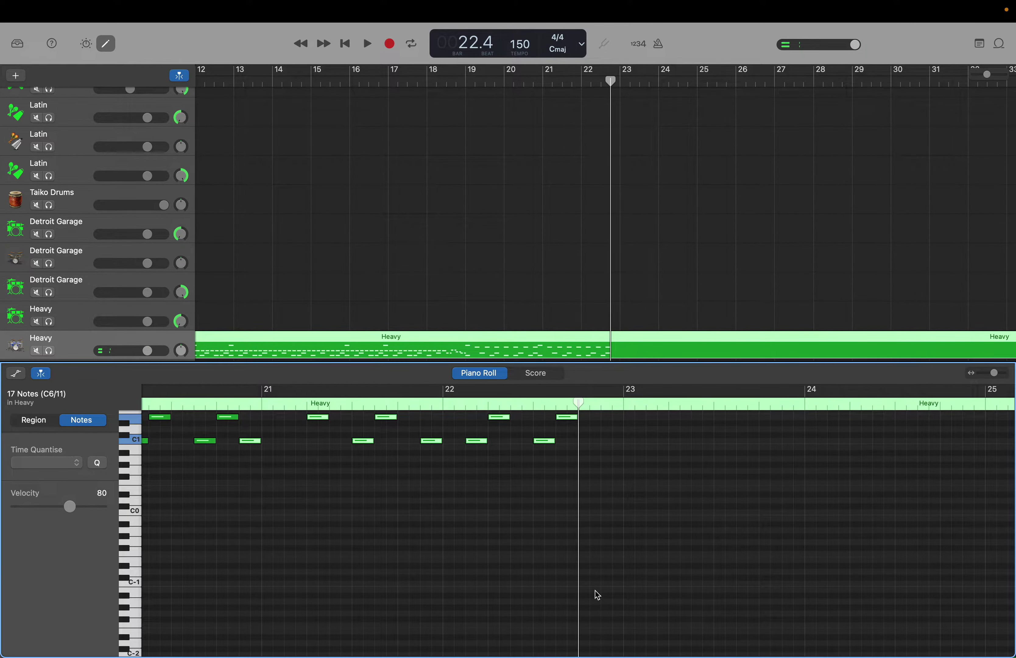
key("Delete")
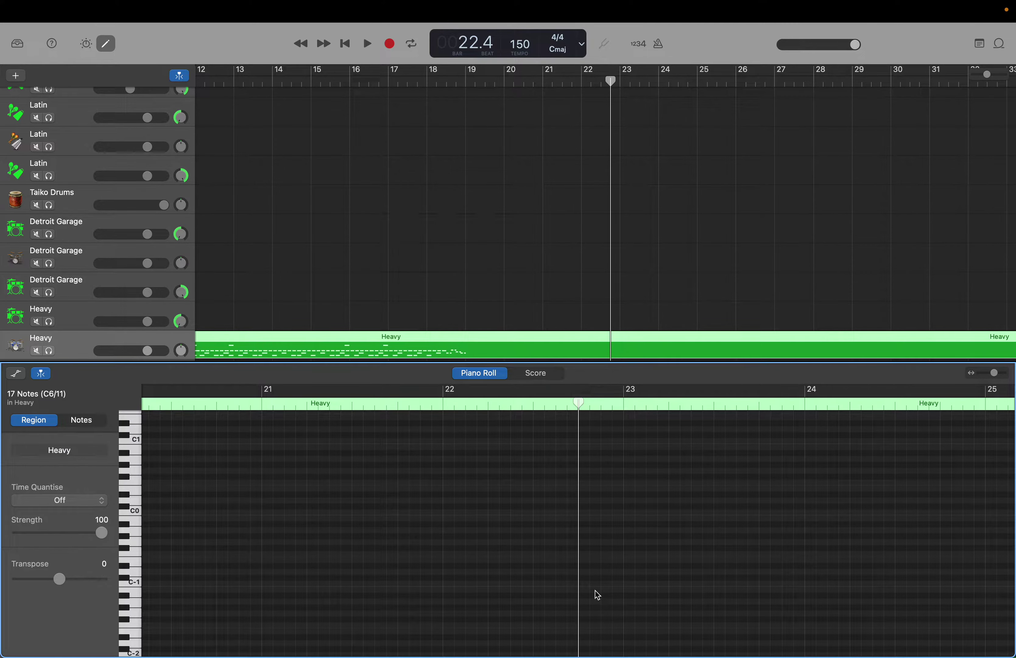
Step: Undo the deletion of the bar 19–20 notes and remove the C1 note on beat 2 of bar 20
scroll(597, 594, "left", 10)
scroll(597, 594, "up", 5)
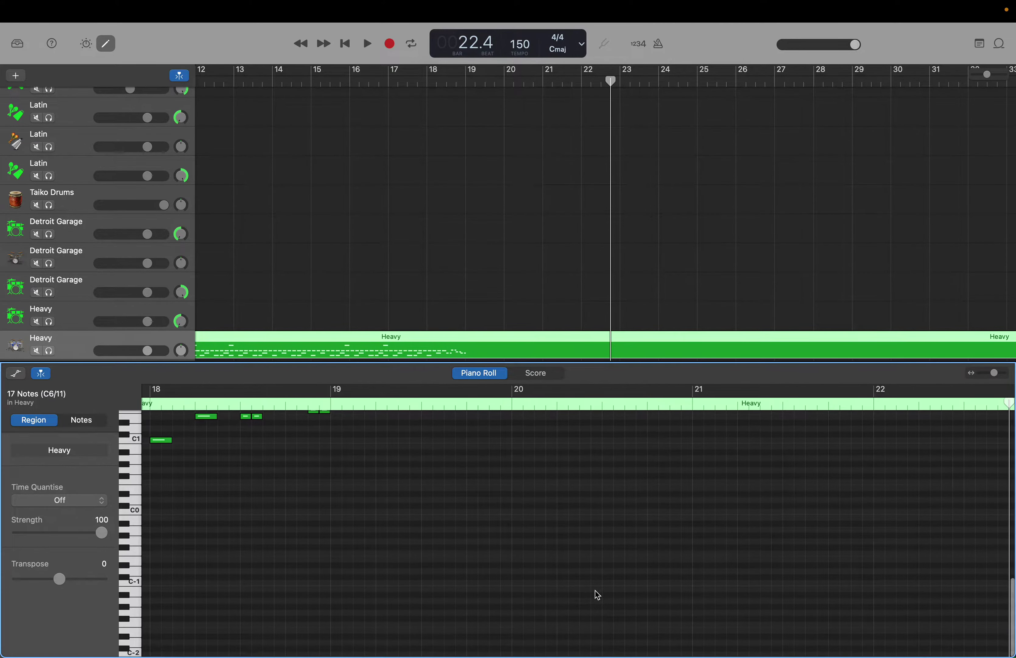
key("super+z")
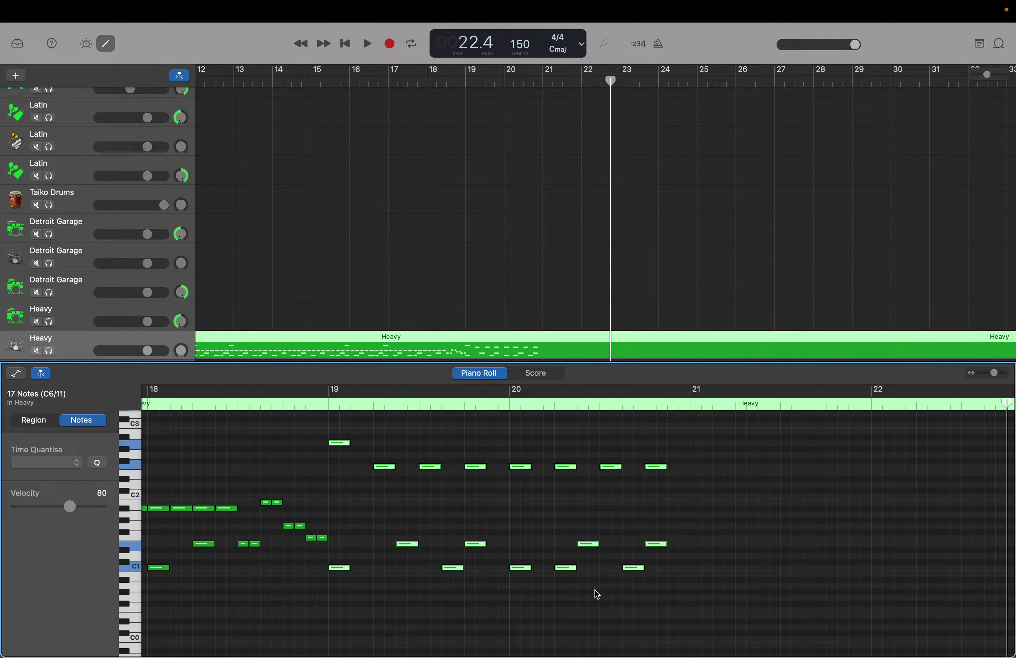
key("Delete")
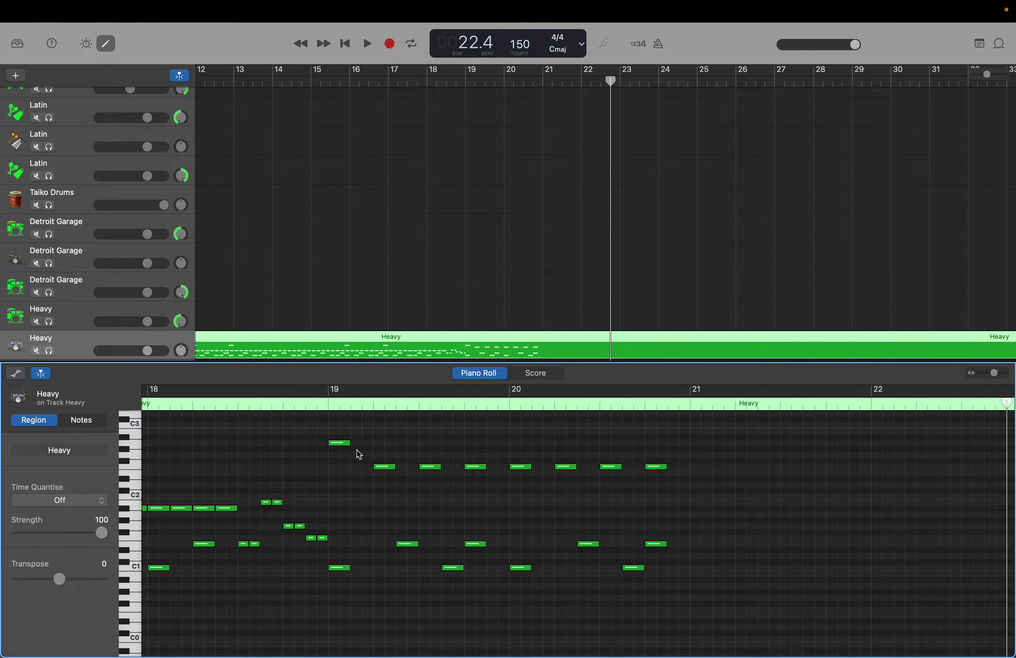
Step: Add a C1 note on the second eighth of bar 20 in the Heavy region
left_click_drag(344, 432, 682, 602)
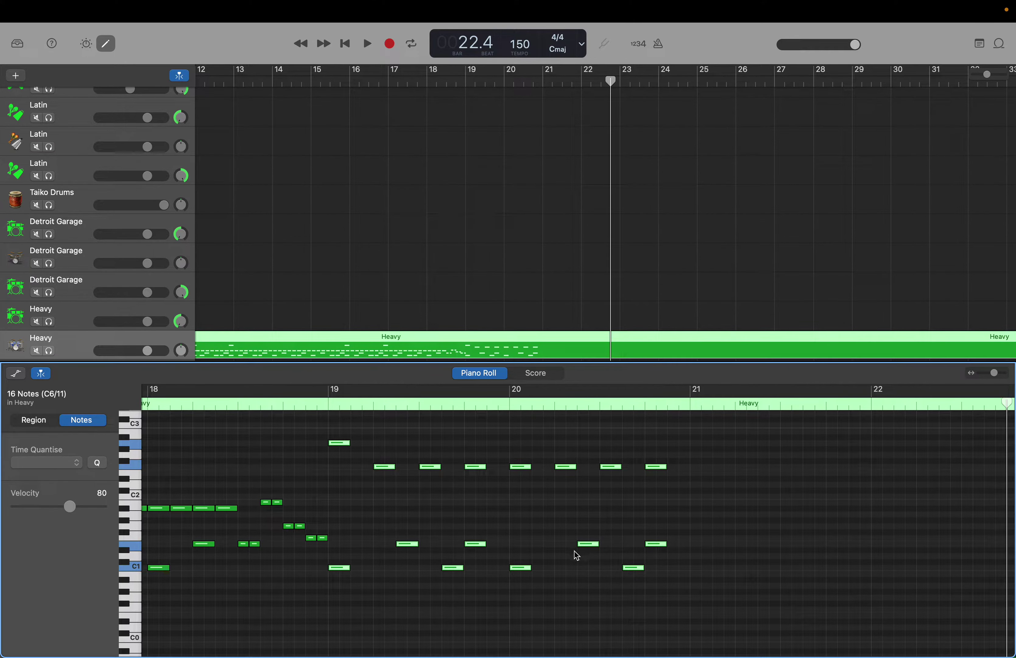
left_click(569, 558)
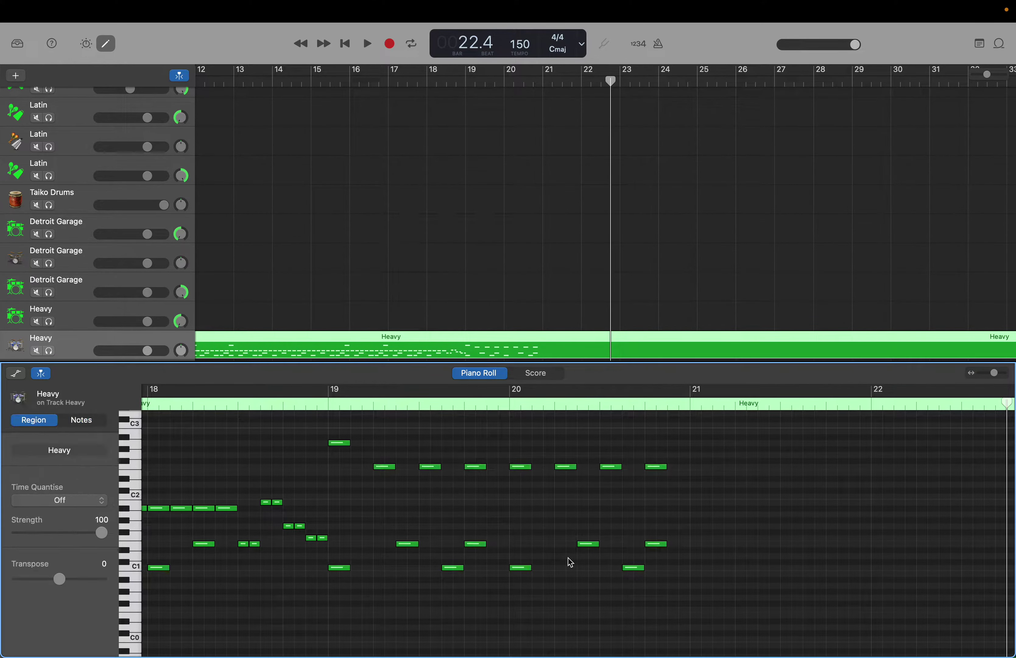
right_click(536, 567)
left_click(551, 570)
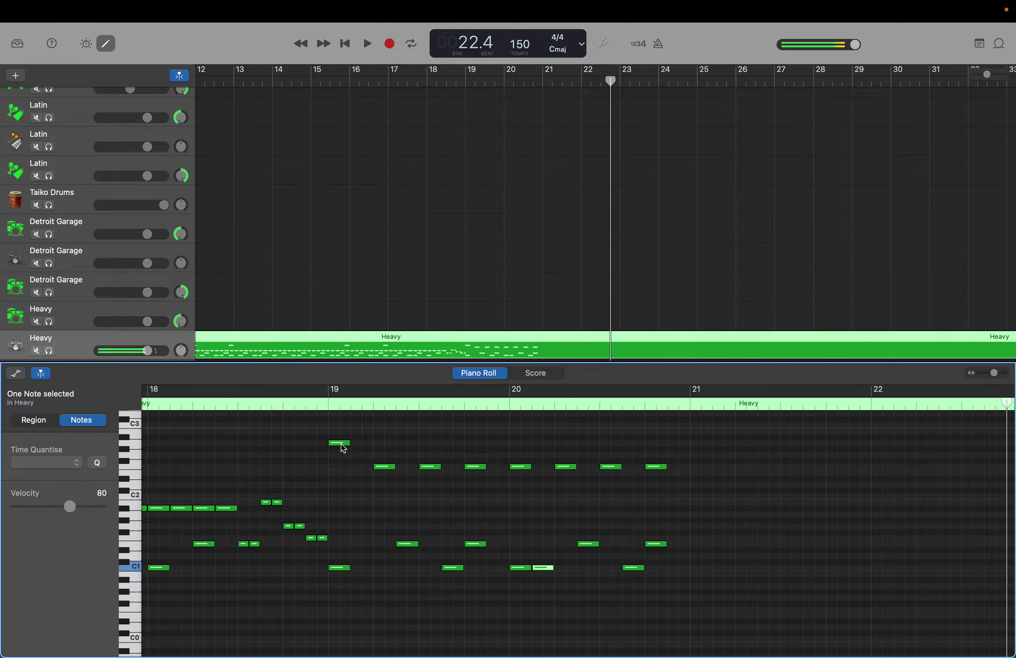
Step: Copy the 17 notes of bars 19–20 to the start of bar 21 and lower the copied A2 note to F2
left_click_drag(341, 432, 671, 607)
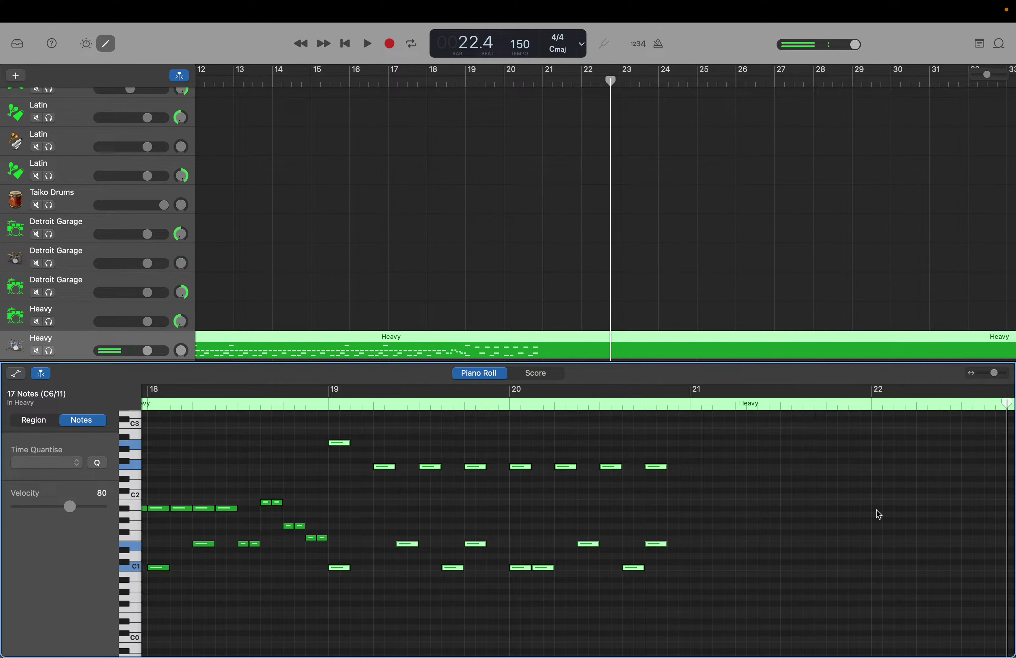
left_click_drag(1006, 407, 692, 415)
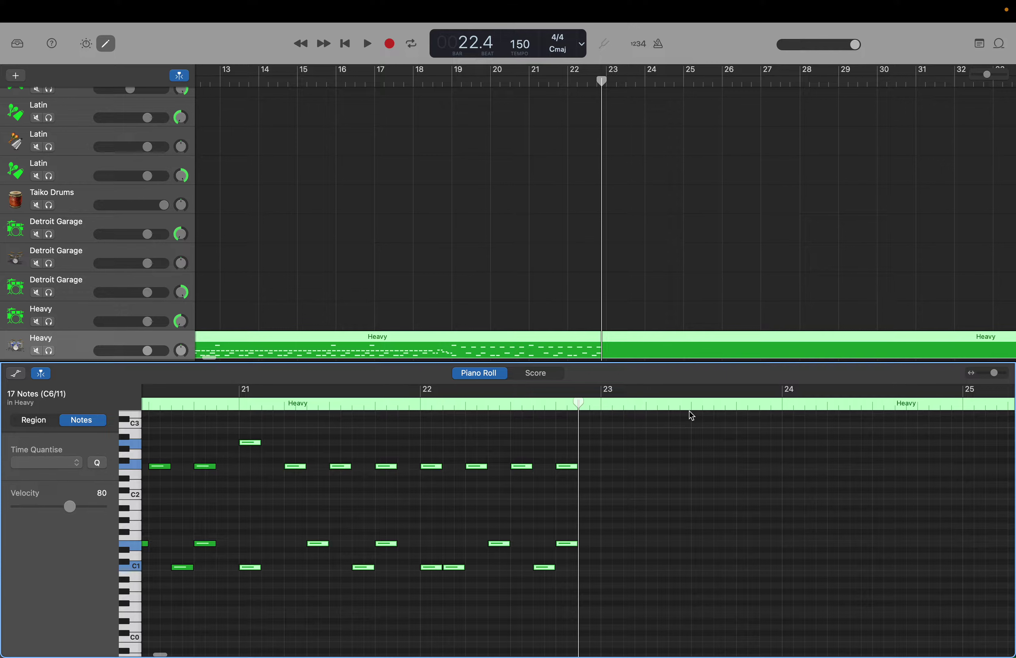
left_click(271, 472)
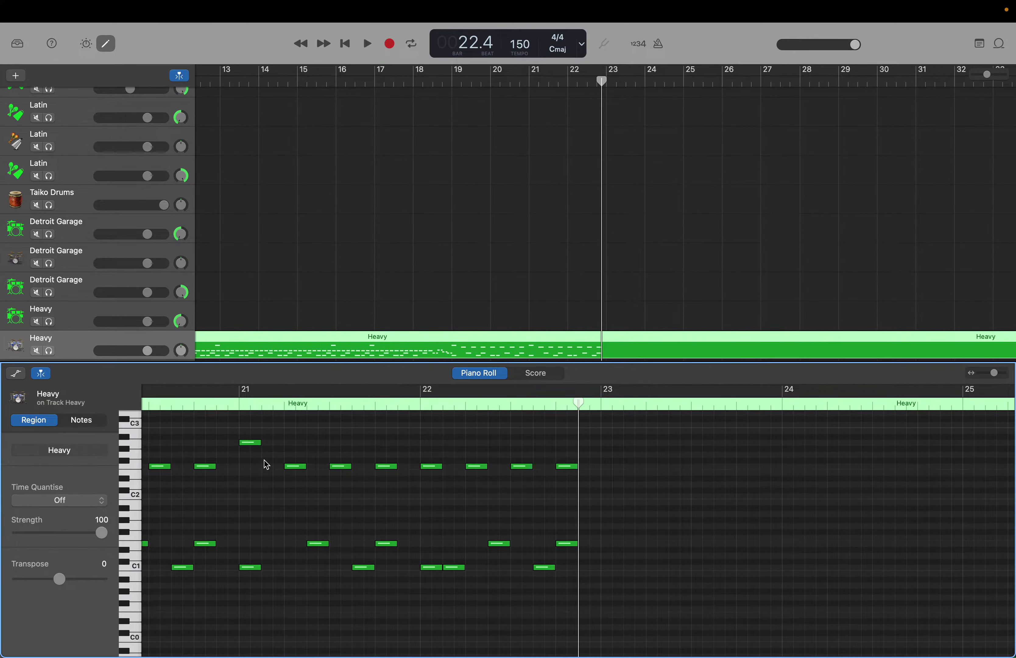
left_click_drag(250, 442, 256, 469)
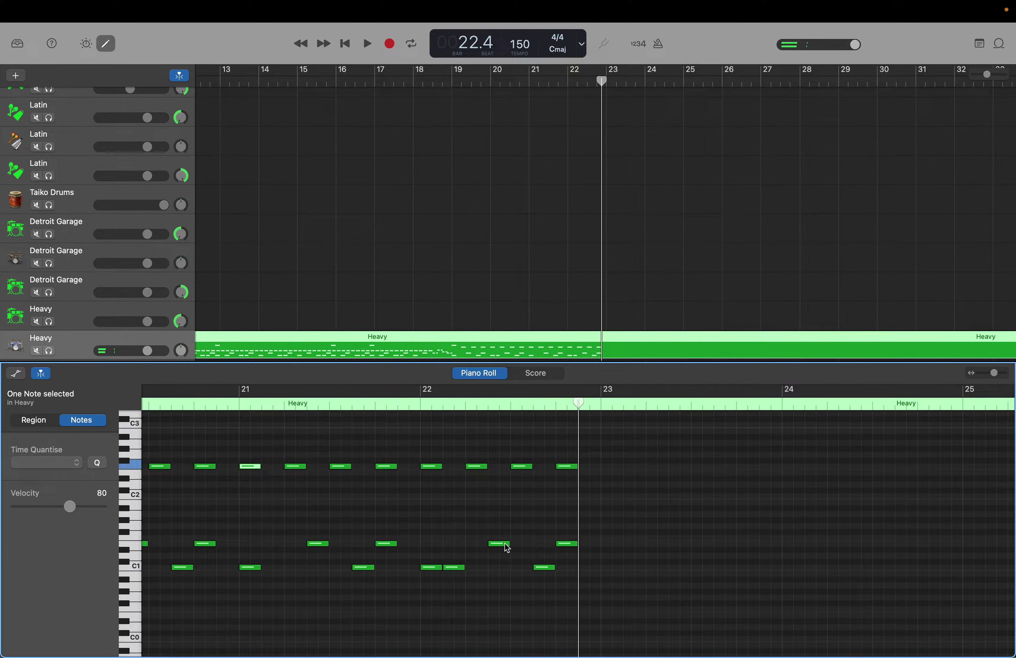
Step: Move the playhead to the start of bar 23 and add an E1 note on beat 3 of bar 22
mouse_move(506, 548)
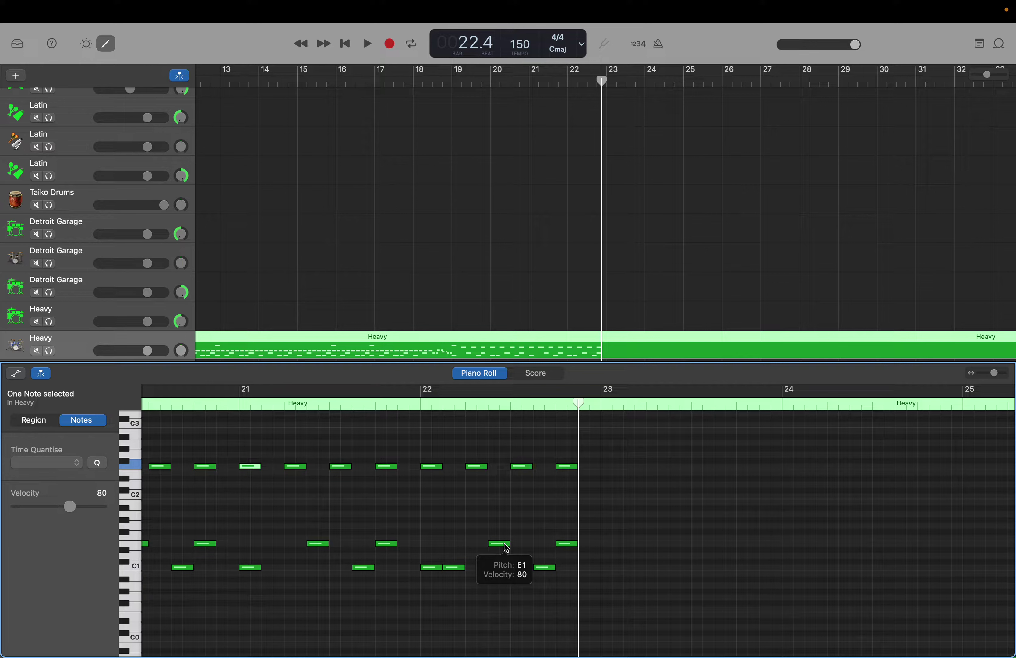
left_click_drag(579, 403, 604, 404)
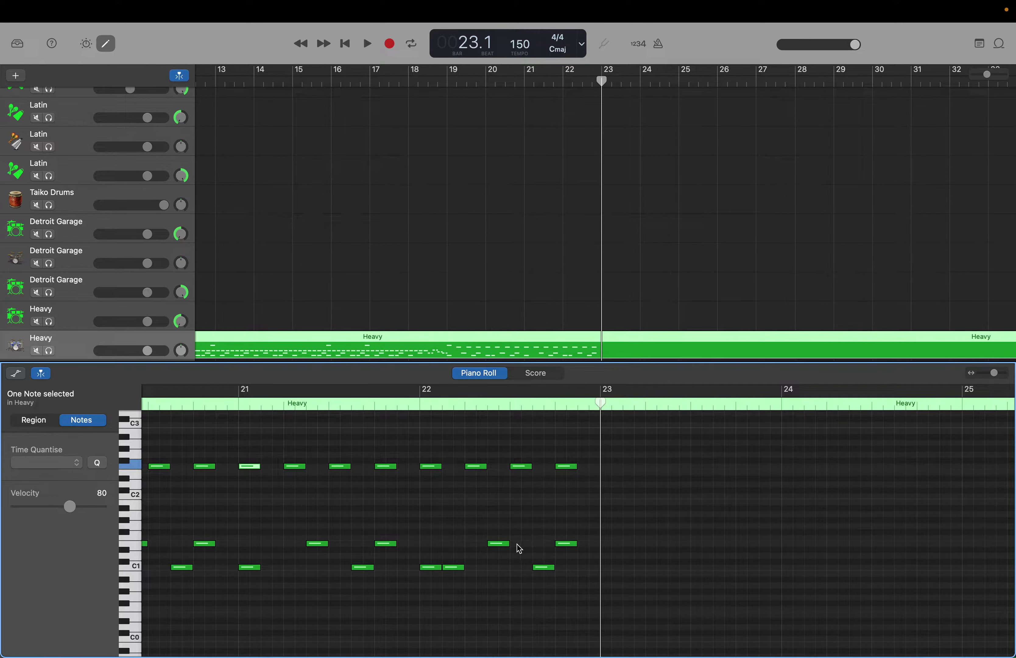
right_click(518, 547)
left_click(534, 548)
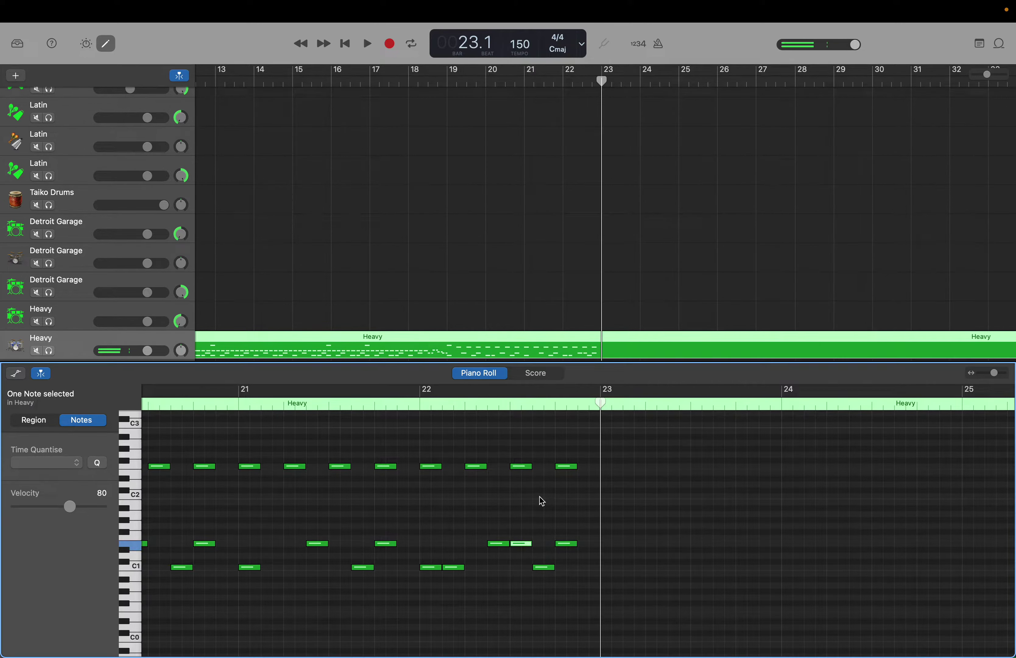
Step: Add a descending fill of D2, B1 and G1 notes over the last three eighths of bar 22
right_click(538, 483)
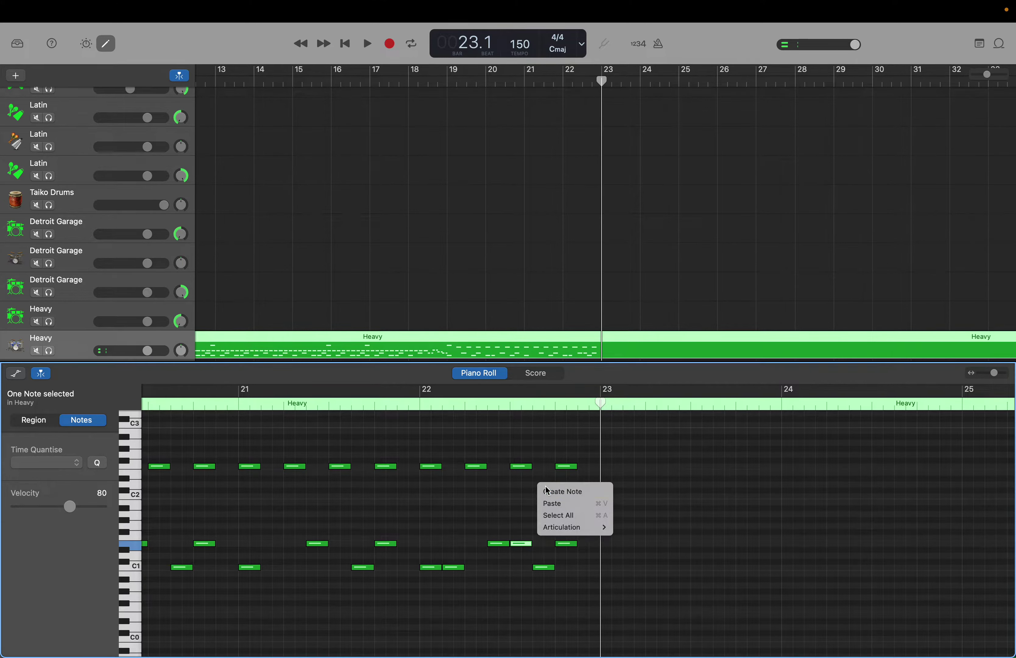
left_click(544, 490)
mouse_move(545, 489)
left_mouse_down()
mouse_move(545, 475)
mouse_move(546, 491)
left_mouse_up()
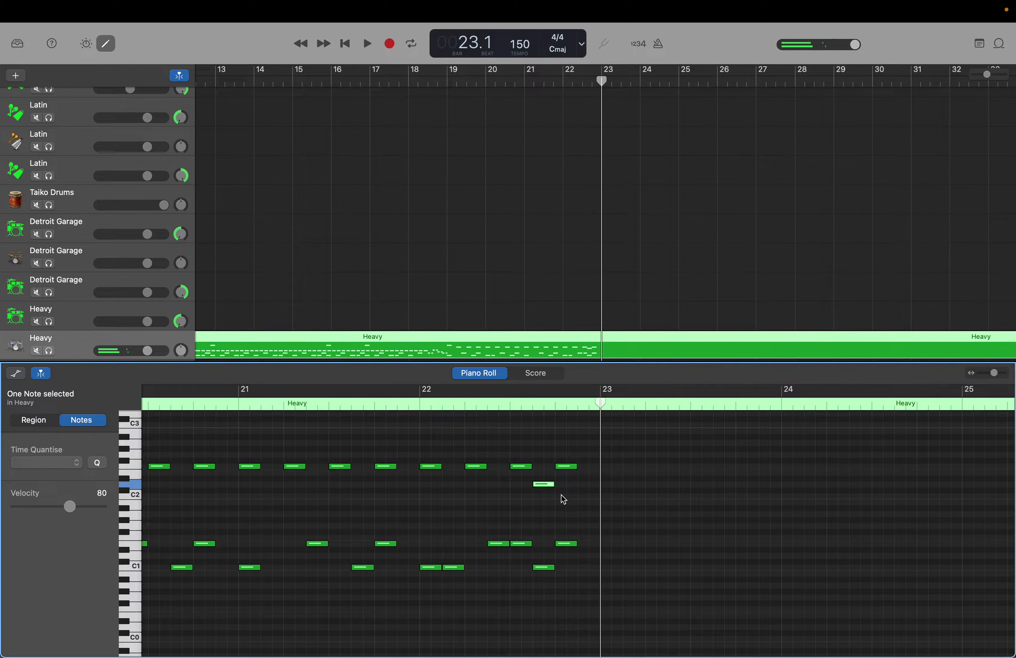
right_click(562, 497)
left_click(567, 499)
left_click_drag(565, 499, 567, 505)
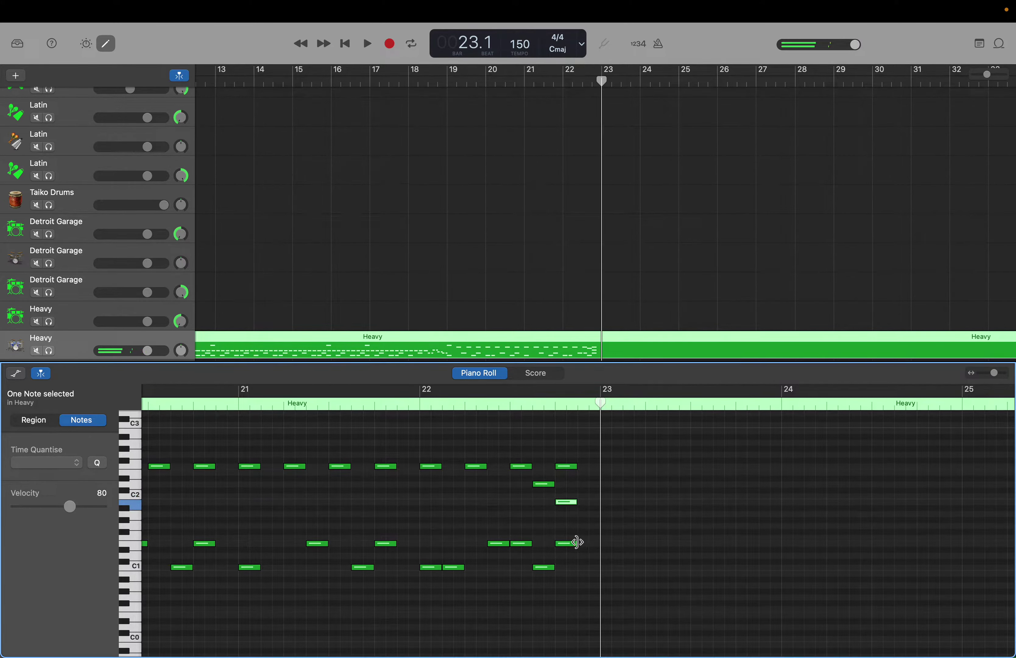
left_click_drag(572, 549, 593, 529)
mouse_move(593, 530)
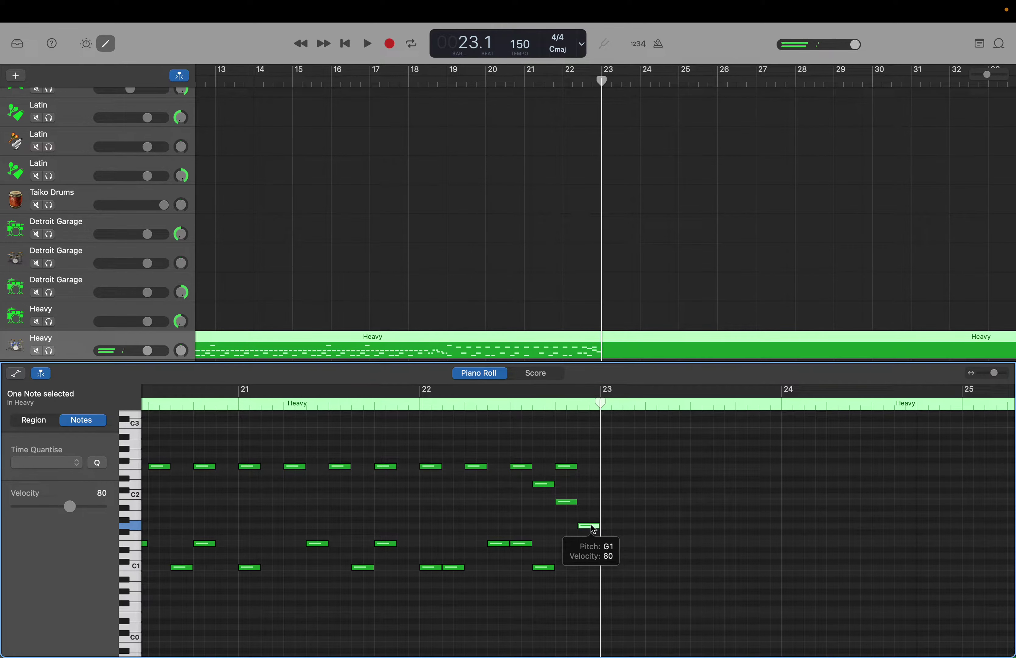
Step: Delete the C1 note beneath the first fill note in the second half of bar 22
scroll(593, 530, "left", 3)
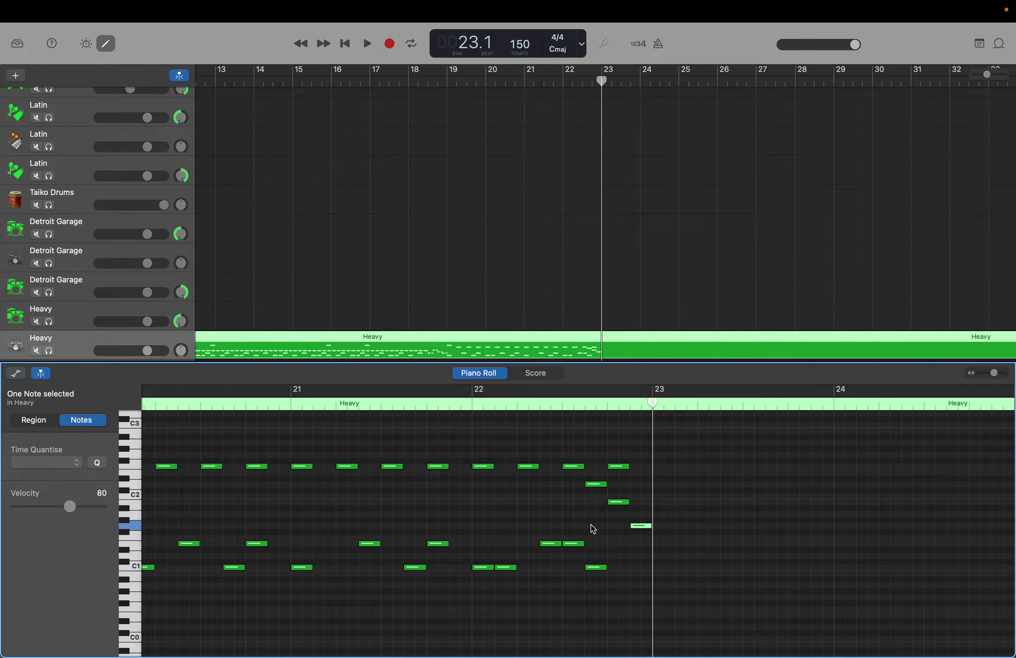
scroll(591, 525, "right", 2)
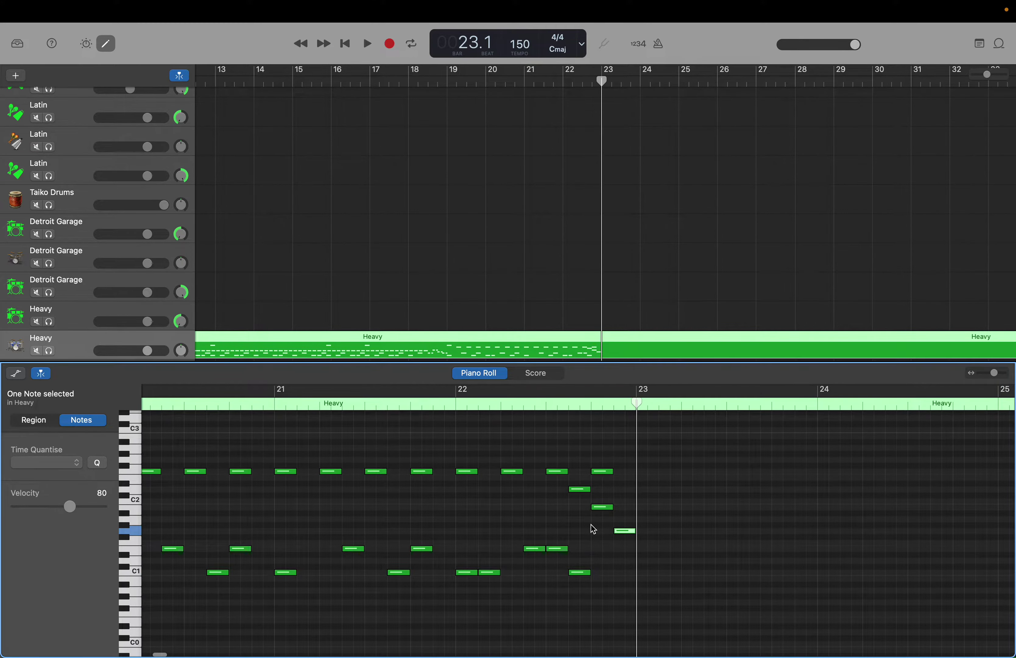
left_click(588, 549)
left_click(580, 572)
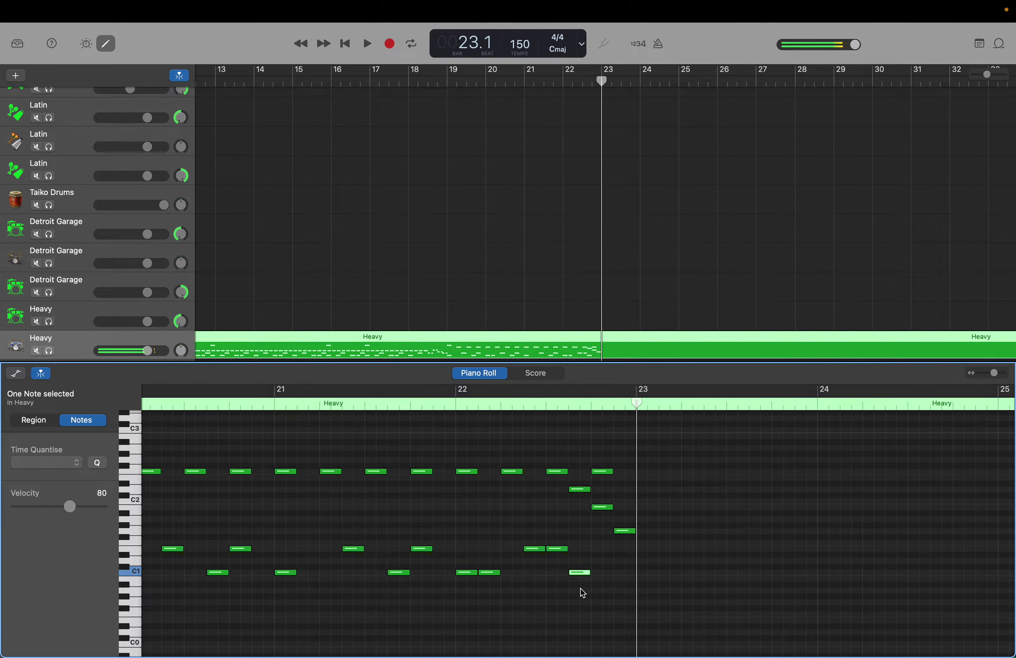
key("Delete")
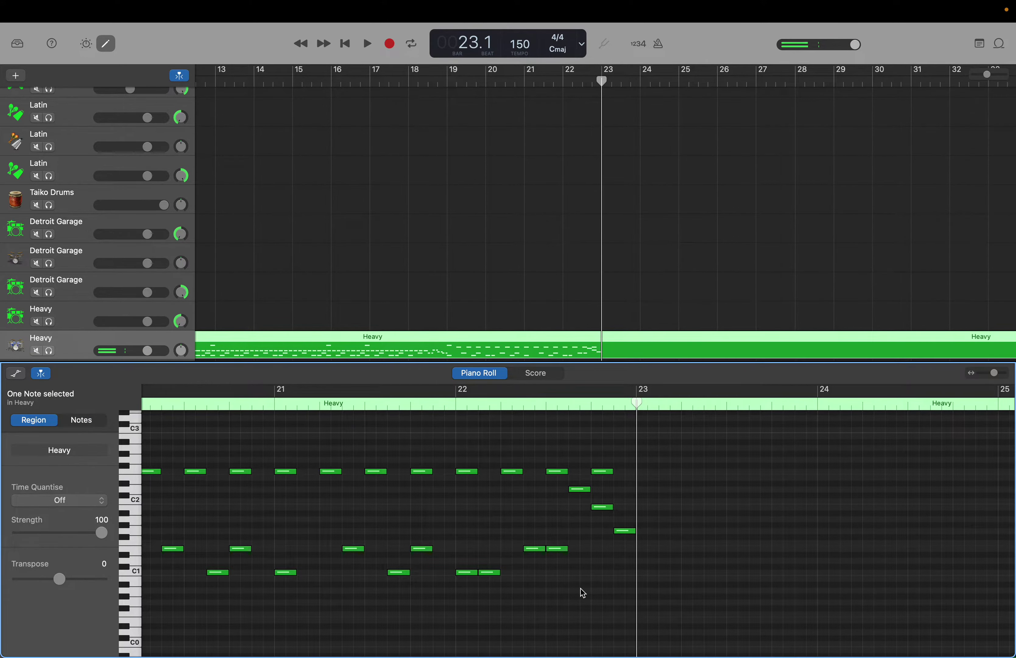
Step: Add an A2 note on beat 1 of bar 23, right after the fill
scroll(580, 588, "right", 10)
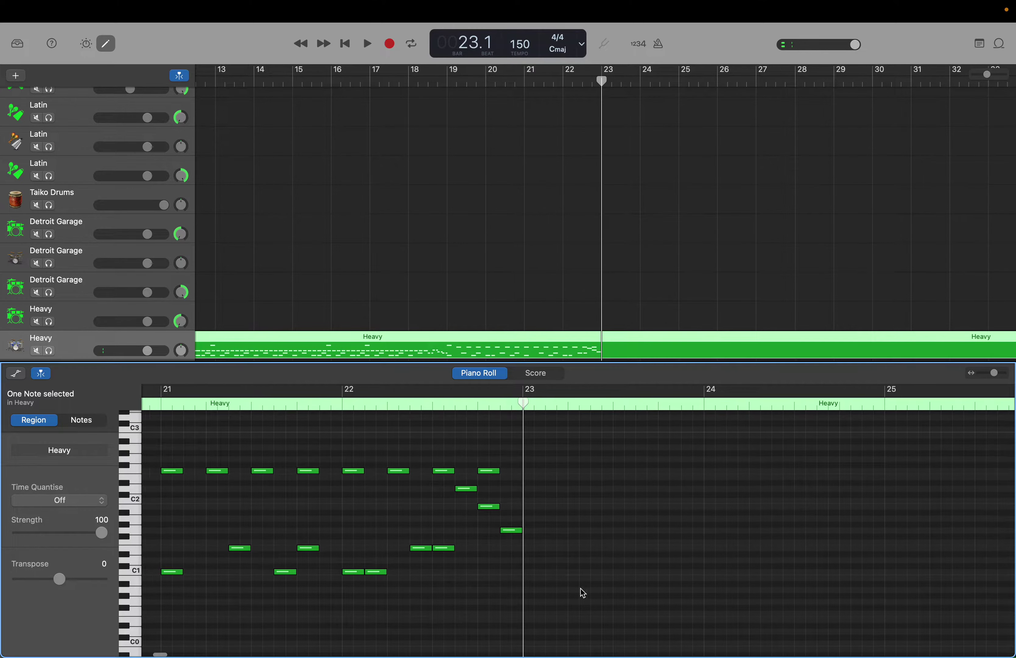
scroll(580, 588, "right", 4)
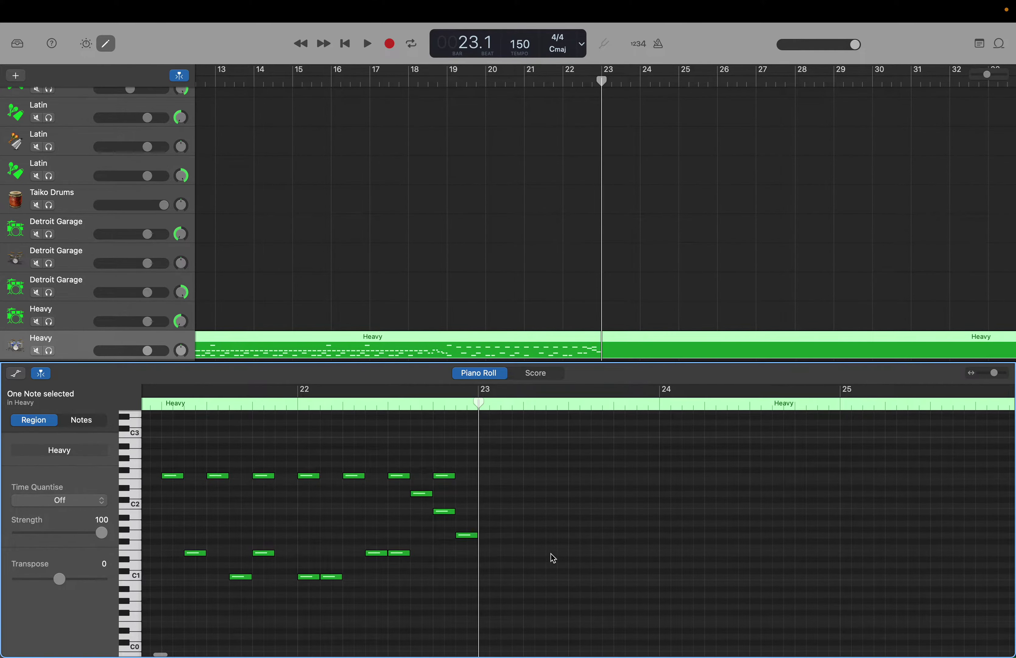
scroll(497, 503, "left", 20)
scroll(498, 503, "right", 10)
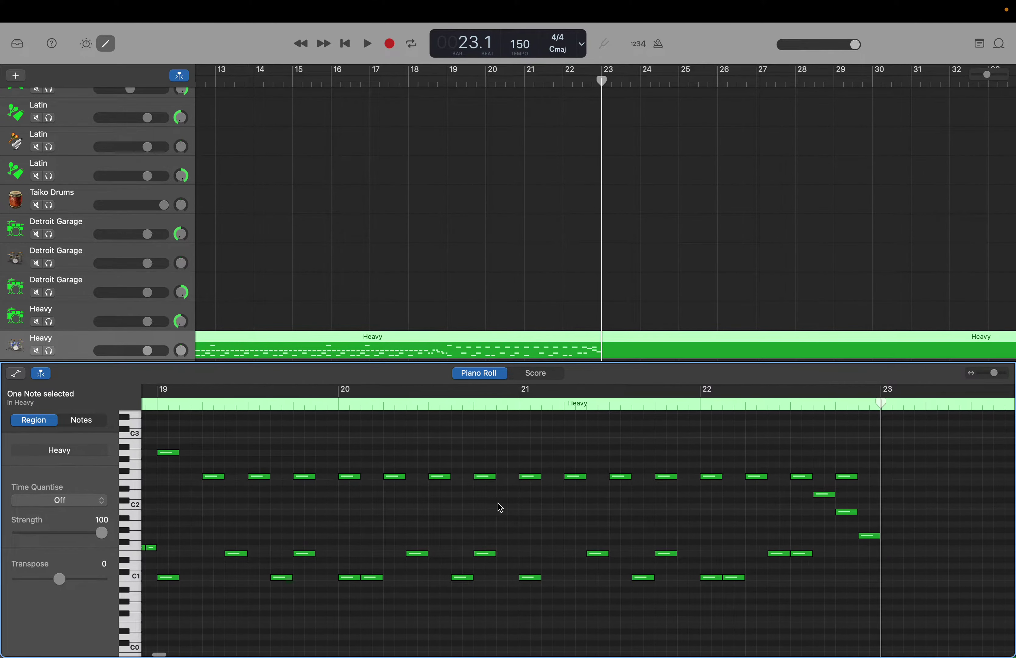
scroll(500, 507, "right", 2)
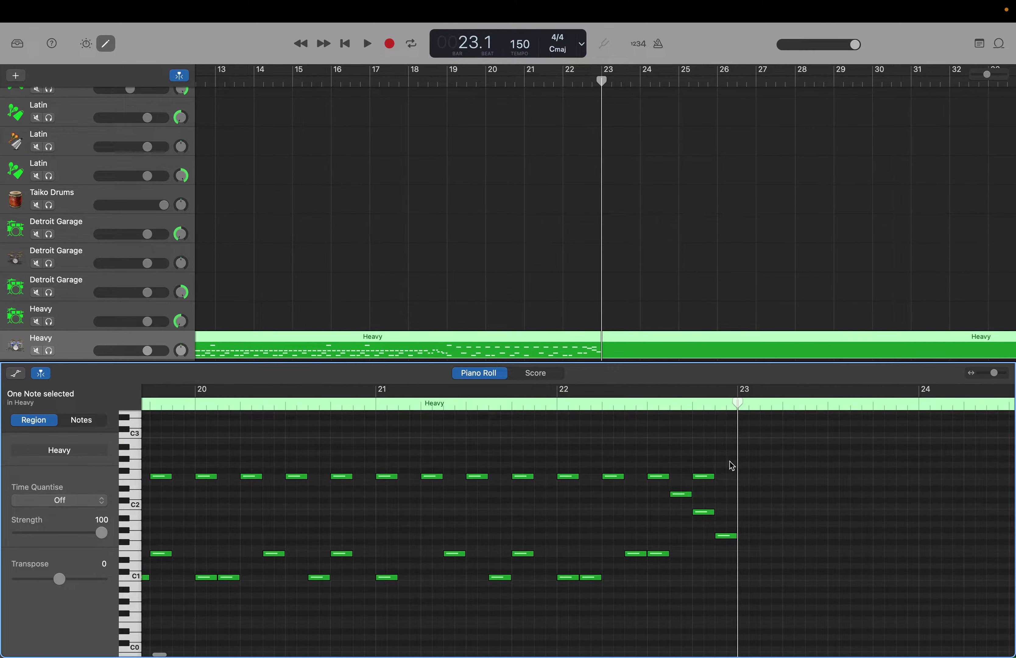
right_click(746, 457)
left_click(754, 459)
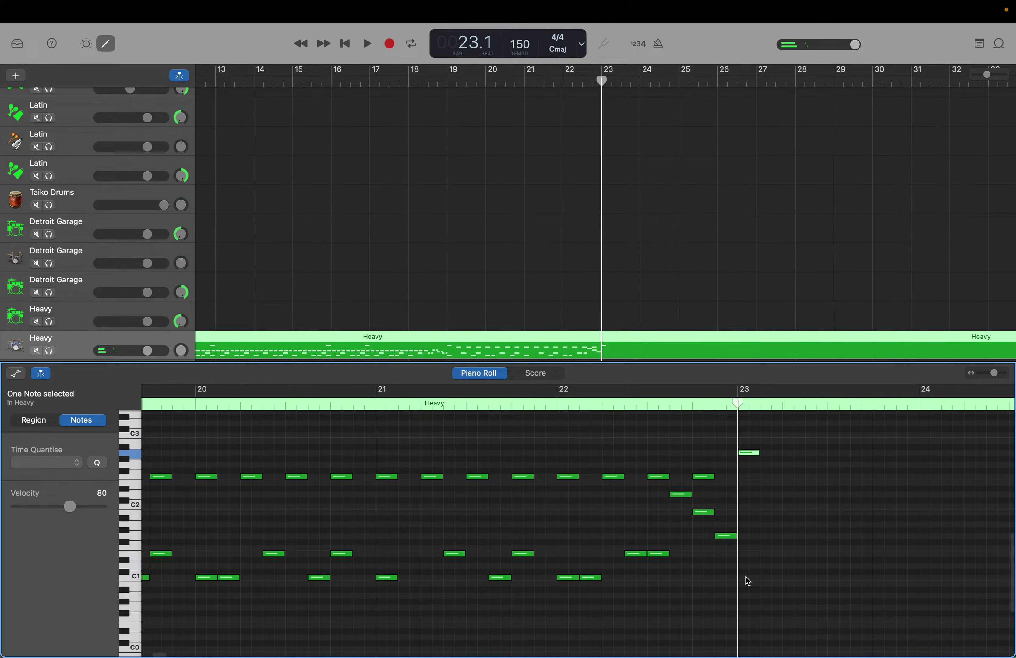
Step: Play the song from bar 23, return the playhead to bar 23 and listen through the following section again
key("space")
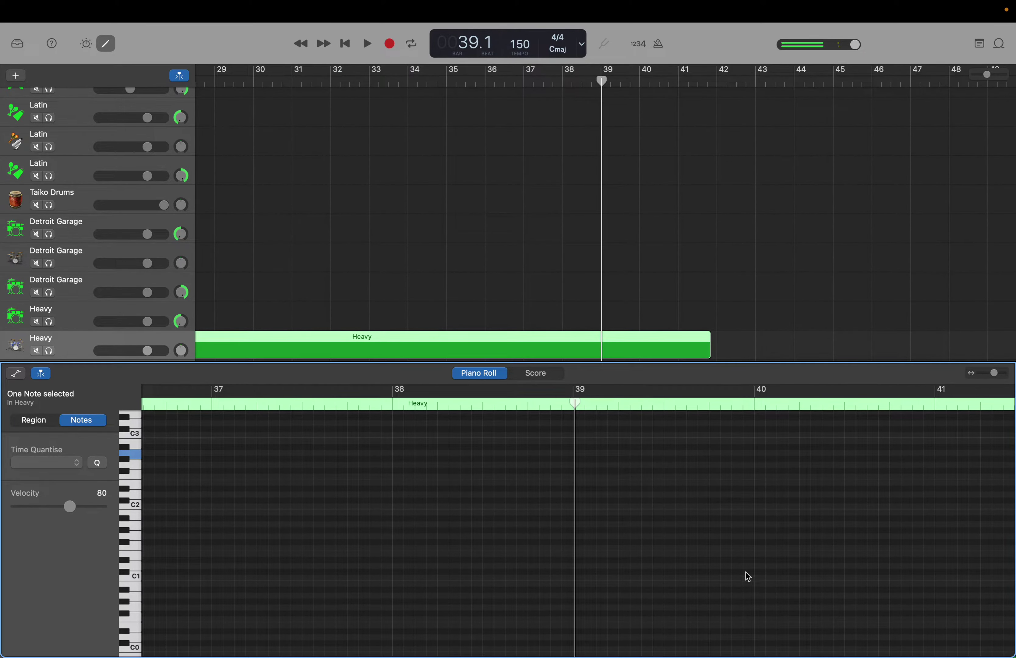
left_click_drag(602, 86, 441, 99)
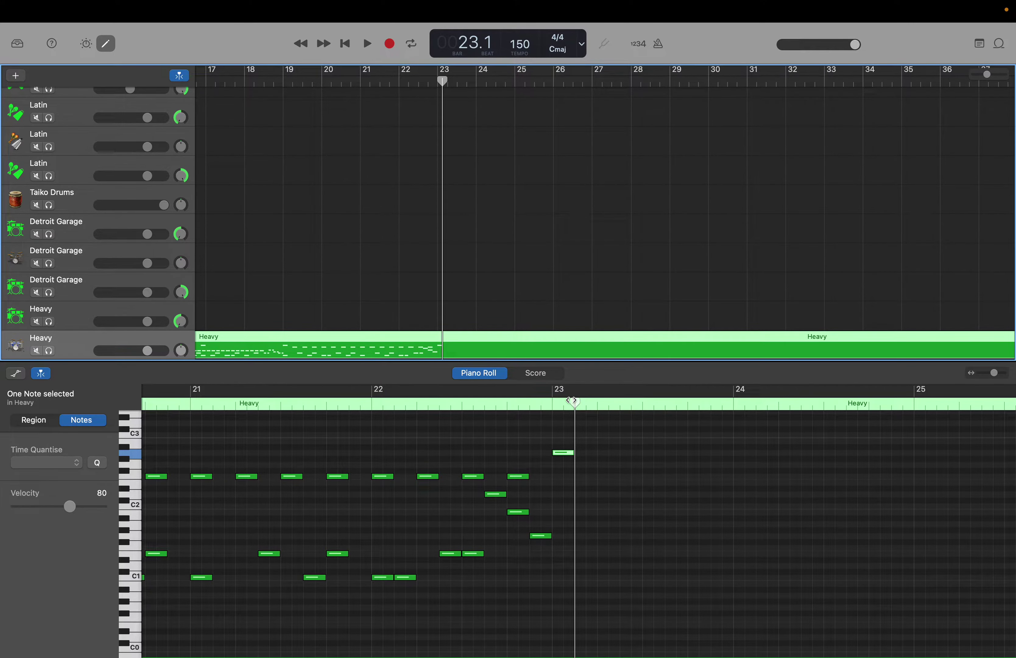
left_click_drag(572, 400, 553, 403)
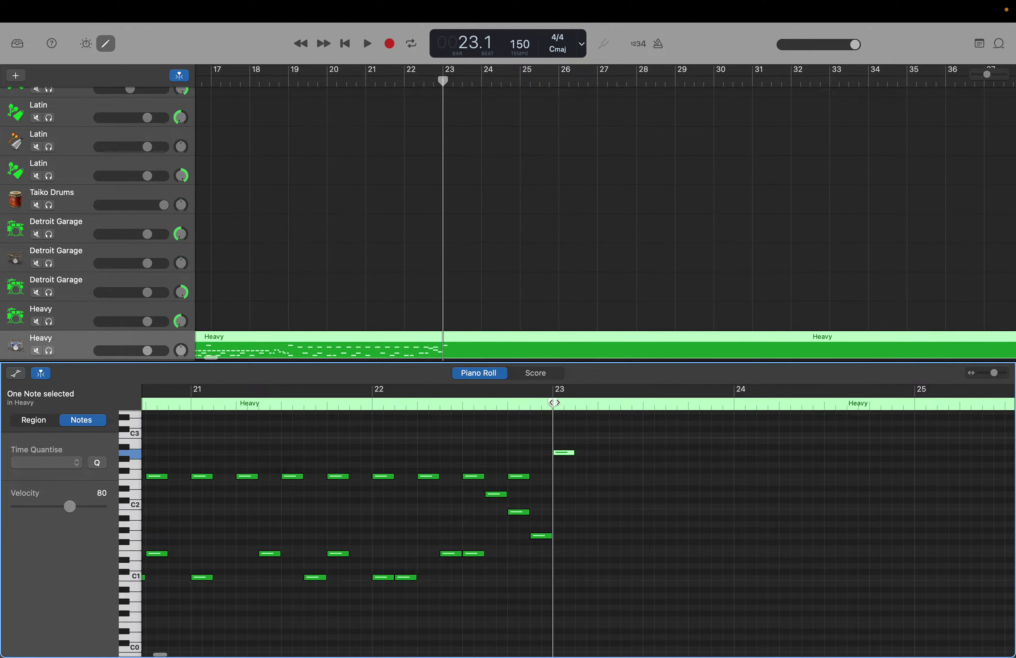
key("space")
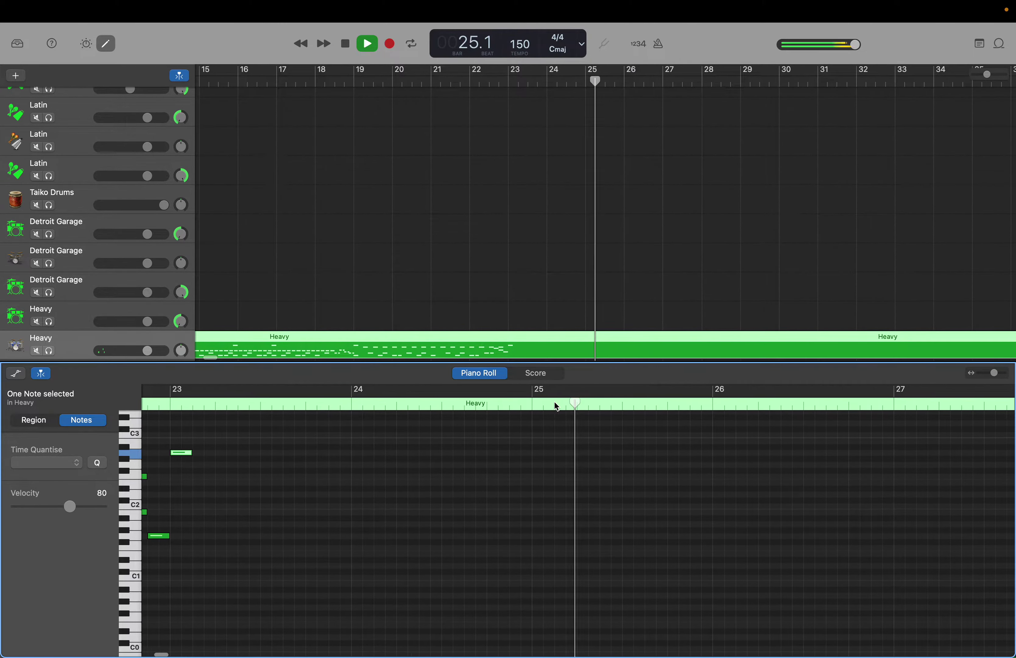
key("space")
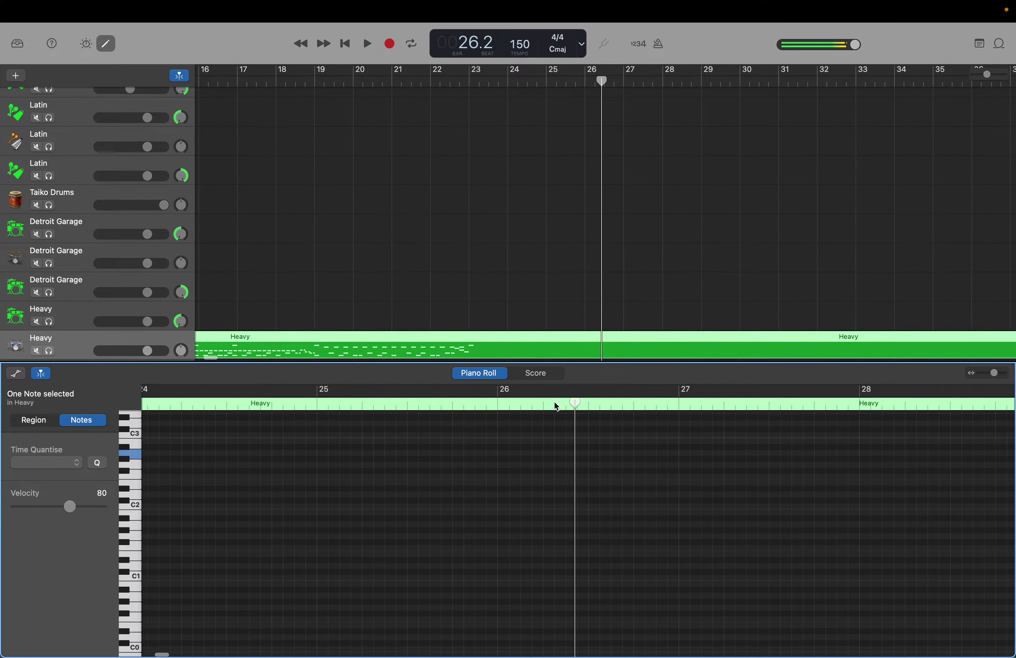
scroll(555, 401, "up", 5)
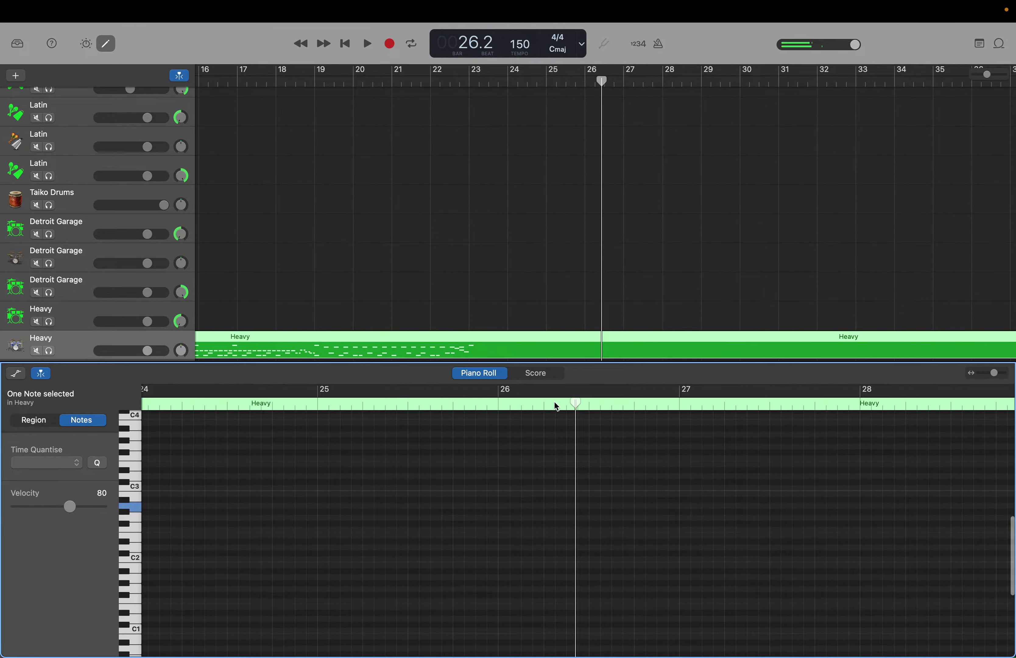
key("space")
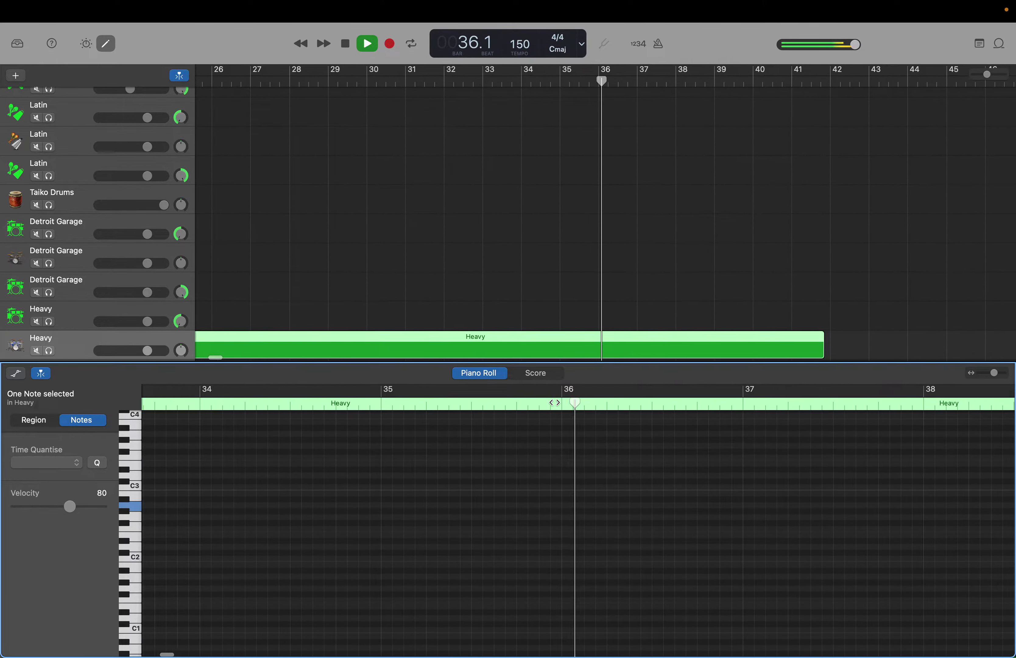
key("space")
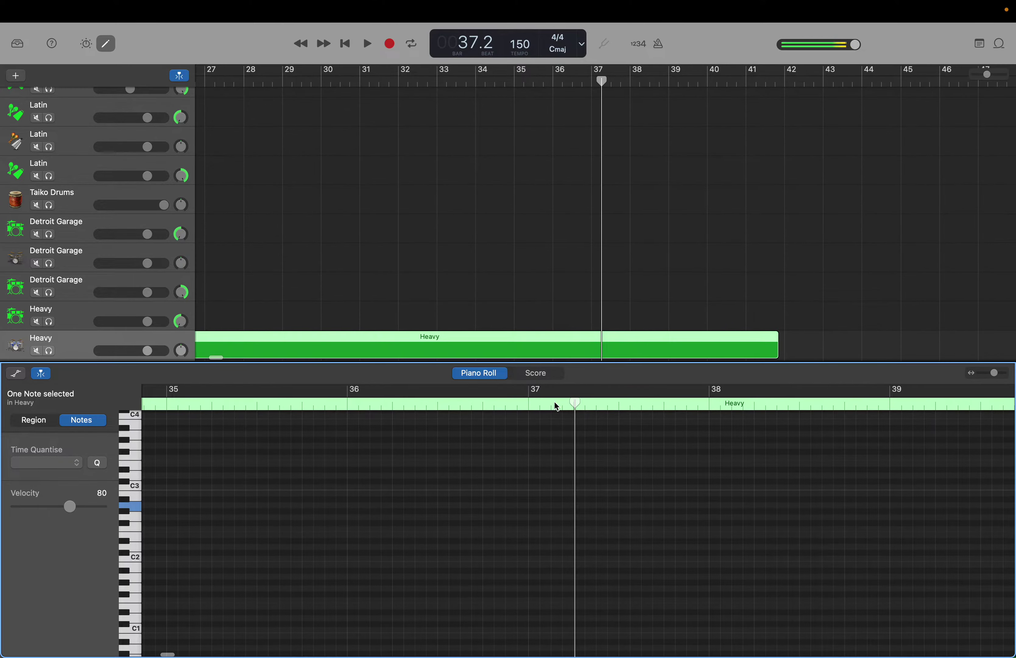
Step: Move the playhead to bar 26 and show the Vocal region's notes in the piano roll
scroll(556, 407, "left", 3)
scroll(298, 92, "left", 5)
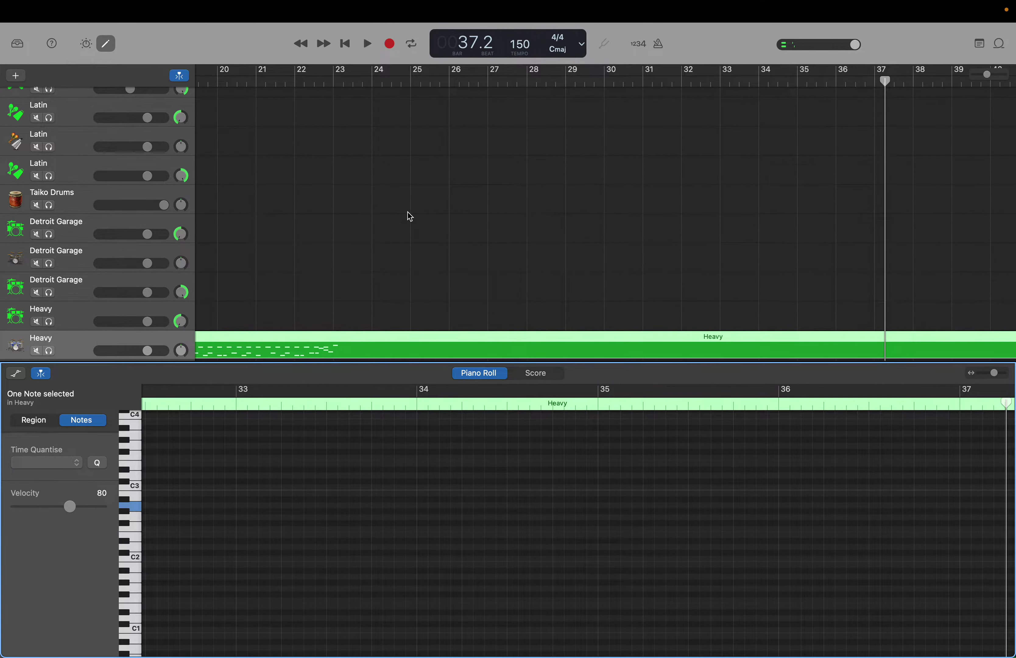
scroll(408, 215, "up", 15)
scroll(409, 216, "up", 10)
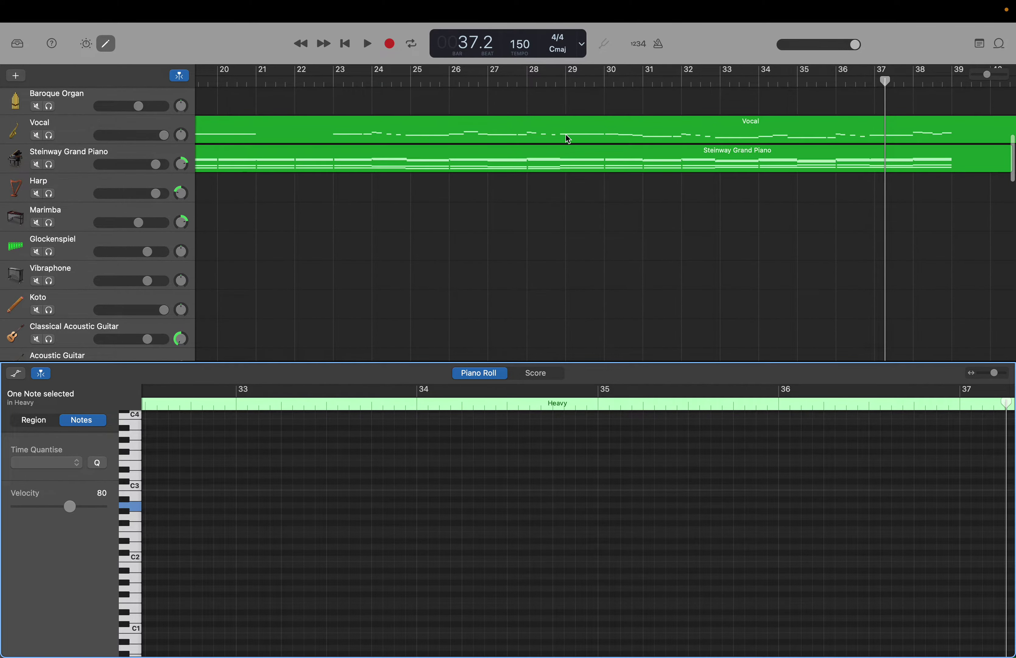
left_click(886, 80)
left_click_drag(885, 79, 448, 85)
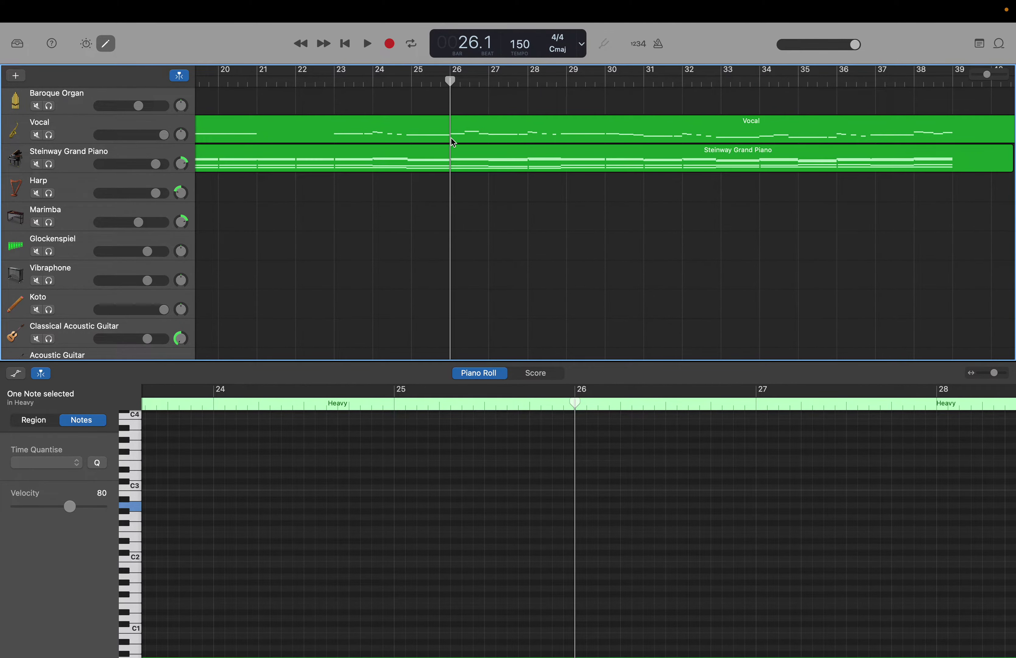
left_click(428, 141)
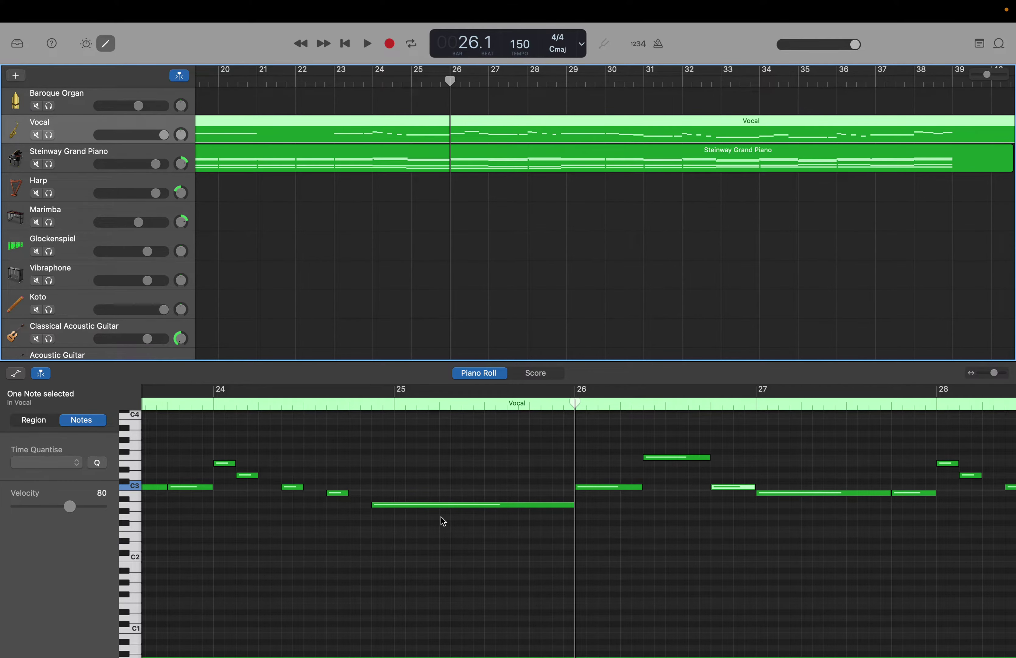
Step: Show the Steinway Grand Piano region's notes in the piano roll and examine the chords around bars 24 to 27
scroll(437, 516, "left", 5)
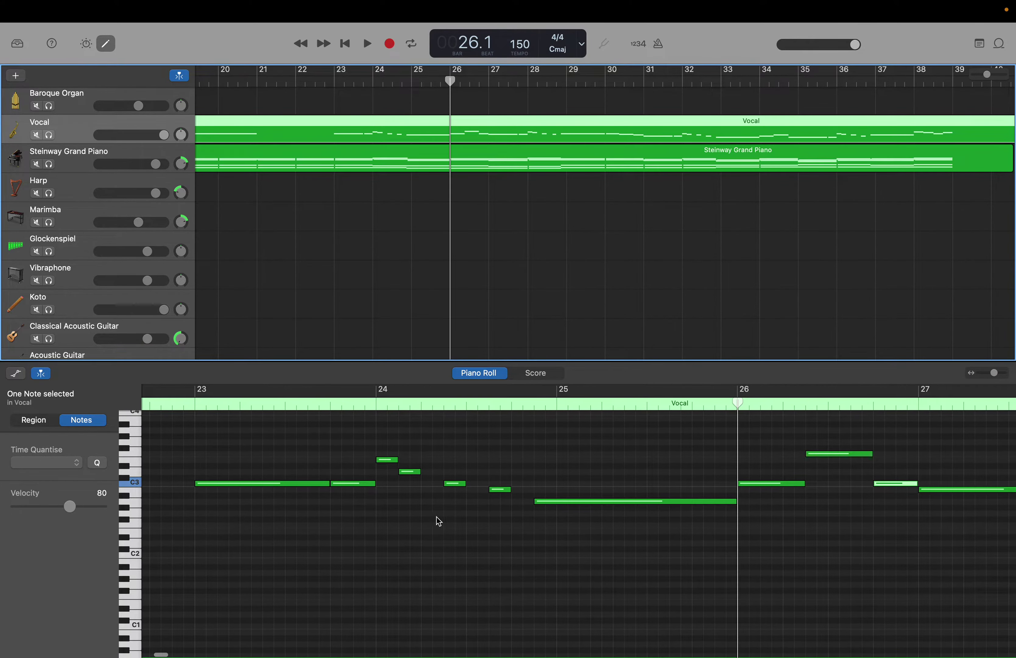
scroll(436, 516, "down", 5)
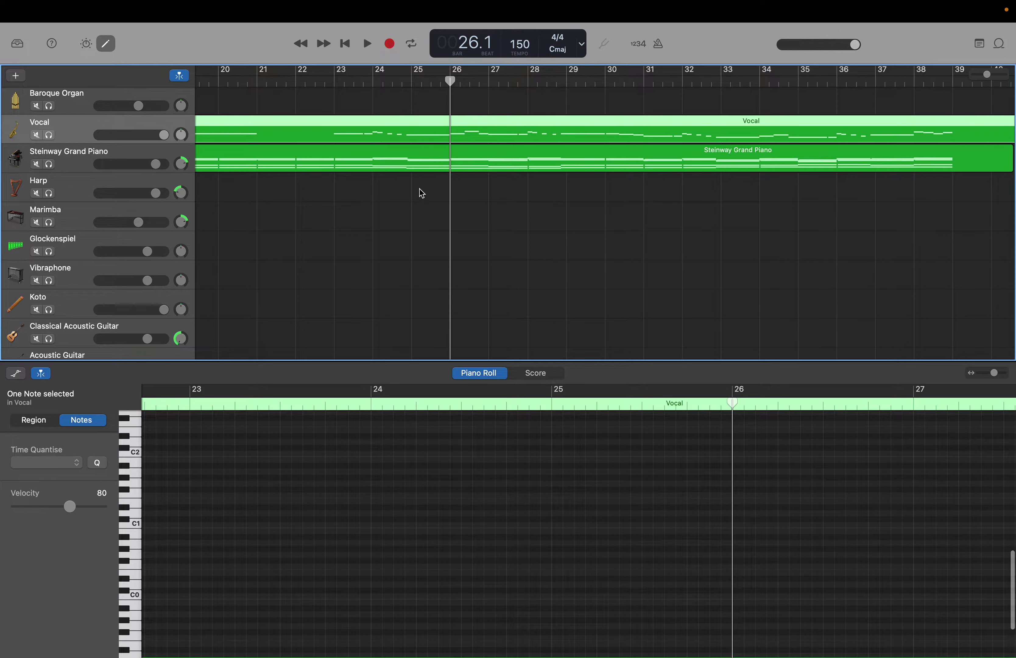
left_click(422, 155)
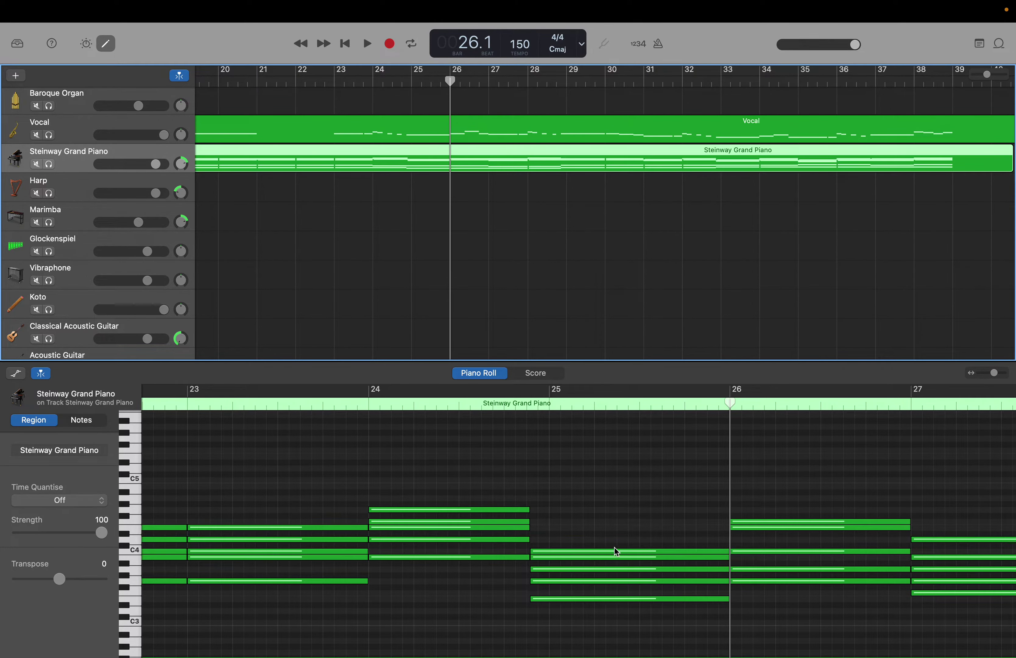
scroll(641, 556, "right", 5)
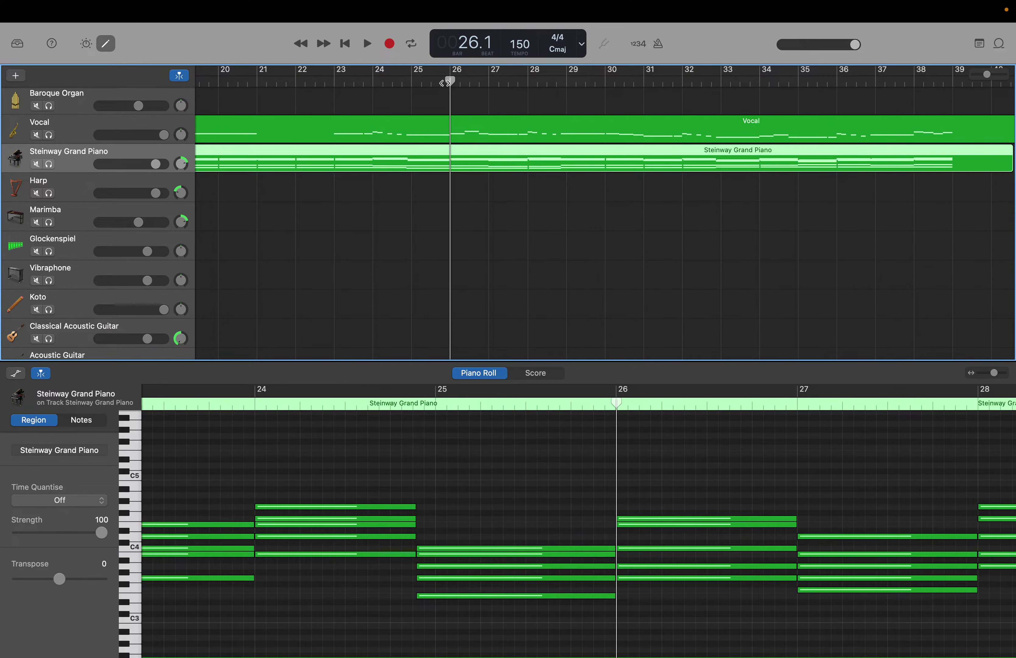
Step: Move the playhead to bar 23, play the song from there and stop in bar 37
left_click_drag(450, 80, 336, 86)
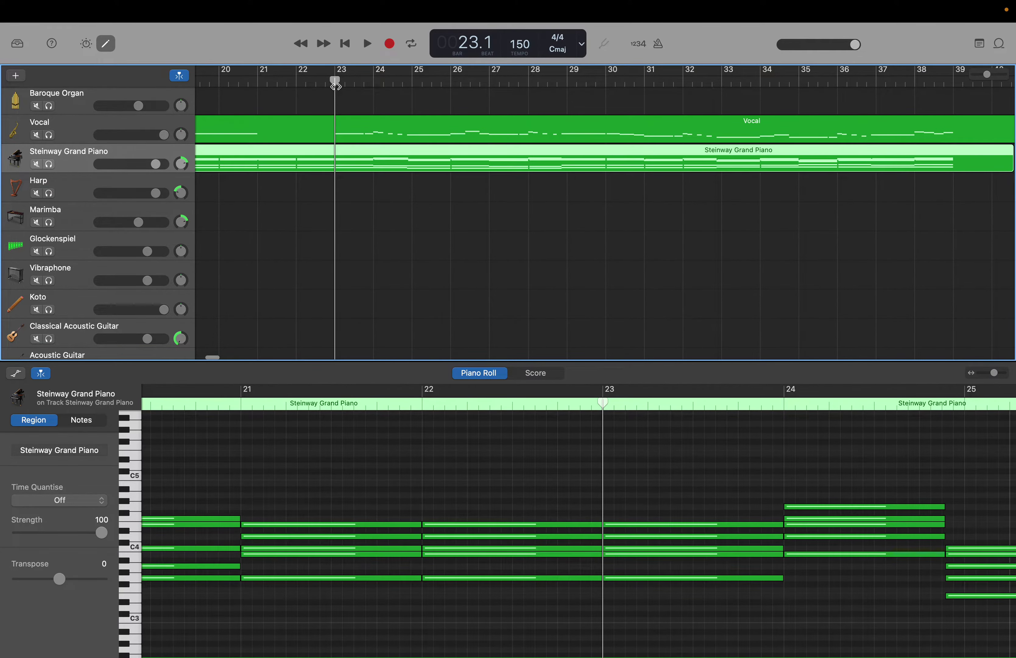
key("space")
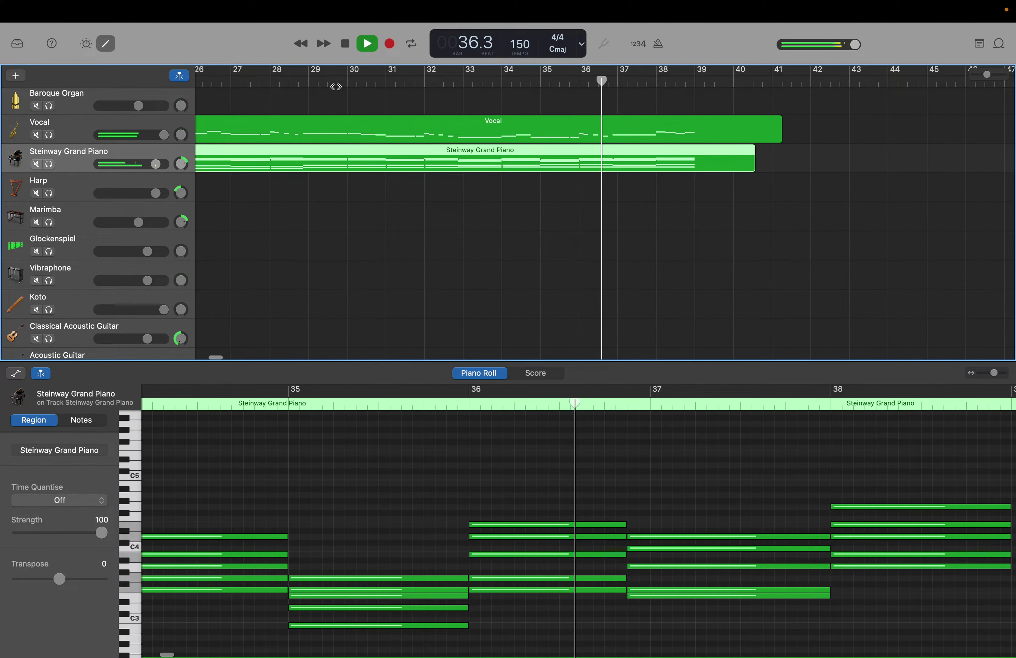
key("space")
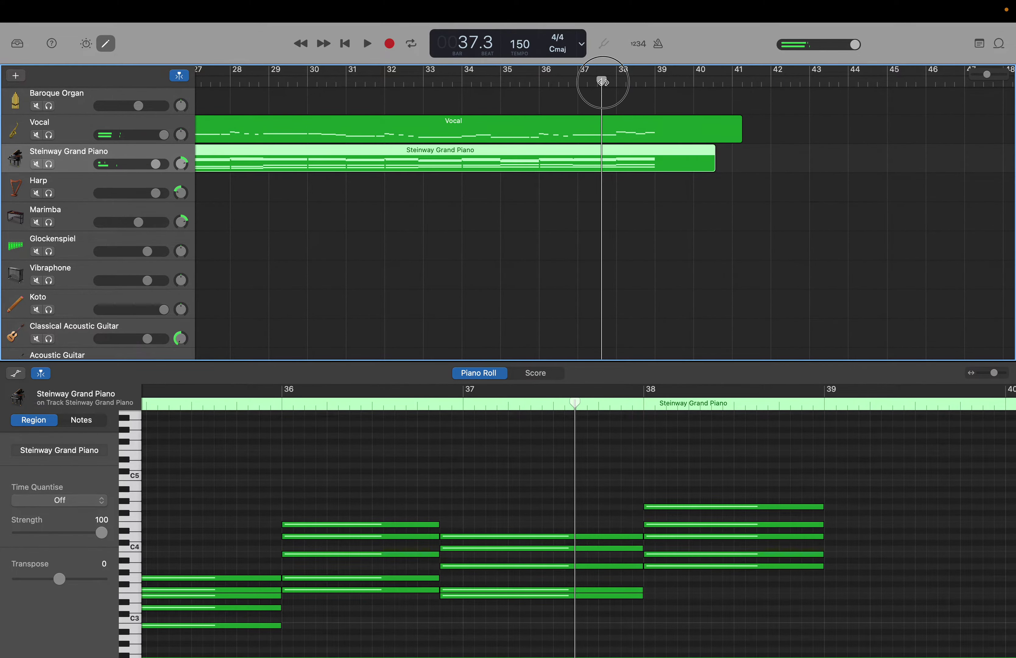
Step: Return the playhead to bar 23, listen through the section once more and bring the playhead back to bar 23
left_click_drag(602, 82, 378, 43)
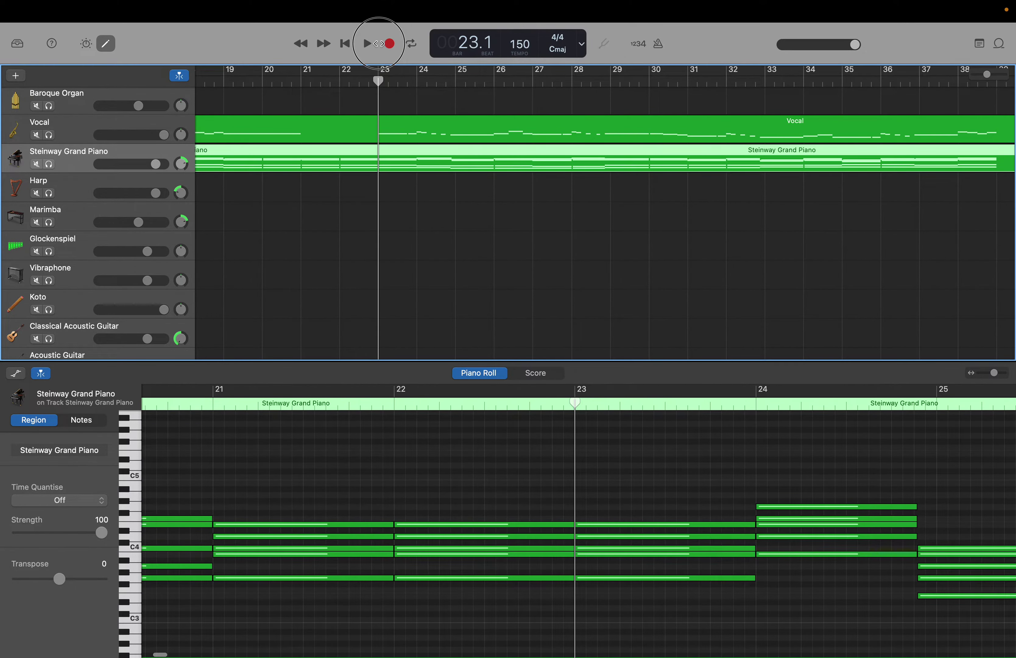
left_click(380, 44)
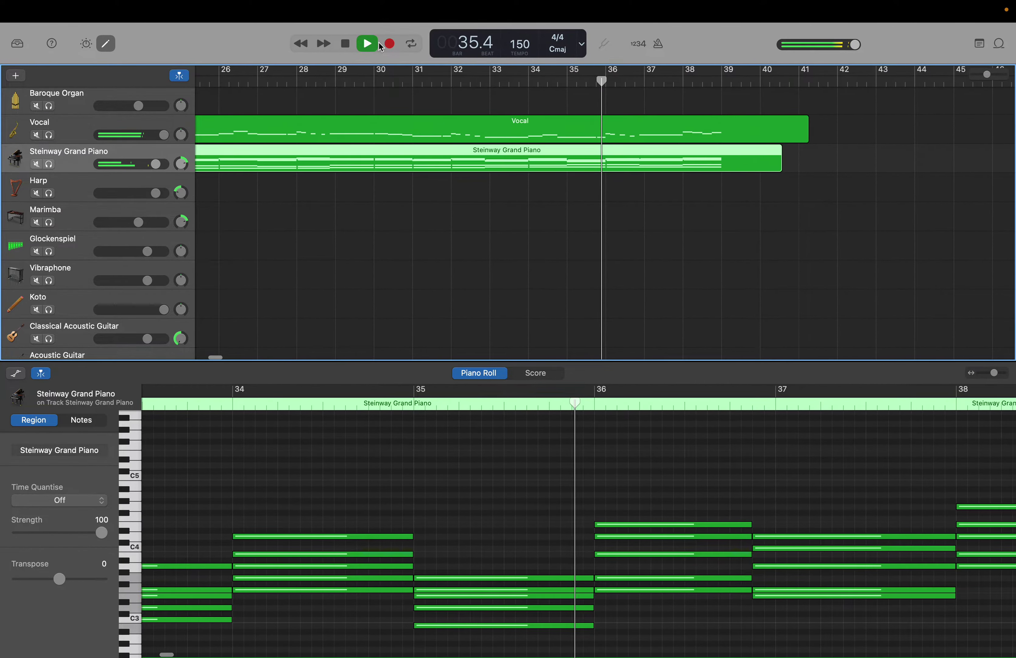
left_click(380, 45)
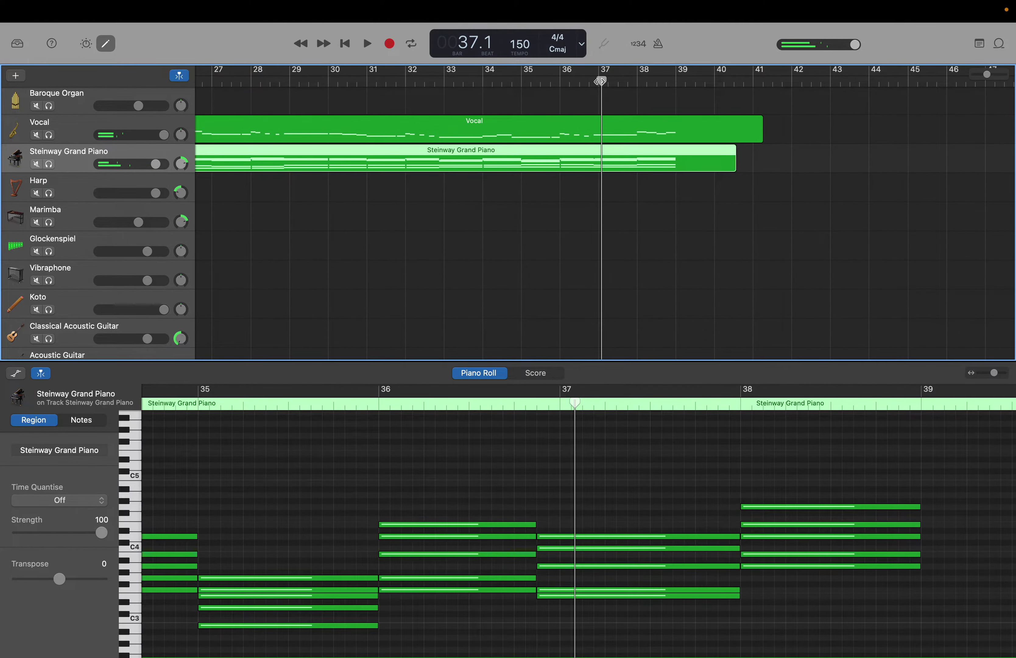
left_click(306, 43)
left_click(301, 43)
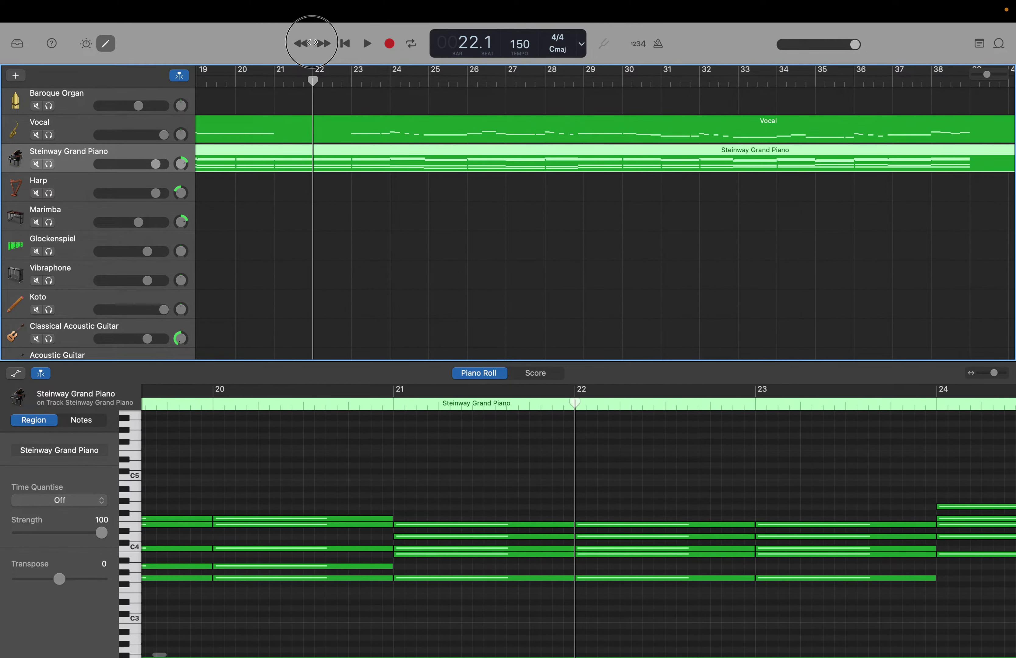
left_click(316, 42)
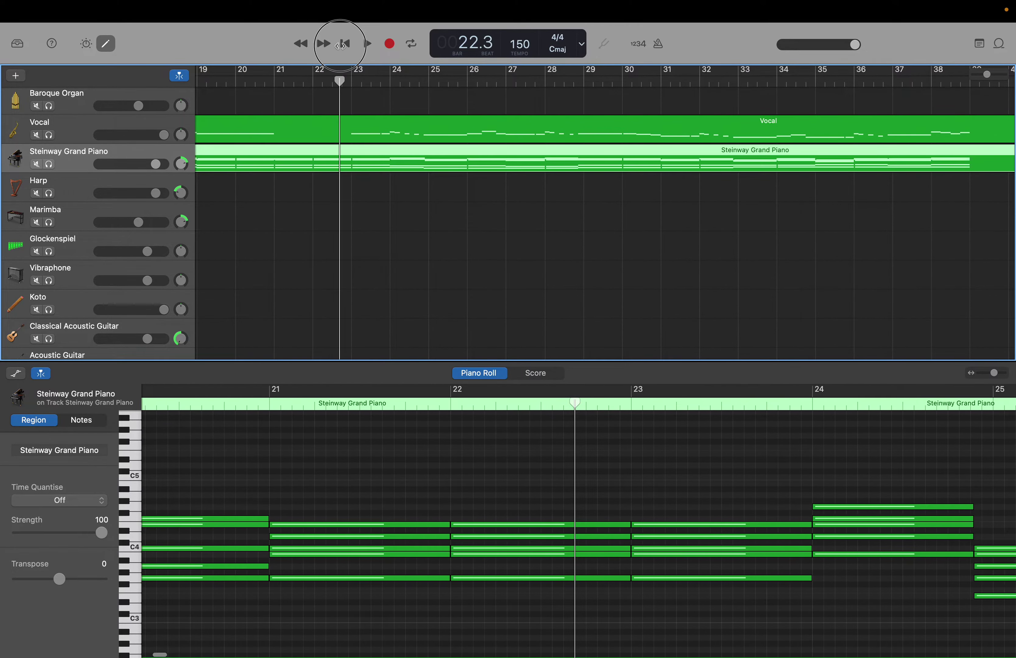
Step: Show the Heavy region's notes in the piano roll and add a C1 note on beat 1 of bar 23
scroll(340, 547, "down", 15)
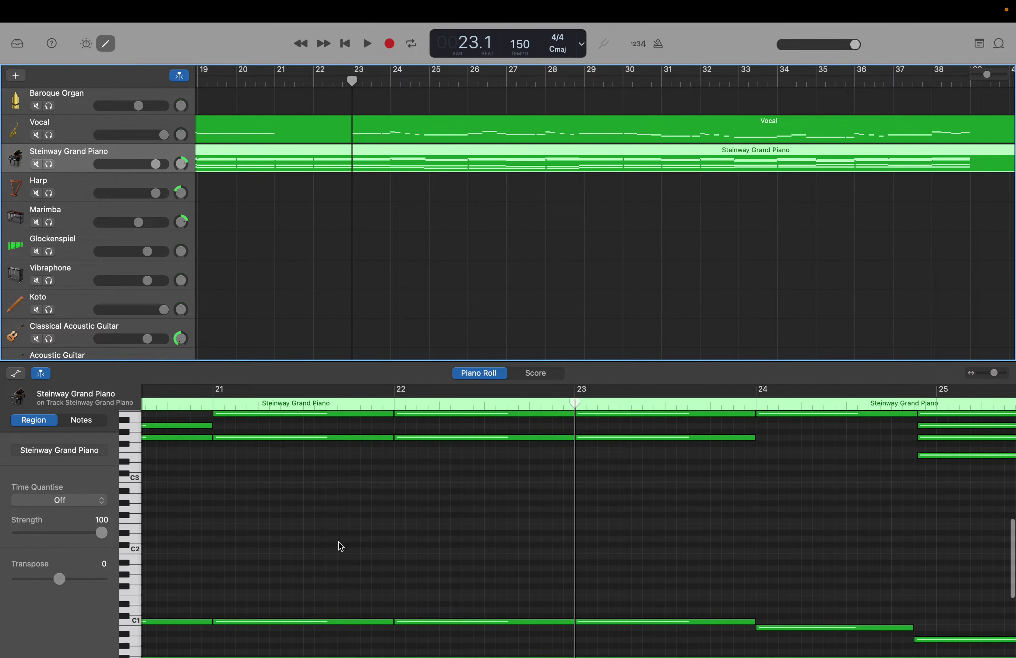
scroll(370, 355, "down", 20)
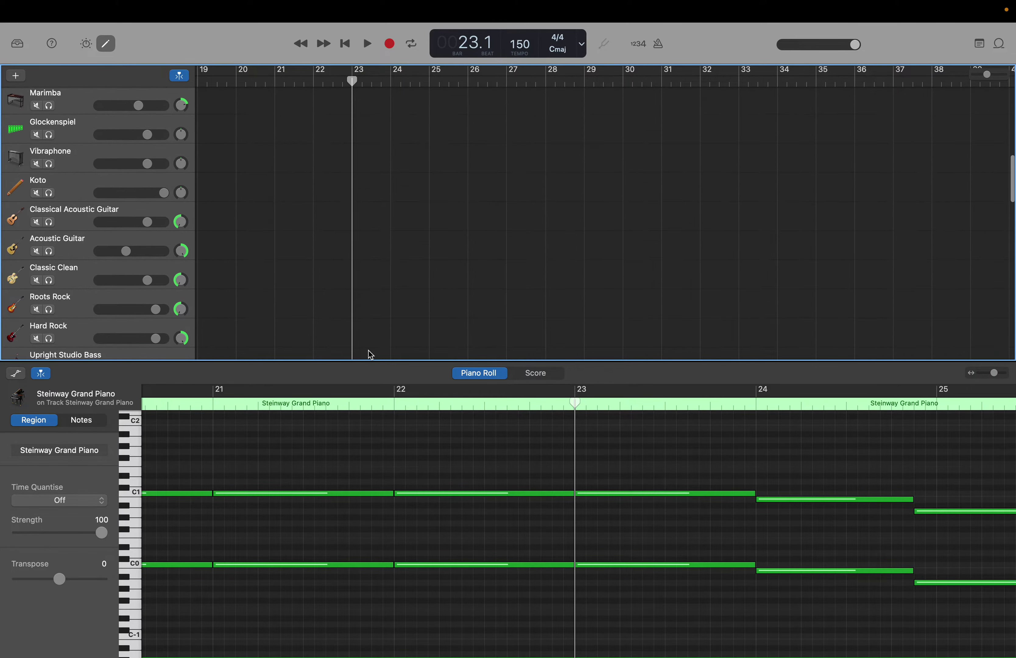
scroll(370, 355, "down", 10)
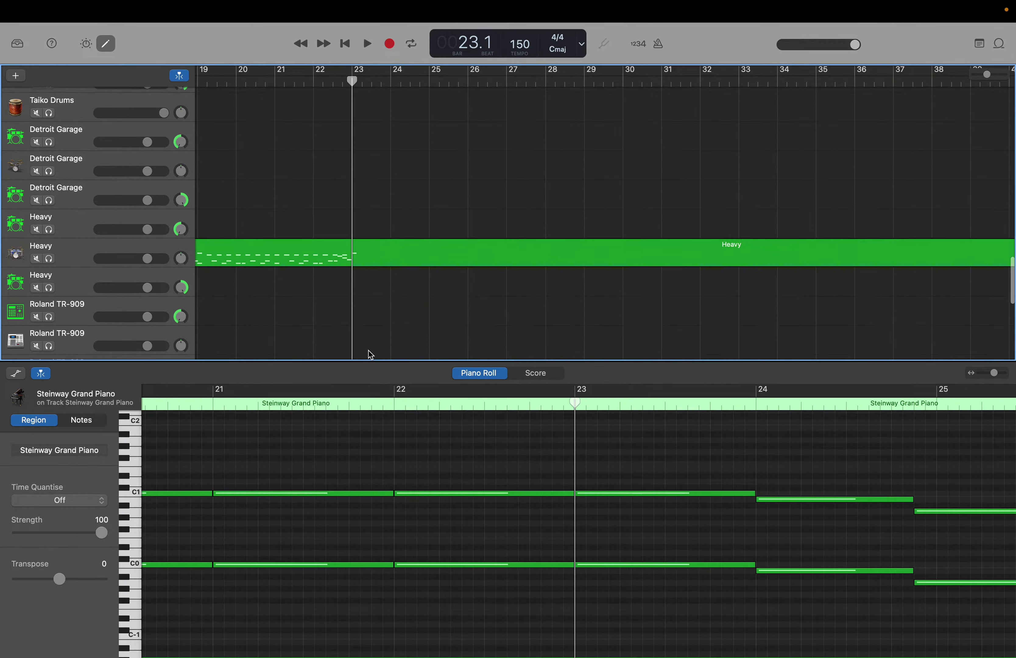
left_click(372, 240)
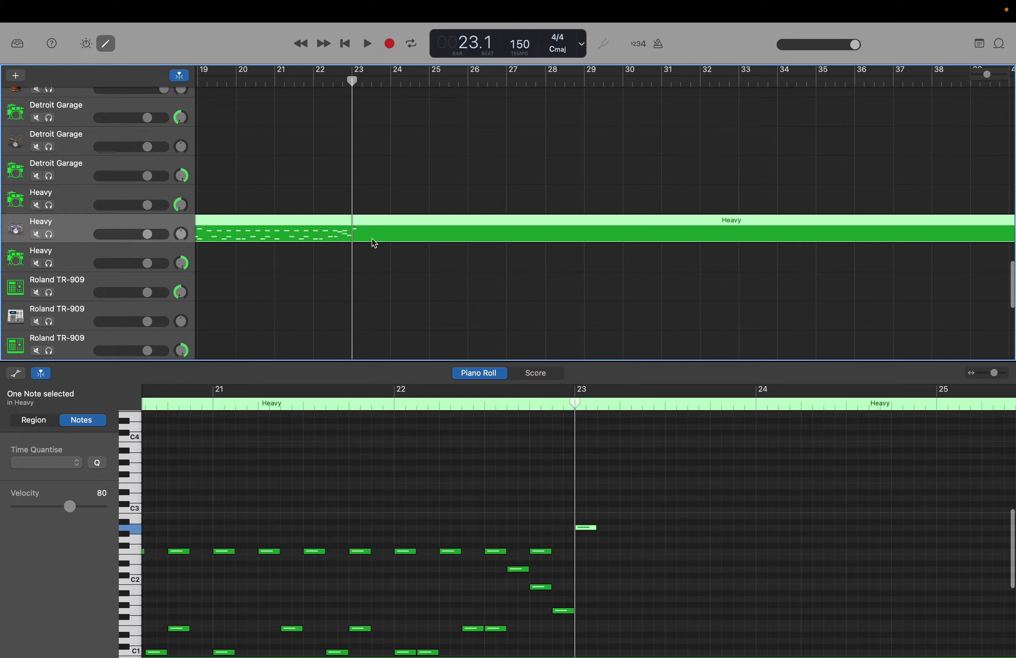
mouse_move(491, 653)
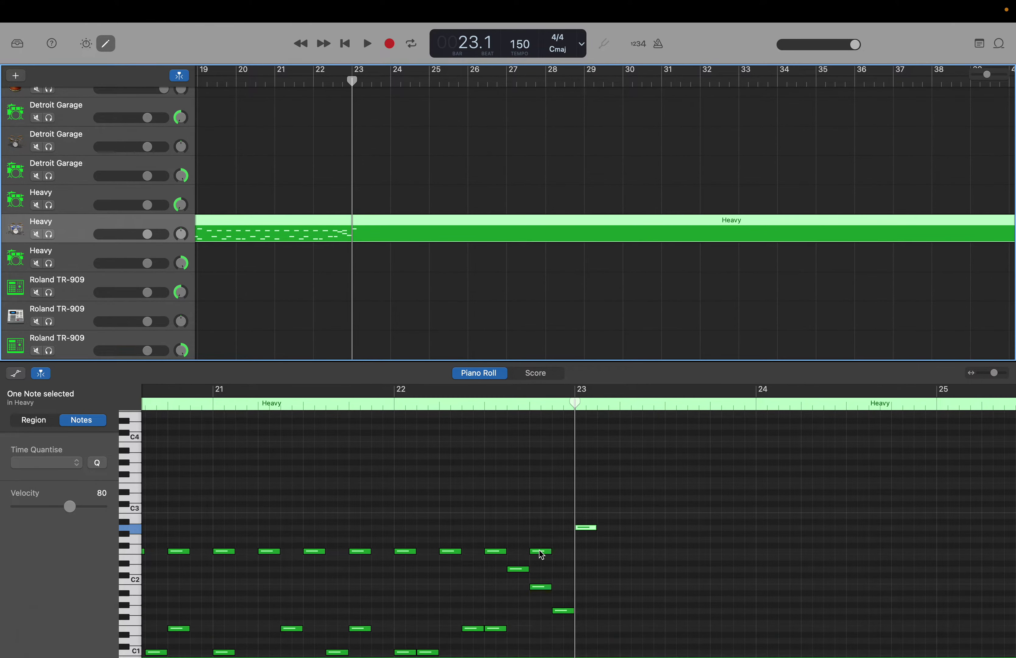
scroll(583, 620, "down", 5)
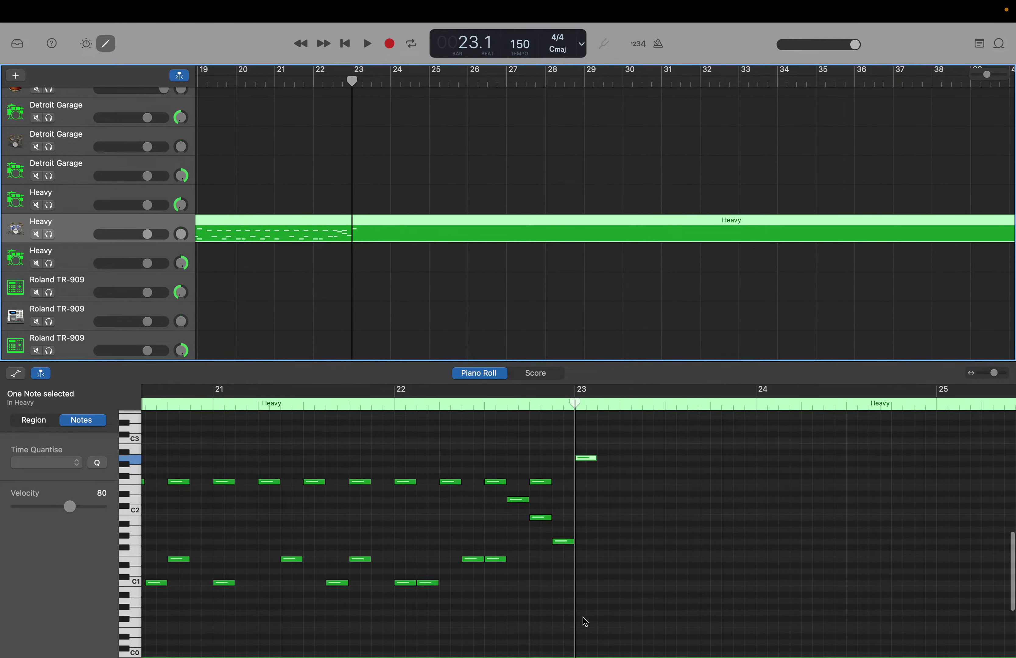
right_click(583, 579)
left_click(591, 580)
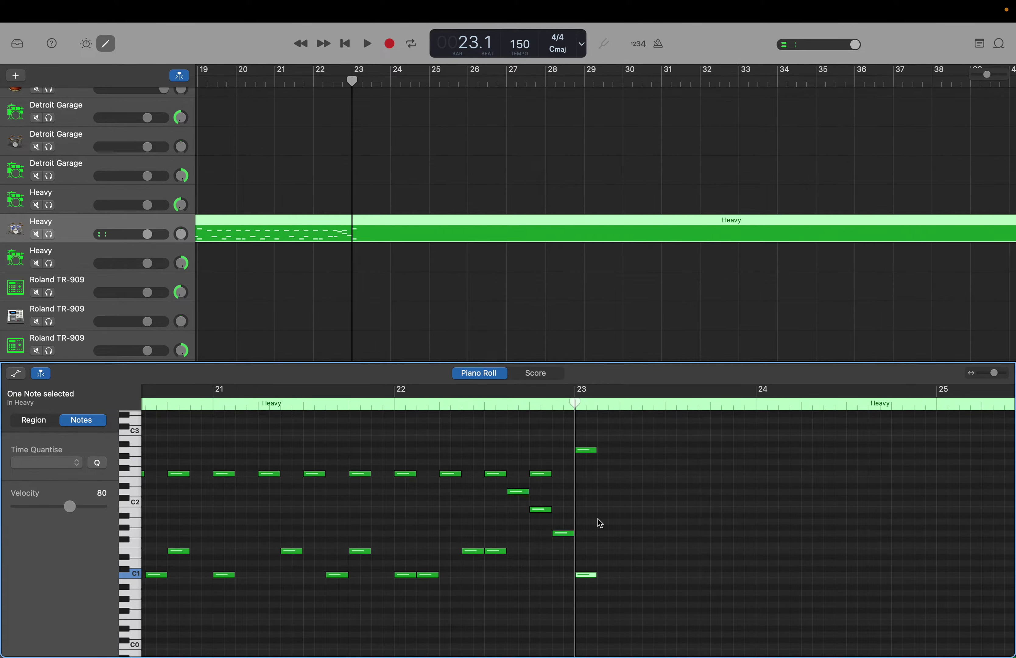
Step: Add three consecutive F#1 eighth notes from the start of bar 23 and an E1 note on beat 2 beneath the third
left_click(129, 542)
scroll(585, 549, "left", 1)
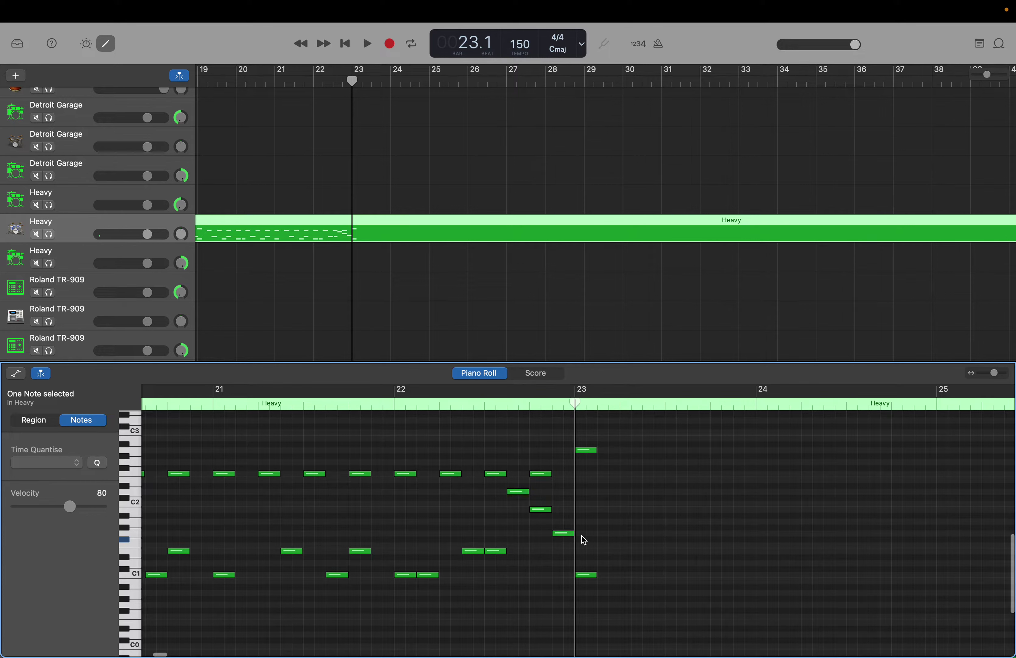
right_click(583, 542)
left_click(592, 544)
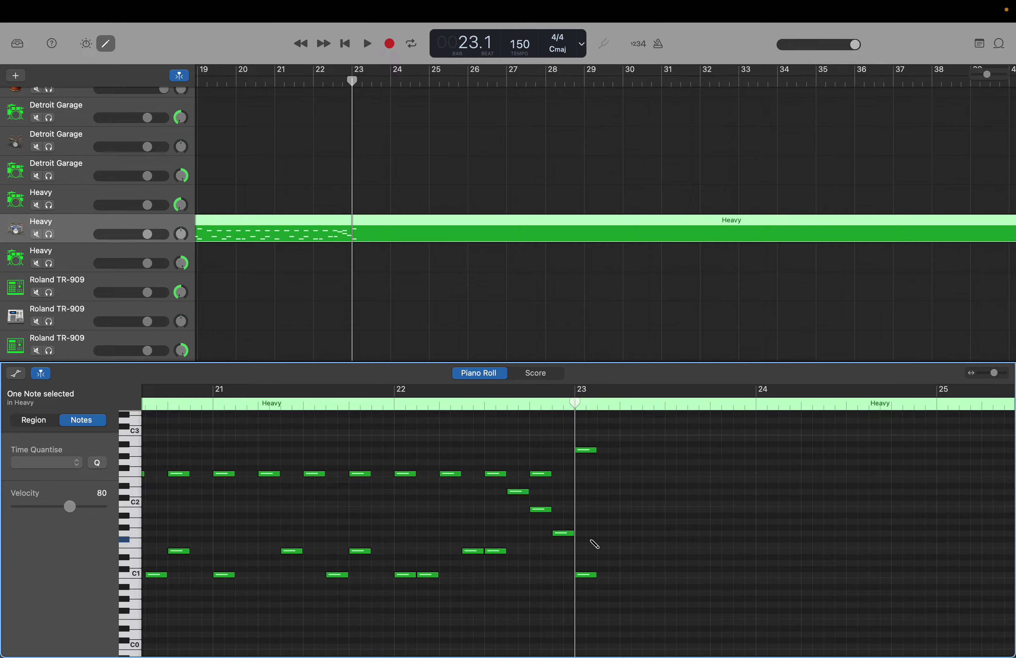
right_click(598, 539)
left_click(623, 546)
right_click(625, 542)
left_click(631, 544)
scroll(626, 574, "left", 2)
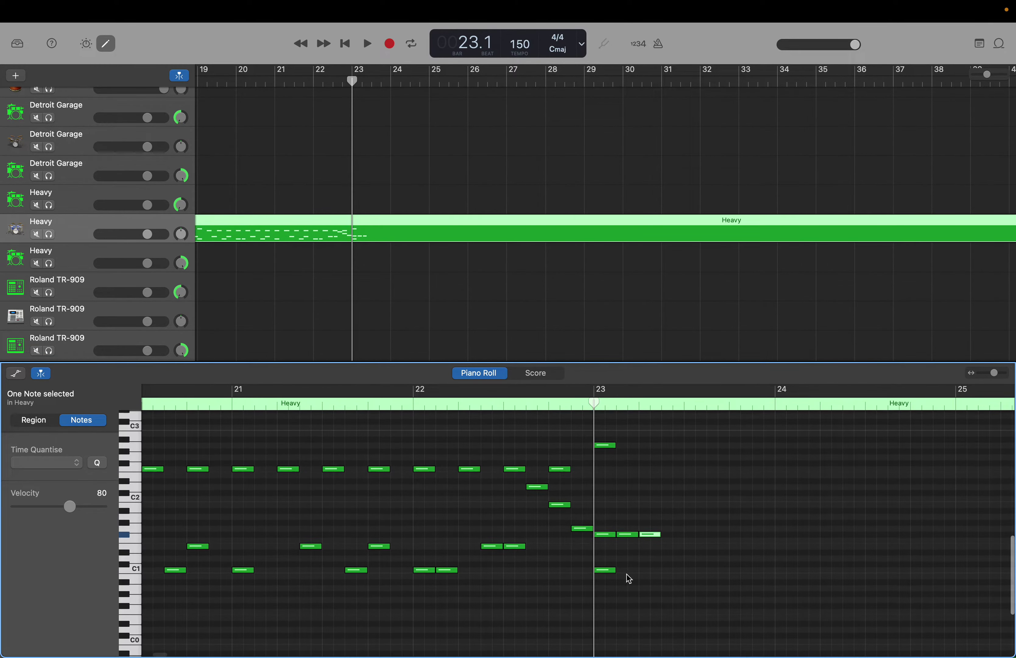
right_click(640, 548)
left_click(650, 553)
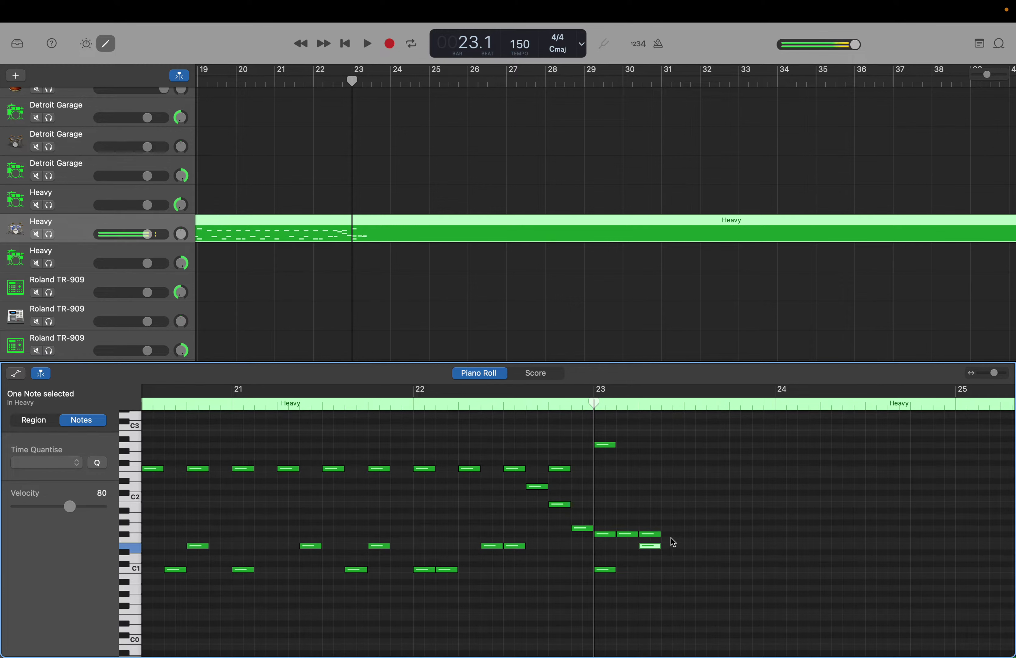
Step: Continue the F#1 row with five more consecutive eighth notes up to the end of bar 23
right_click(671, 540)
left_click(675, 541)
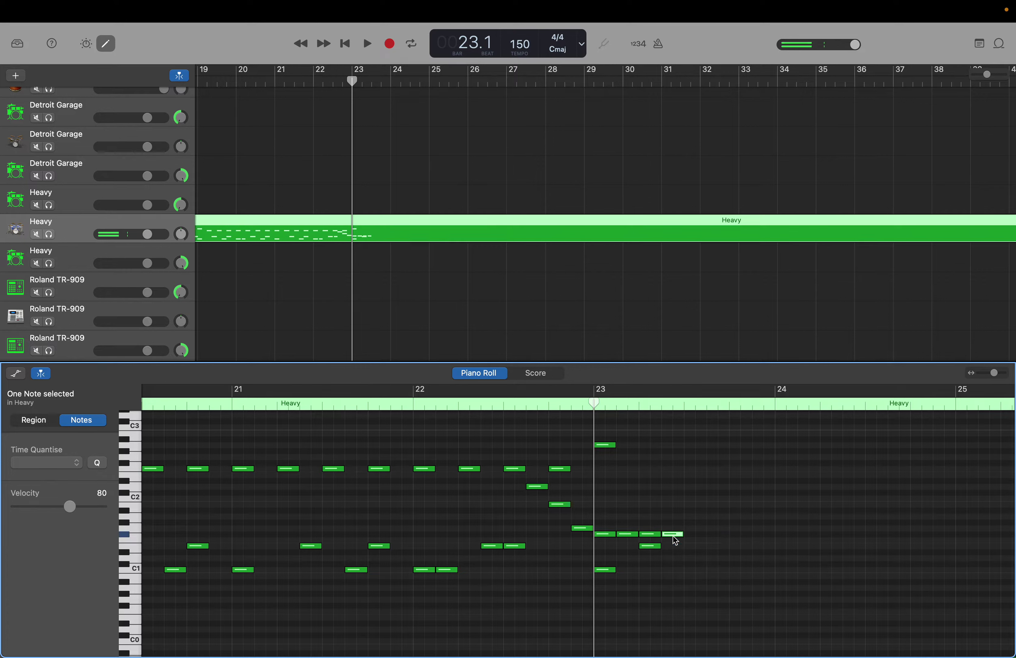
right_click(688, 540)
left_click(695, 541)
right_click(713, 537)
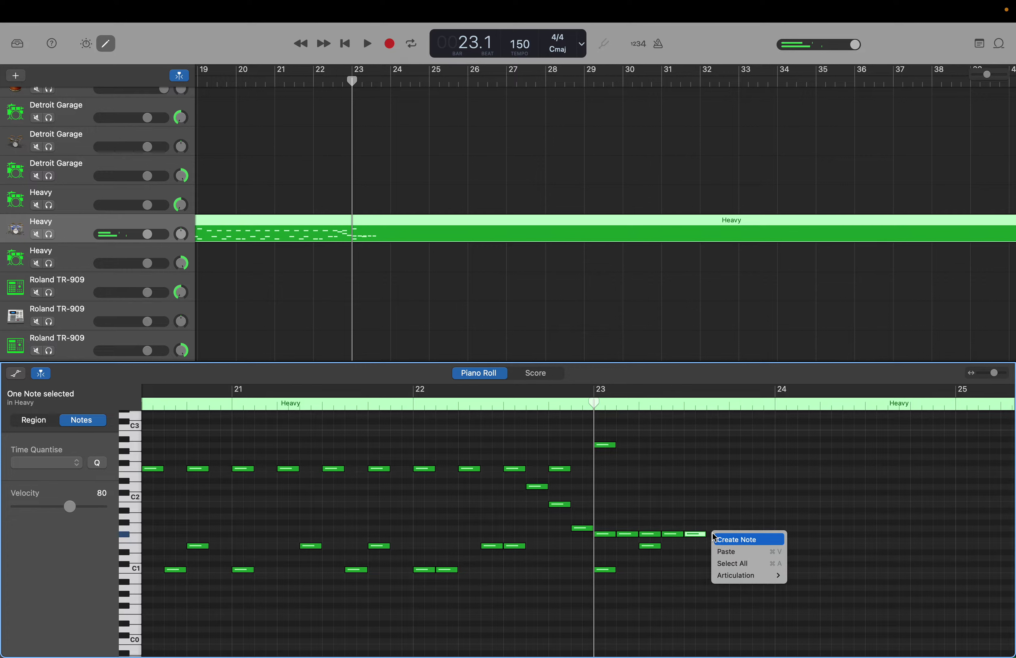
left_click(732, 539)
right_click(735, 539)
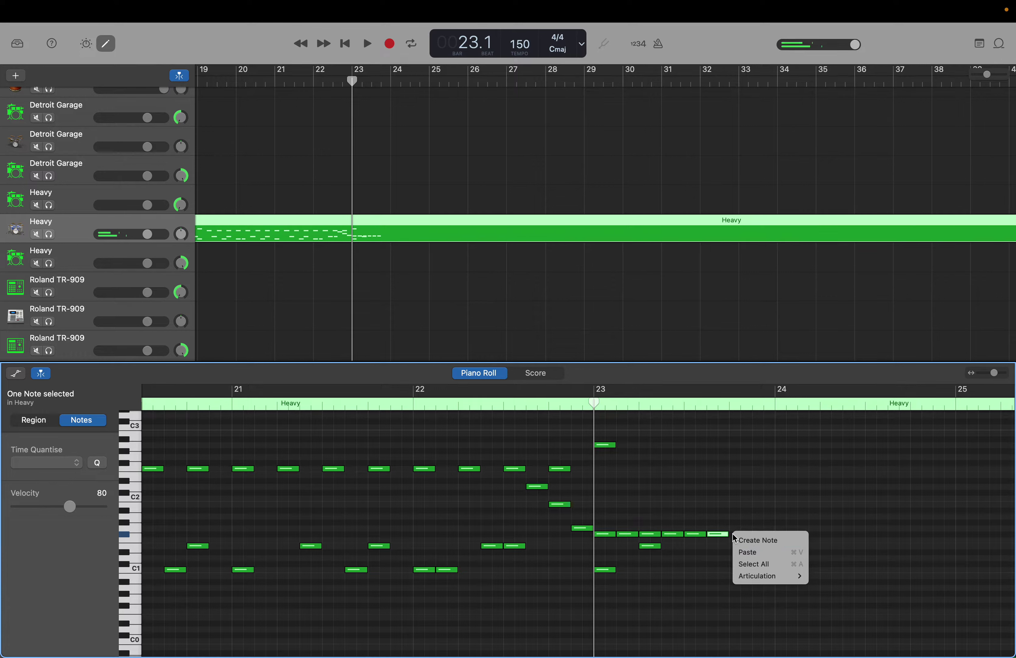
left_click(748, 539)
right_click(753, 533)
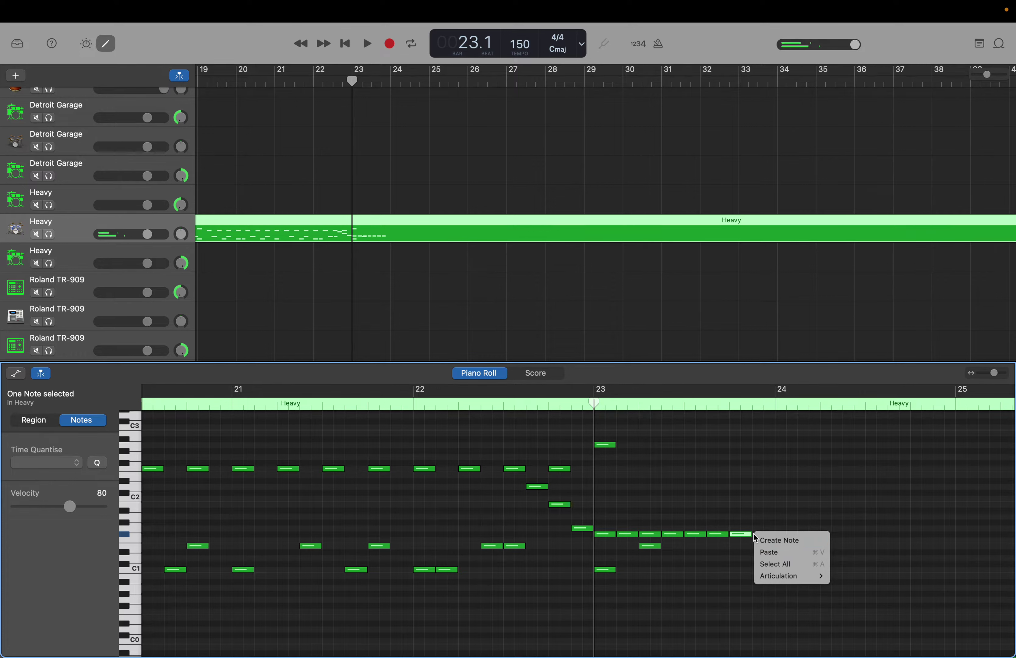
left_click(760, 536)
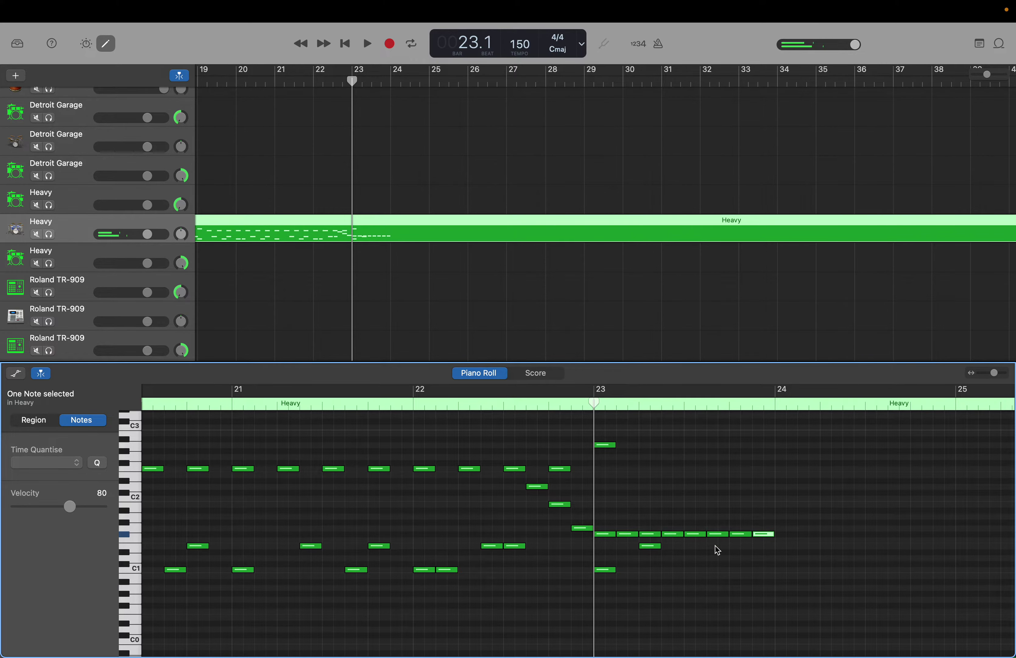
Step: Add an E1 note on beat 4 of bar 23, beneath the F#1 row
scroll(715, 546, "up", 2)
scroll(715, 546, "right", 2)
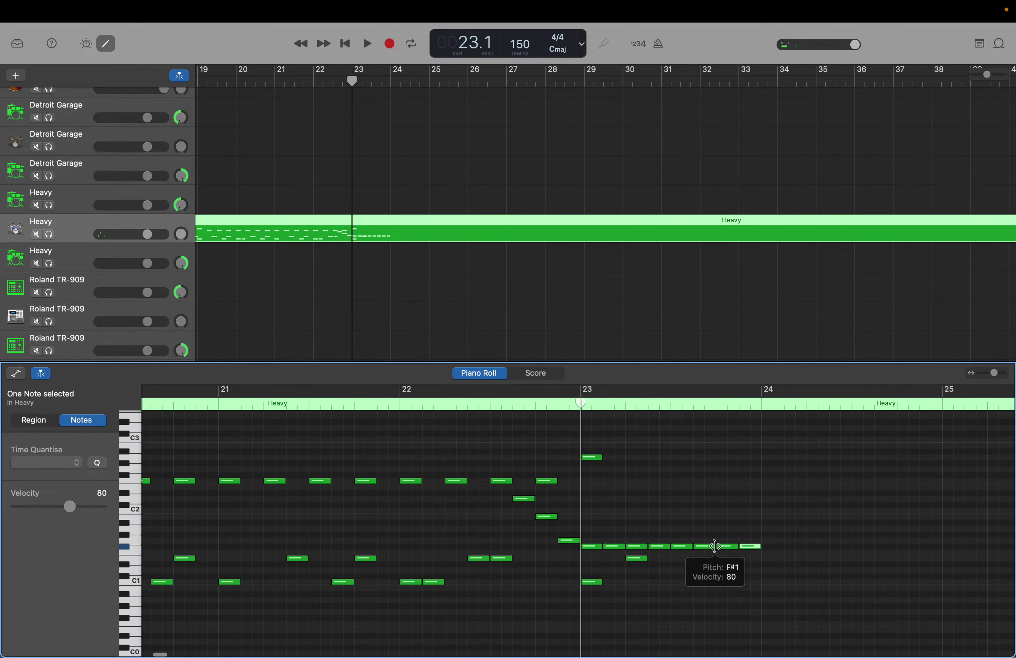
scroll(715, 546, "right", 1)
scroll(473, 290, "up", 5)
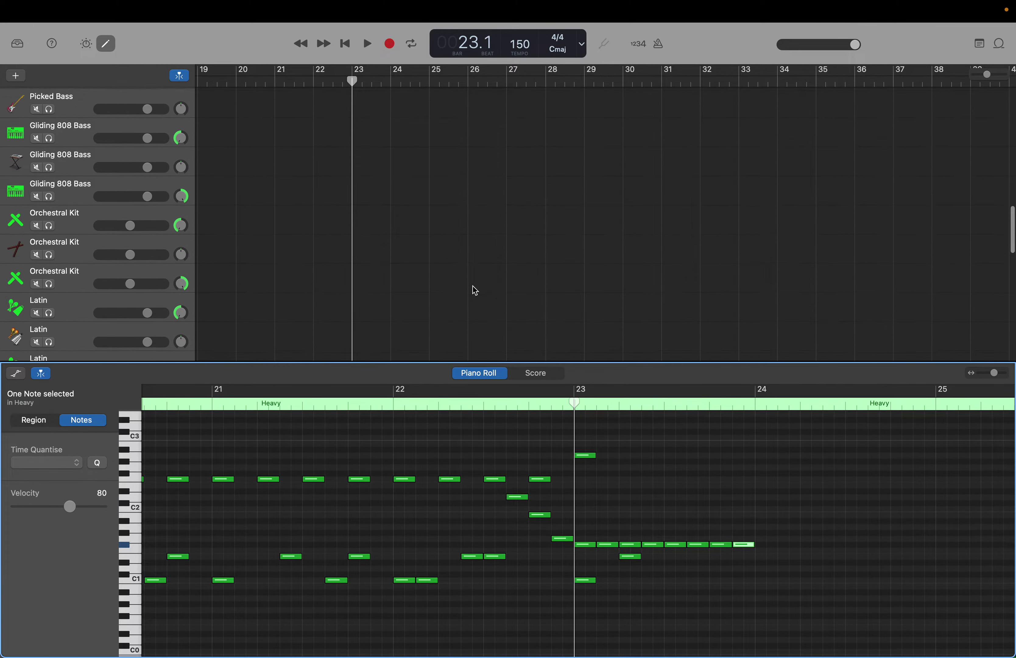
scroll(475, 290, "up", 10)
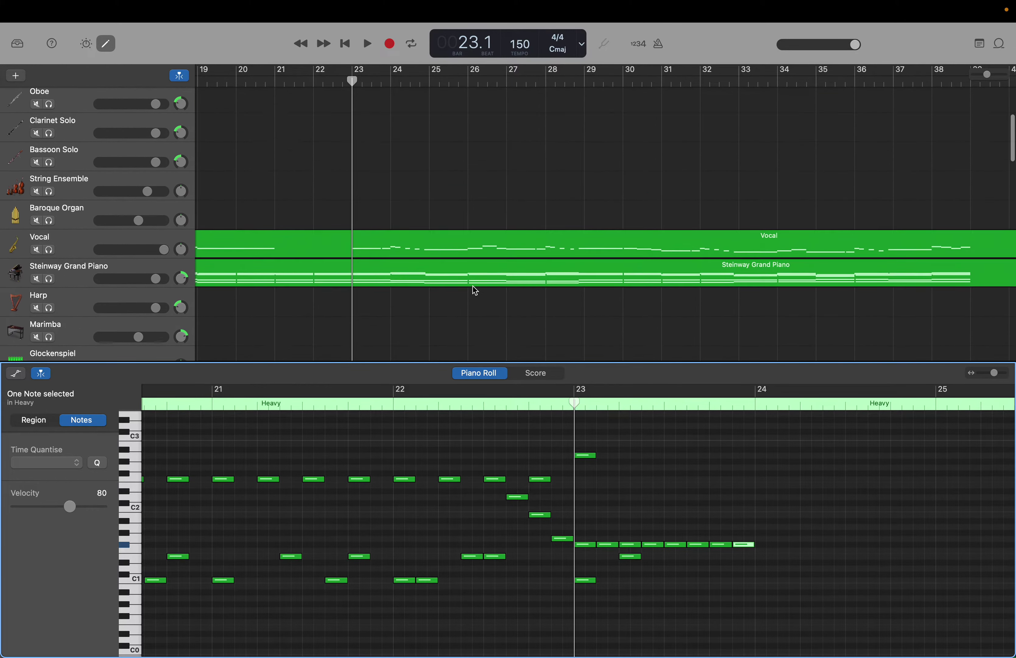
scroll(475, 291, "up", 3)
scroll(475, 290, "down", 6)
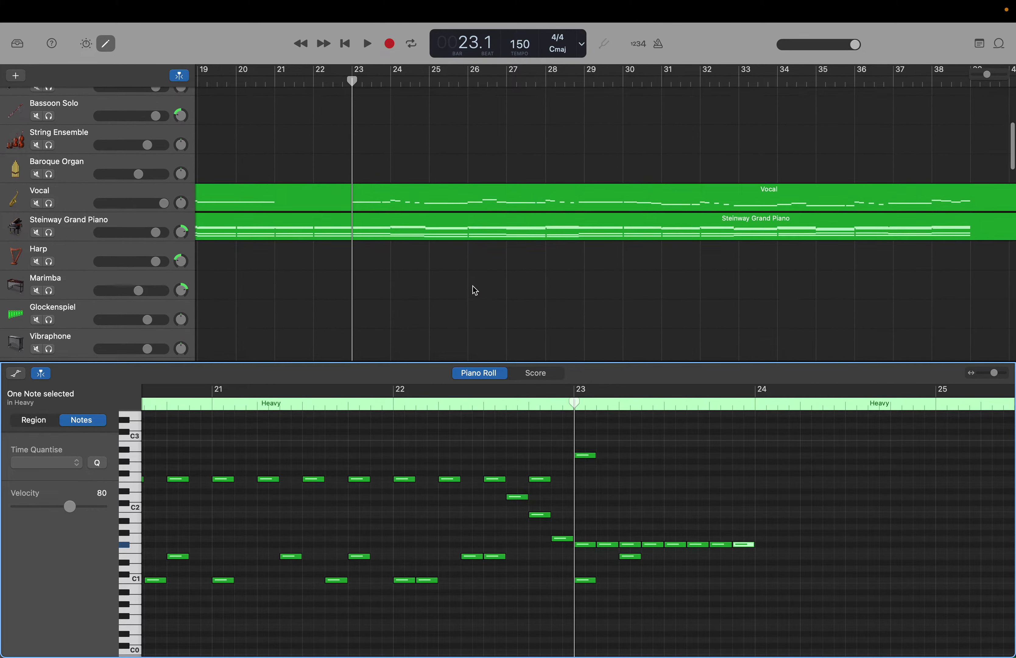
scroll(753, 451, "right", 2)
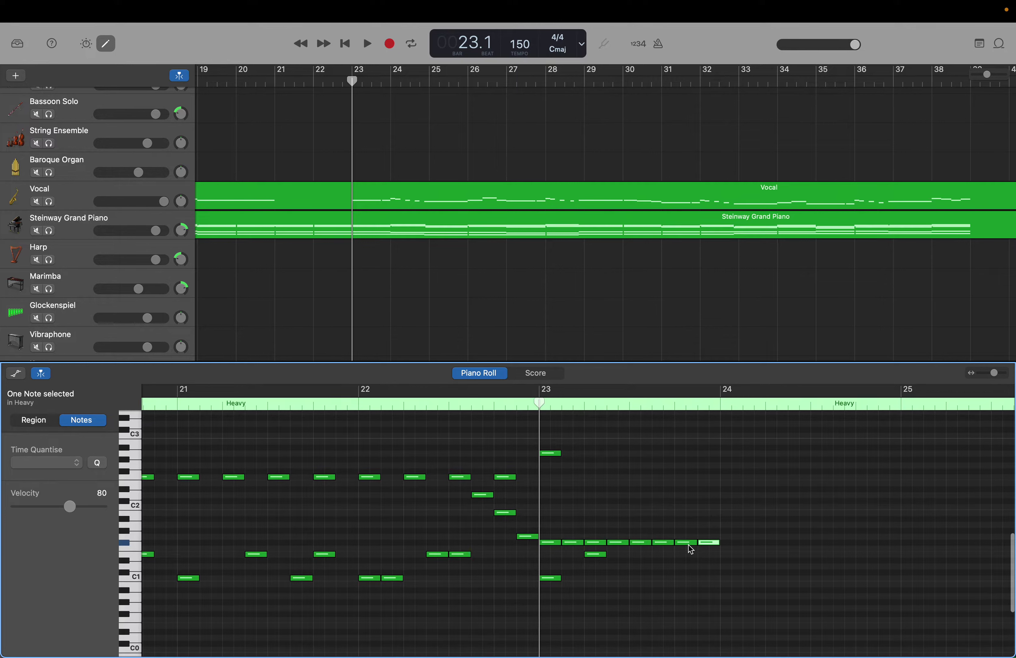
right_click(682, 559)
left_click(685, 556)
Step: Add two consecutive C1 eighth notes on beat 3 of bar 23 in the Heavy region
right_click(636, 576)
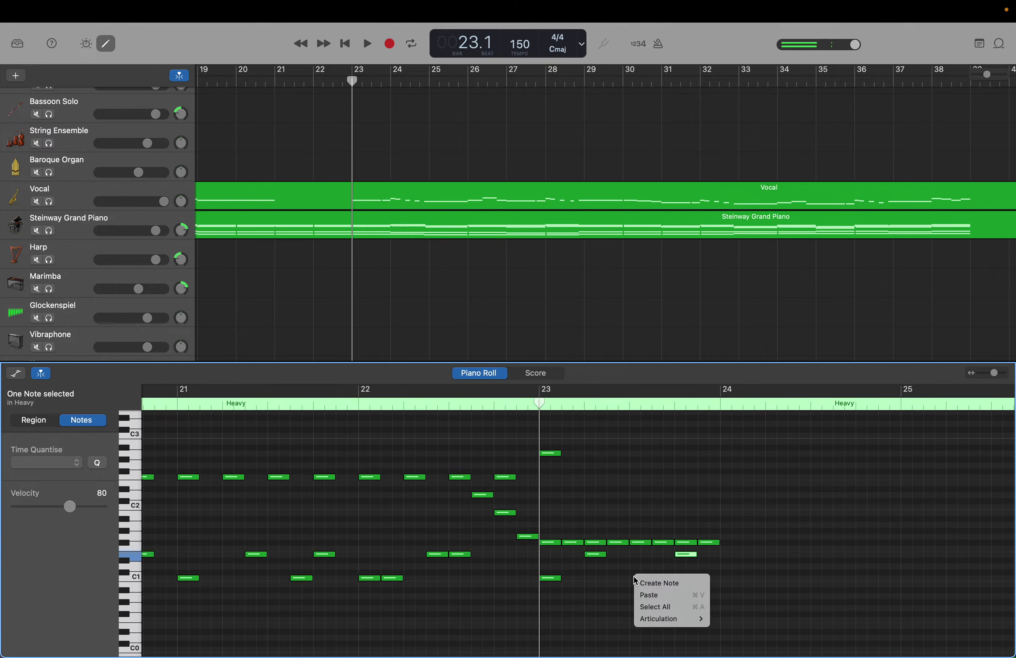
left_click(646, 581)
right_click(658, 577)
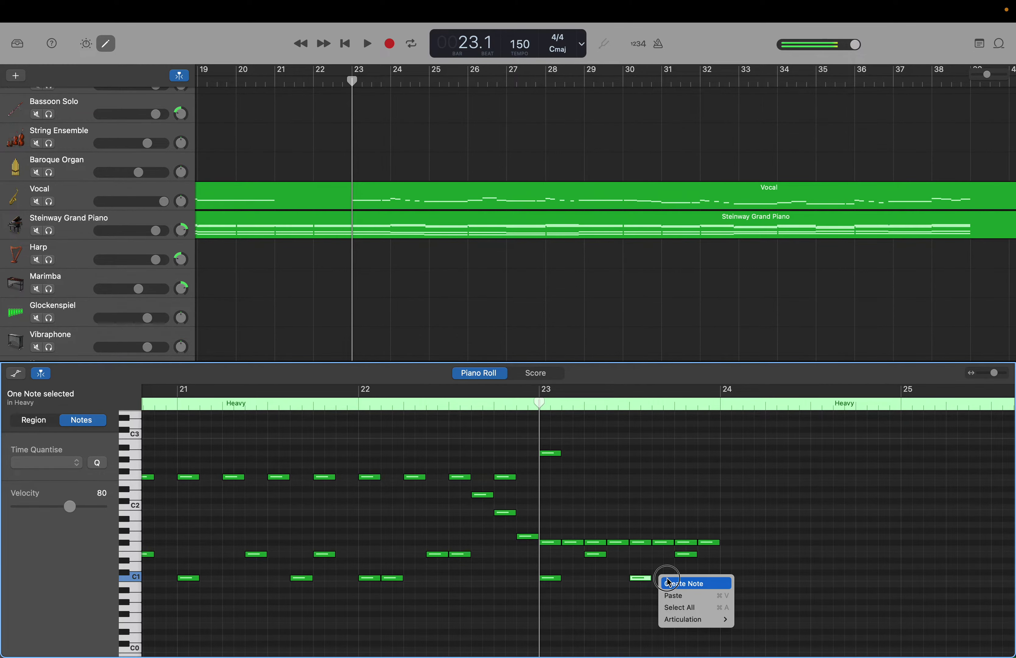
left_click(669, 583)
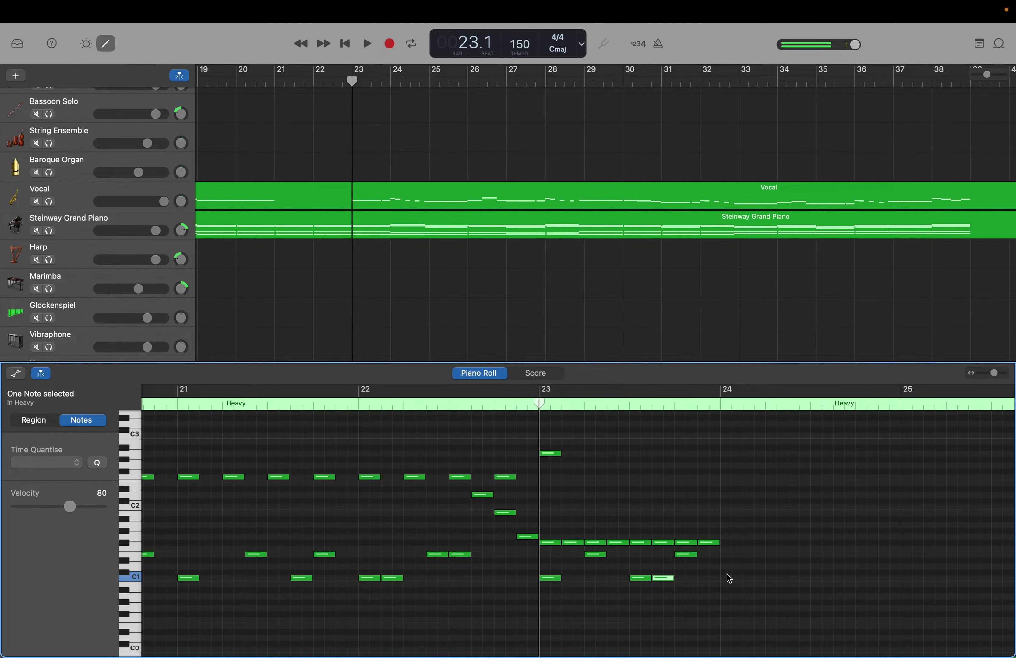
Step: Copy the F#1 and E1 notes of bar 23 and paste them at the start of bar 24
scroll(728, 577, "right", 2)
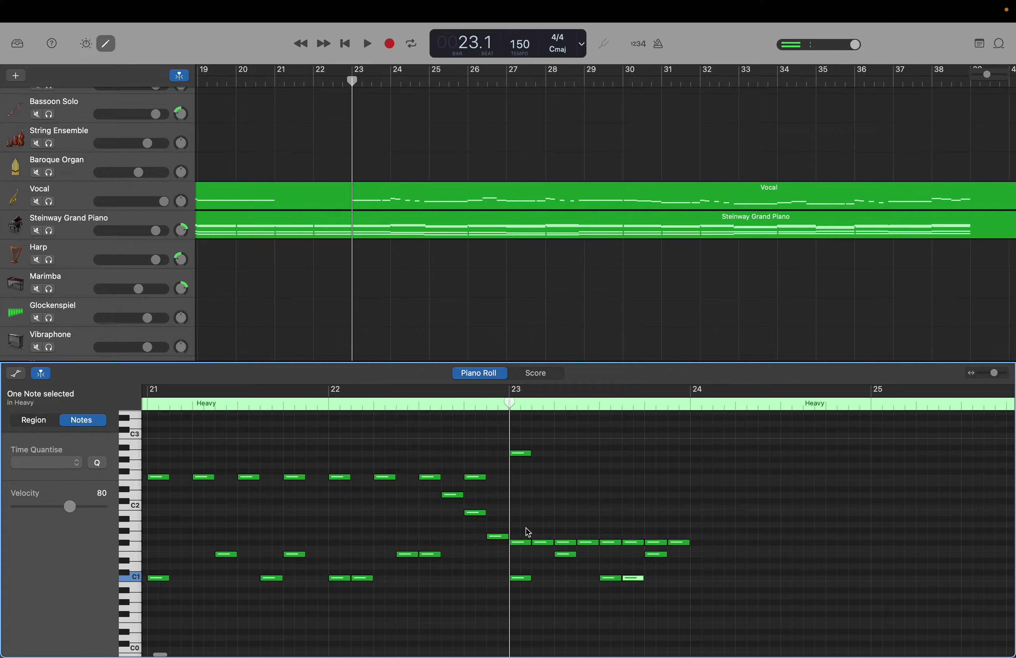
left_click_drag(524, 532, 679, 567)
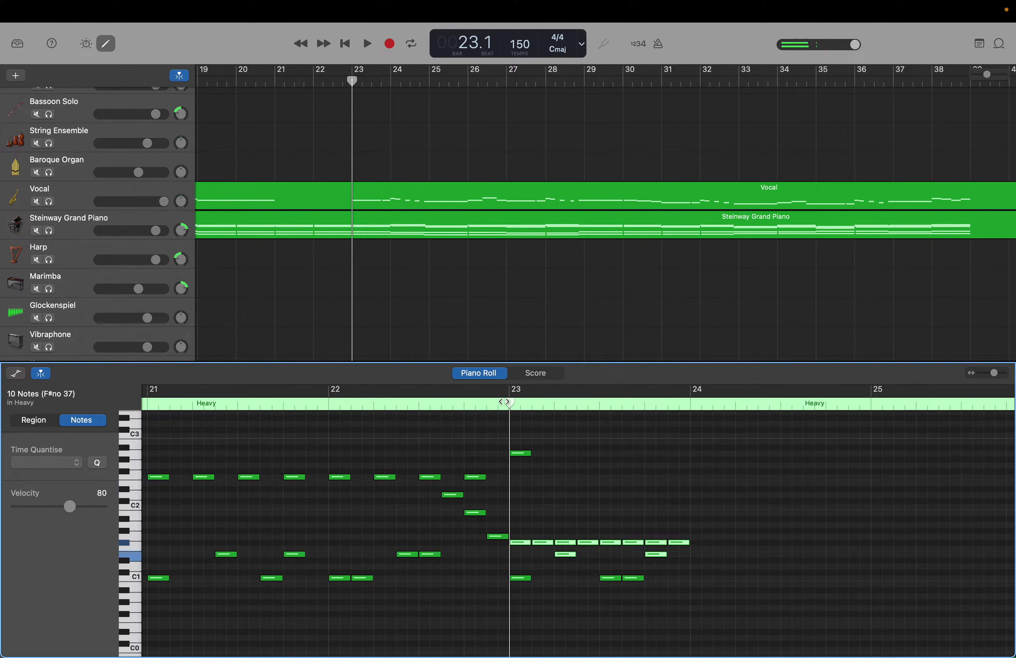
left_click_drag(507, 402, 680, 401)
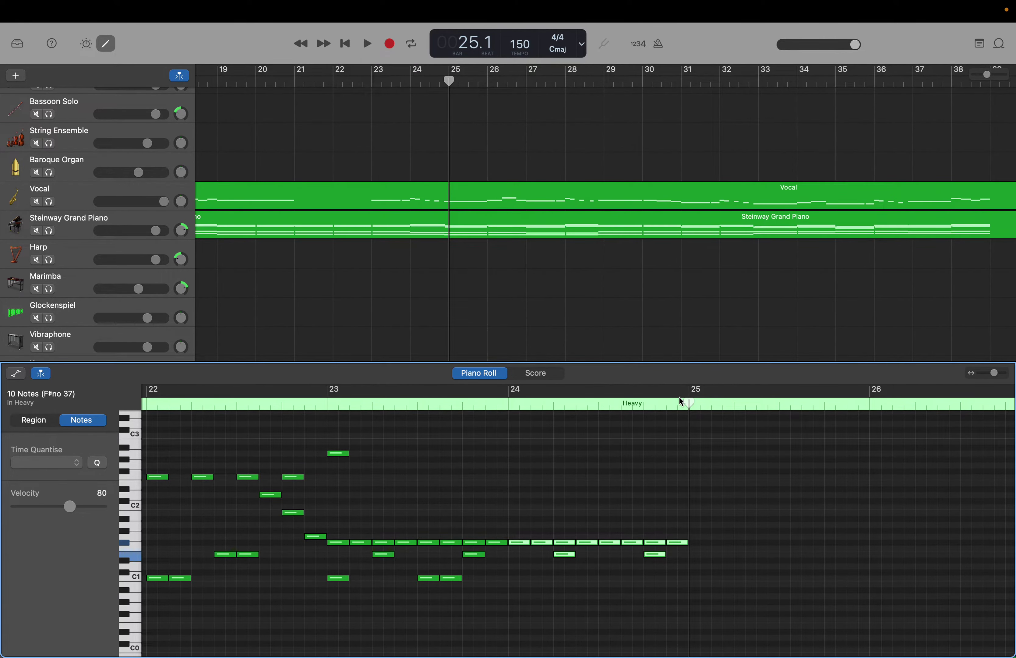
left_click(649, 498)
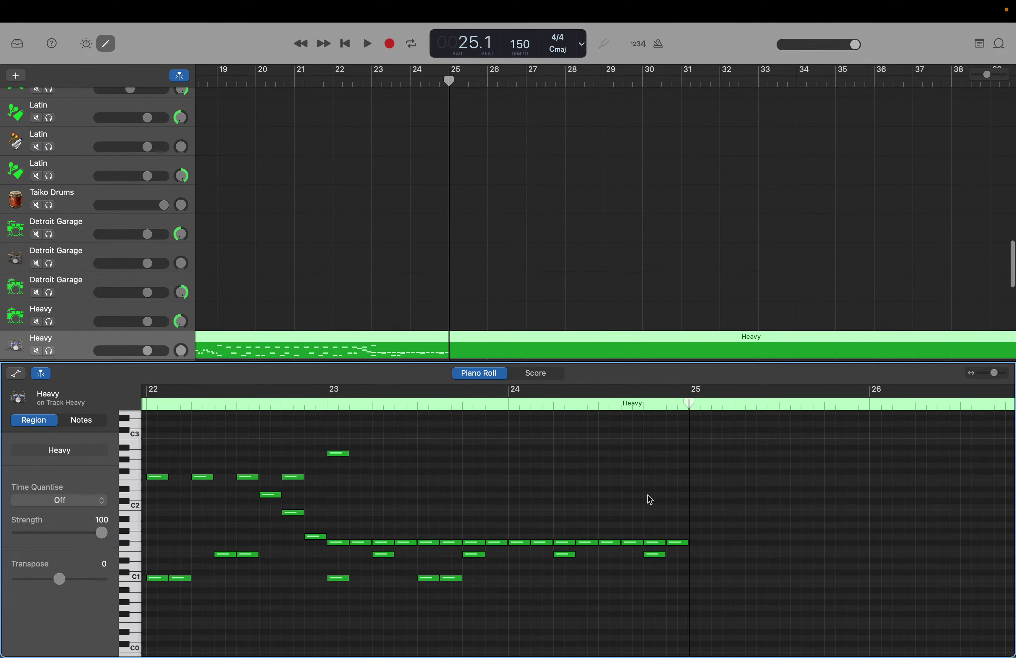
Step: Delete the last F#1 eighth note of bar 24
left_click(652, 540)
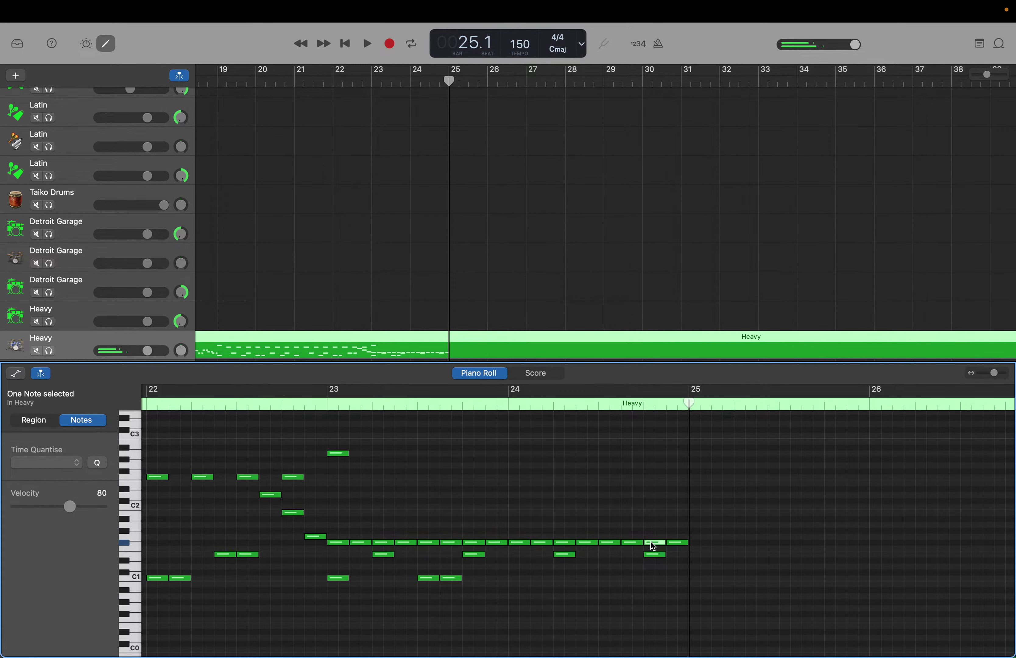
left_click(673, 543)
mouse_move(662, 547)
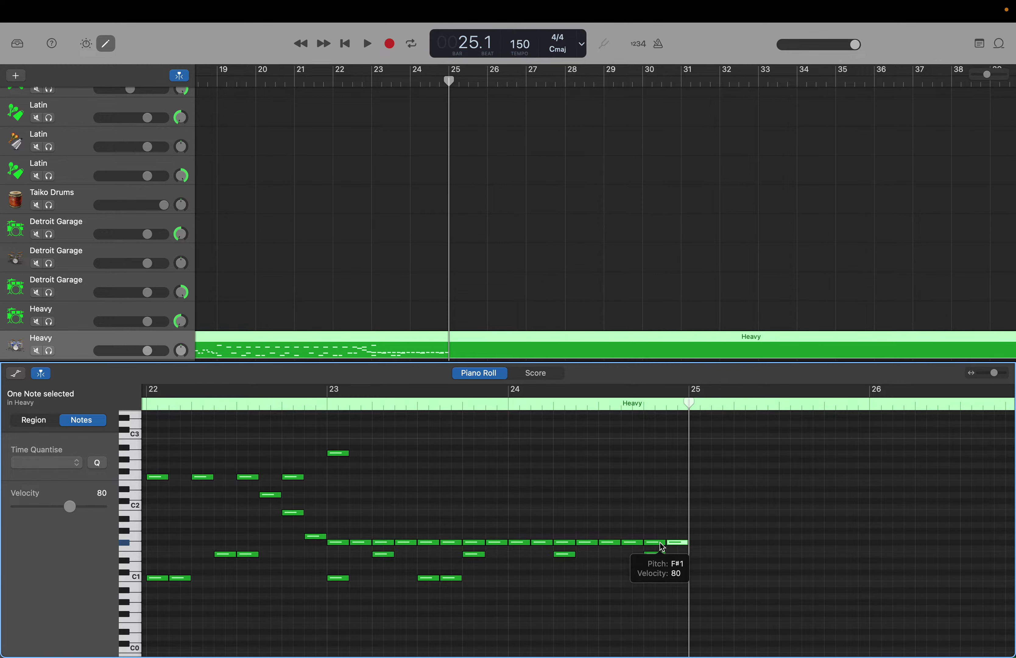
left_click(680, 542)
key("Delete")
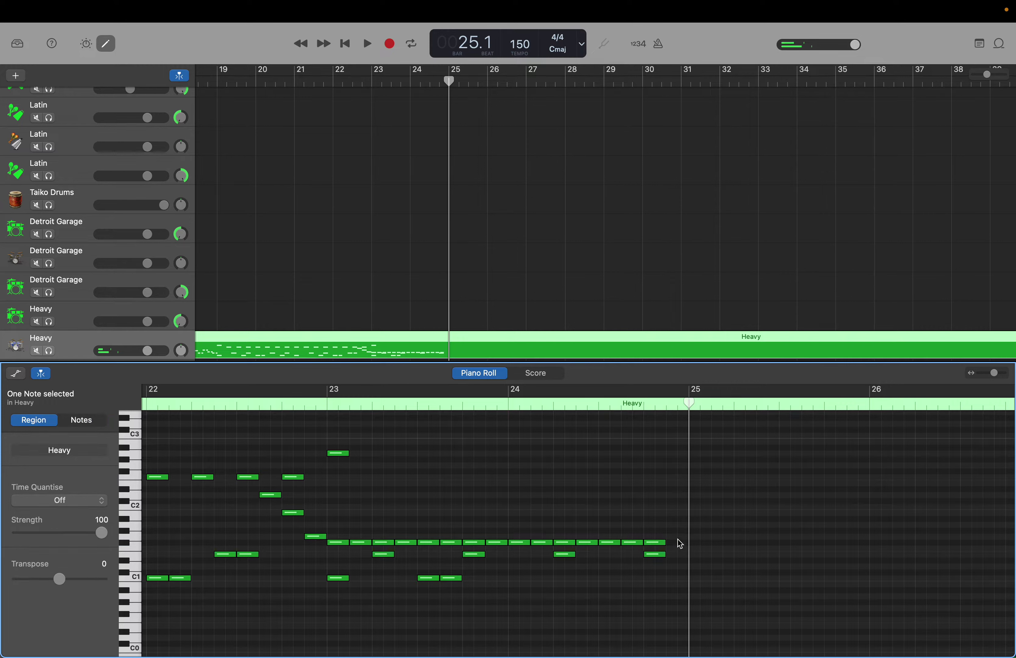
Step: Add an A2 note and a C1 note on the last eighth of bar 24
right_click(670, 453)
left_click(679, 456)
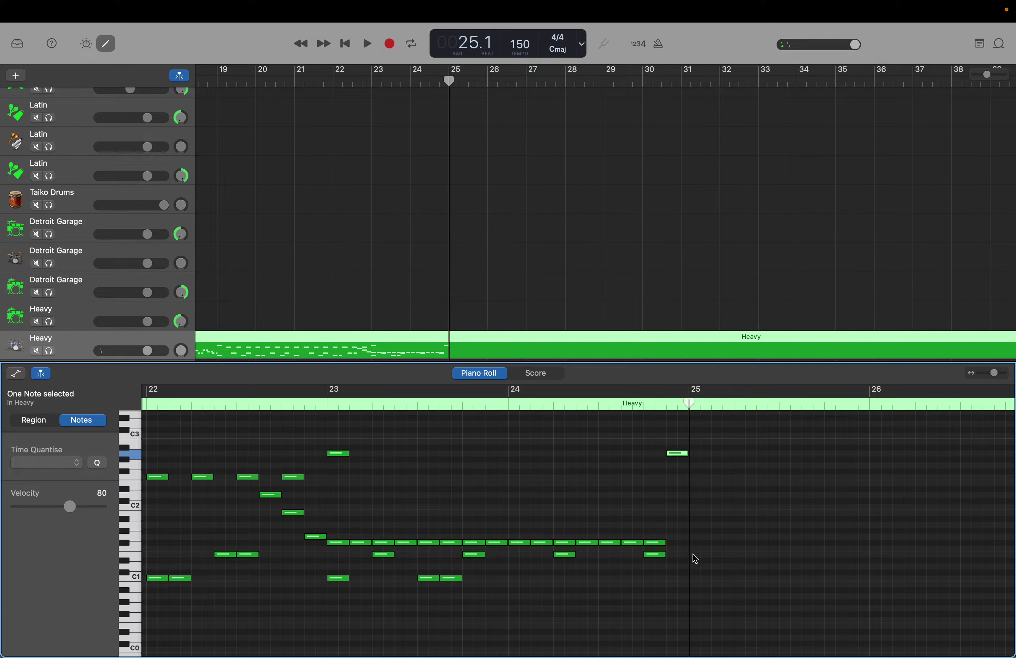
right_click(669, 581)
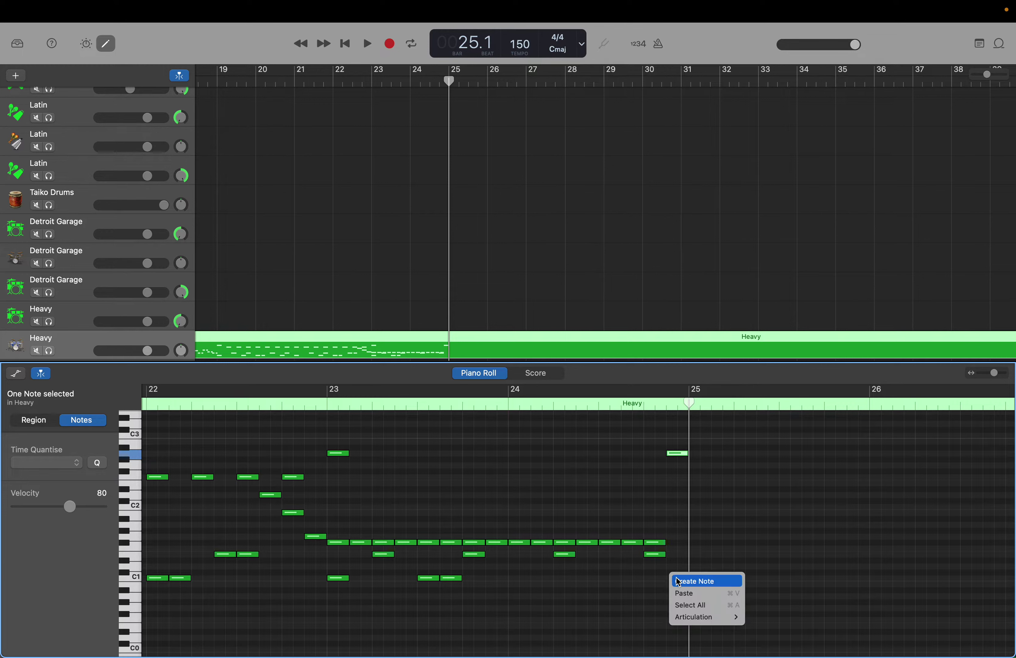
left_click(679, 584)
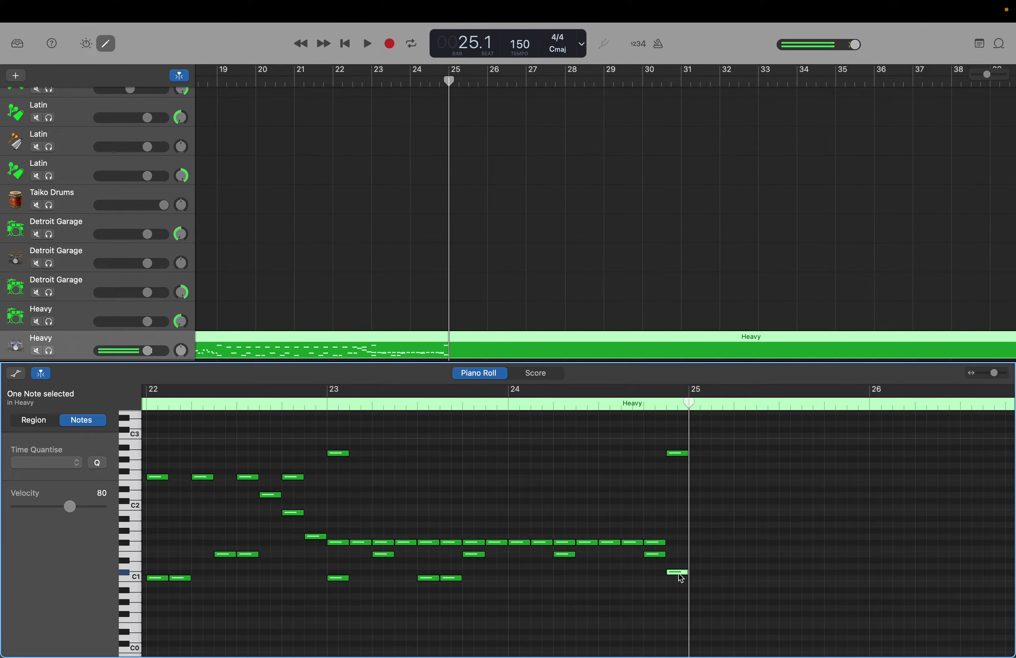
left_click_drag(677, 573, 679, 581)
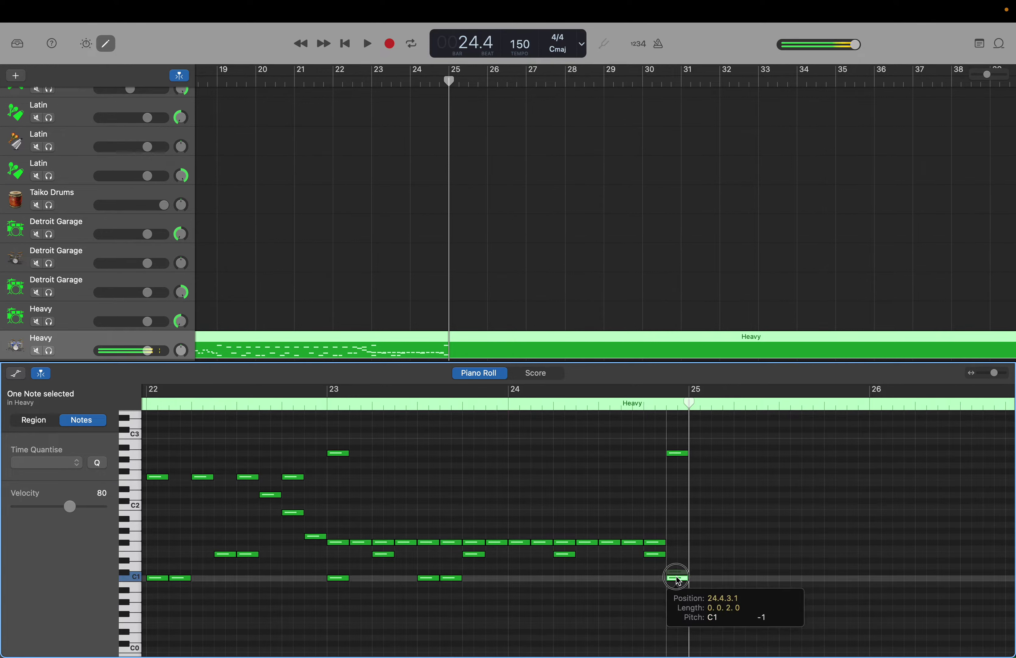
Step: Add C1 notes in bar 24 on beat 1 and on the off-beats of beats 2 and 3
right_click(513, 581)
left_click(519, 582)
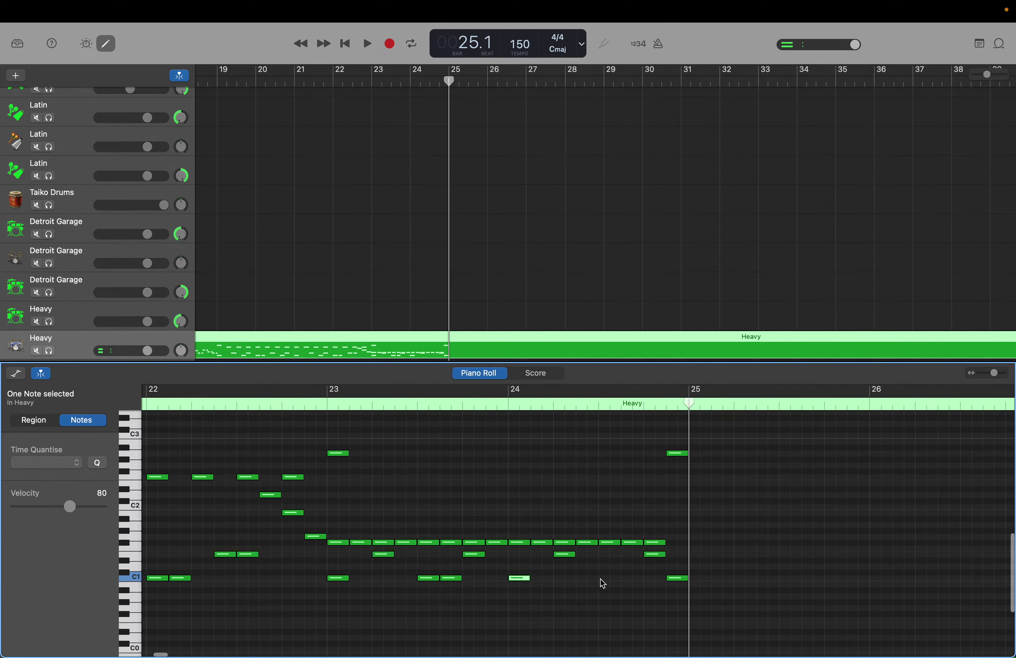
right_click(583, 582)
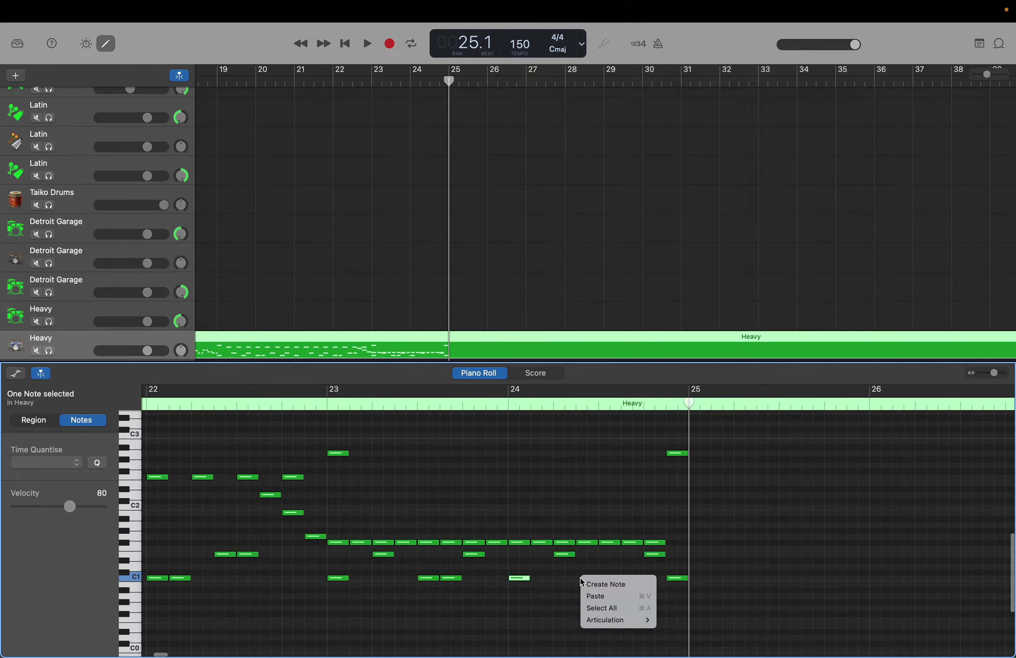
left_click(587, 581)
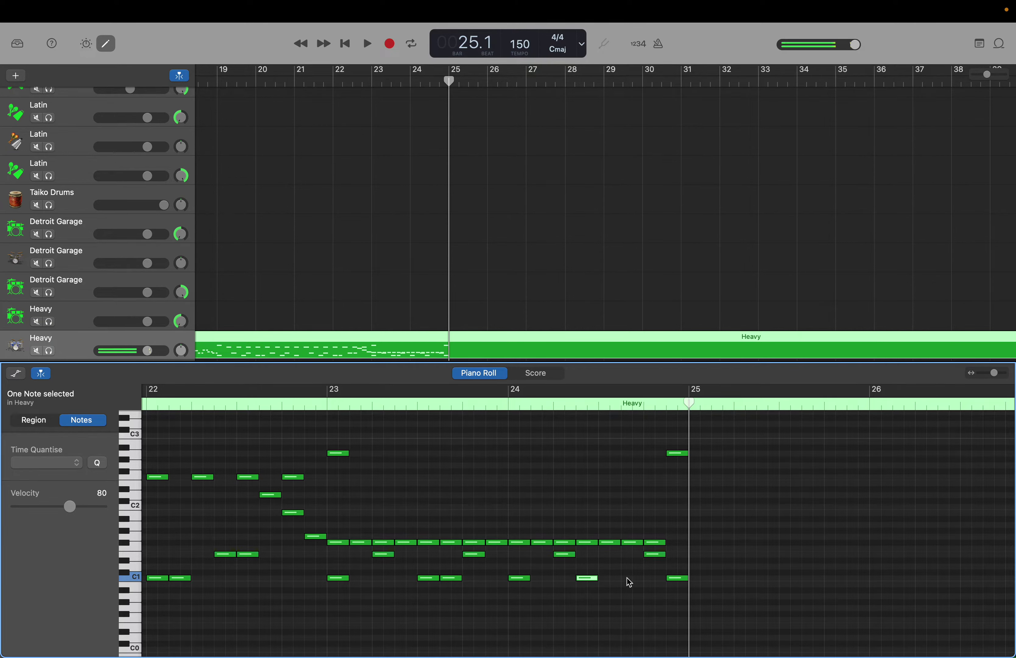
right_click(627, 579)
left_click(636, 581)
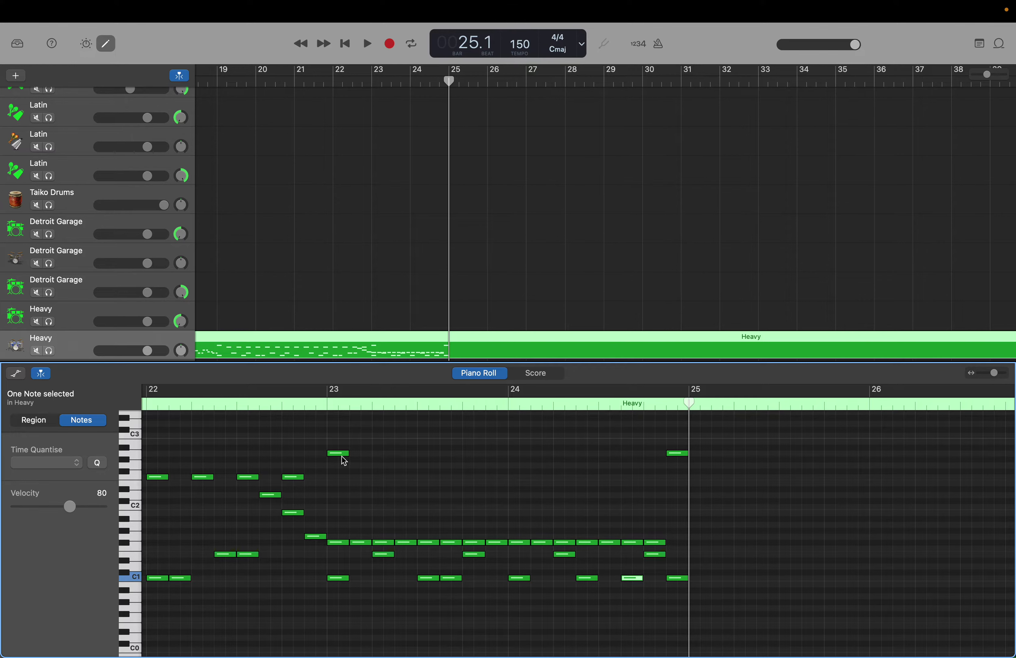
Step: Copy all the notes of bar 23 and paste them at the start of bar 25
left_click_drag(343, 447, 500, 626)
key("super+v")
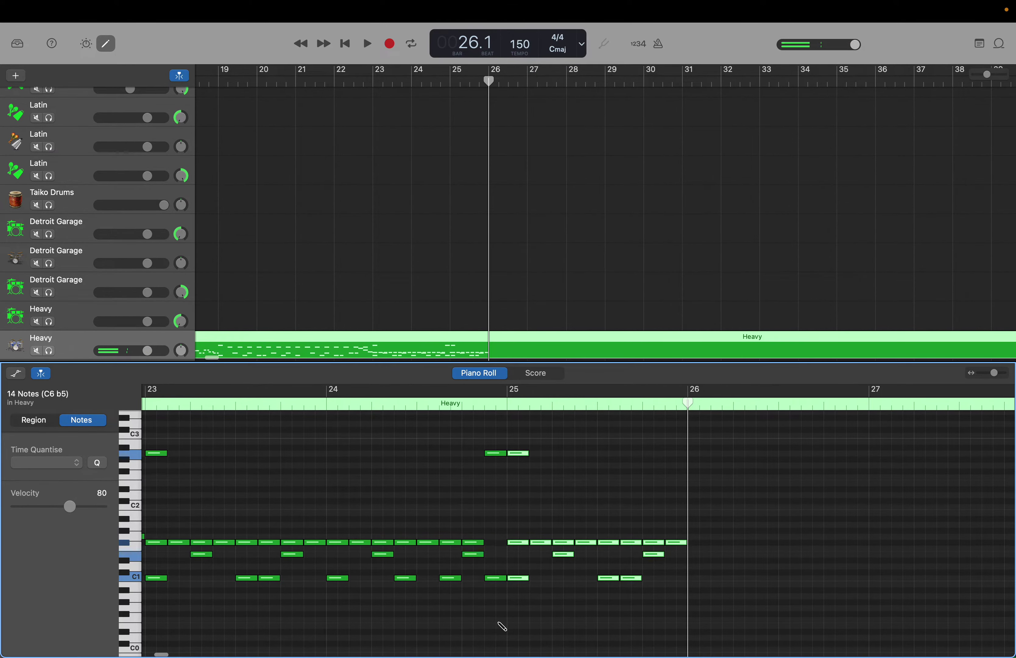
left_click(517, 493)
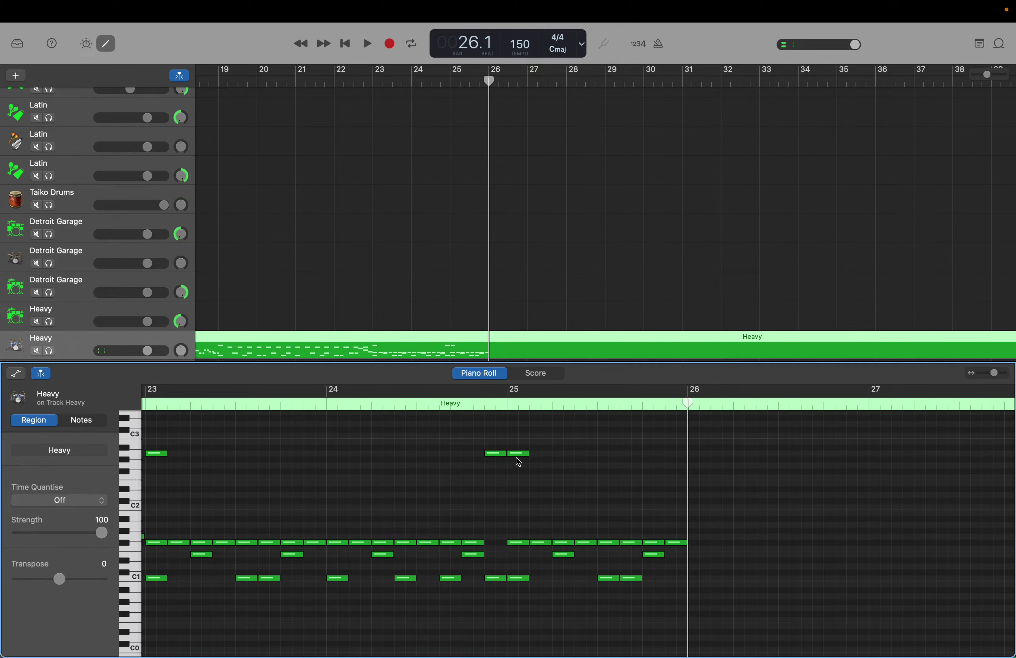
Step: Delete the pasted A2 note at the start of bar 25
mouse_move(519, 460)
left_mouse_down()
mouse_move(520, 519)
mouse_move(519, 466)
left_mouse_up()
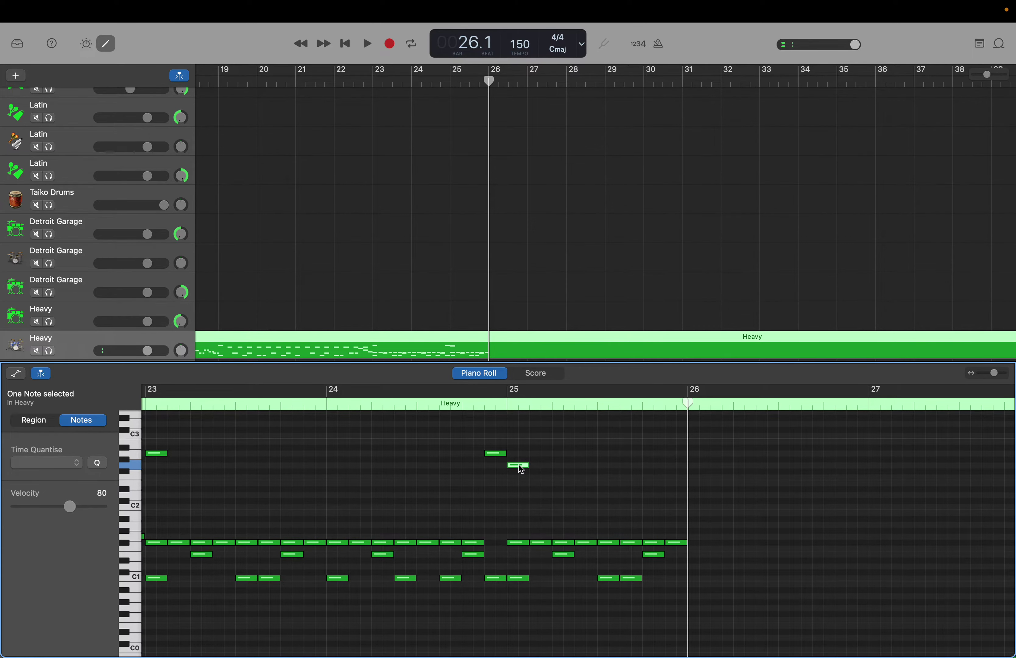
key("Delete")
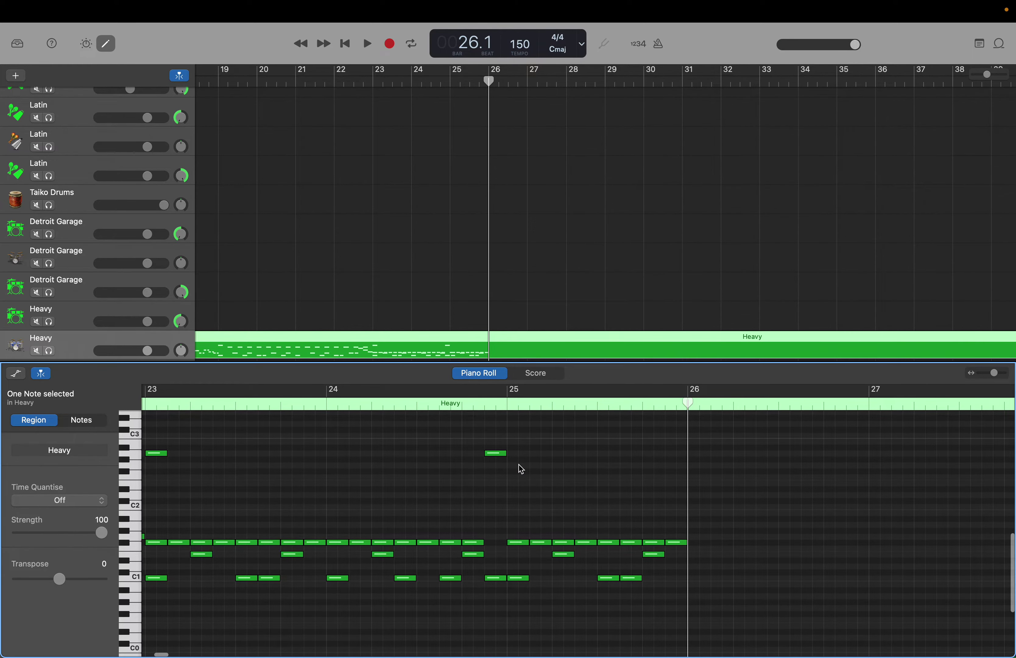
left_click(594, 542)
Step: Copy the F#1, E1 and C1 notes of bar 24, without the A2 note, to the start of bar 26
scroll(594, 541, "right", 3)
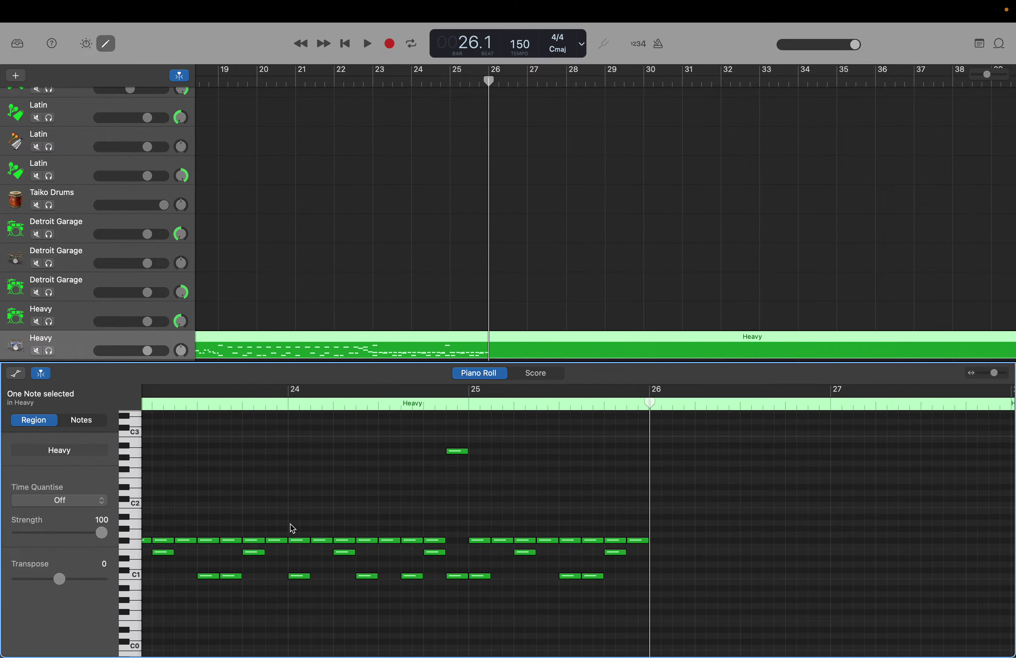
left_click_drag(290, 524, 456, 594)
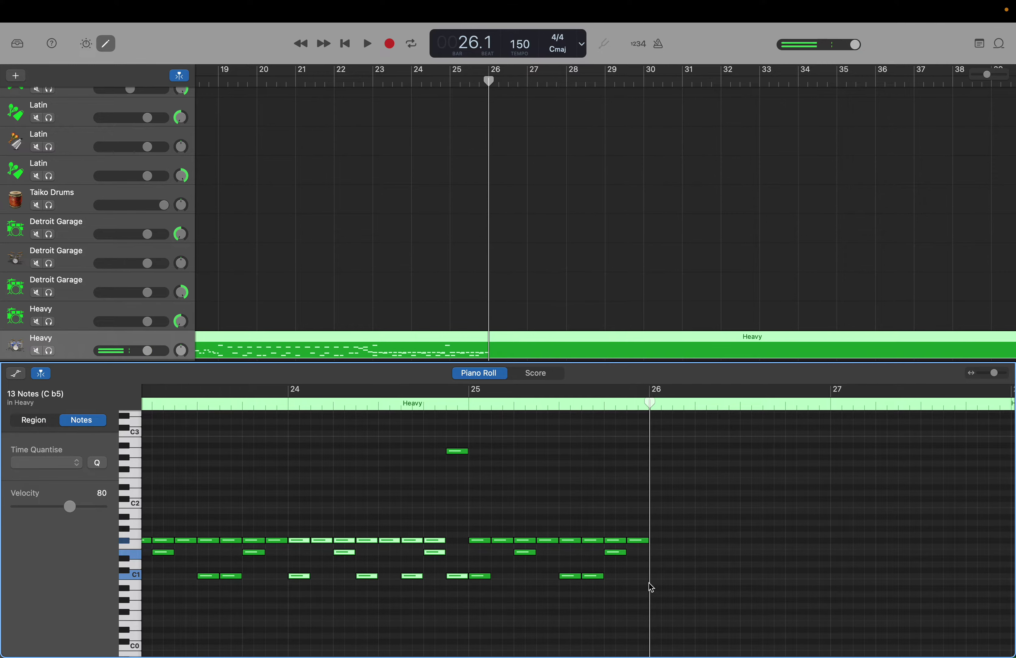
key("period")
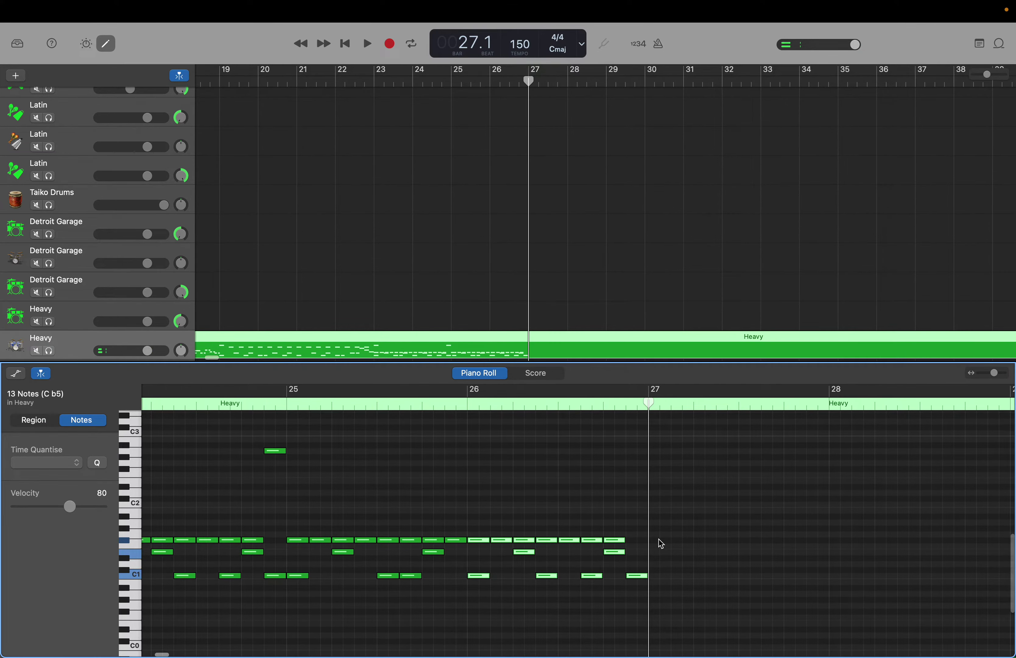
Step: Add an F#1 note on the last eighth of bar 26
left_click(627, 537)
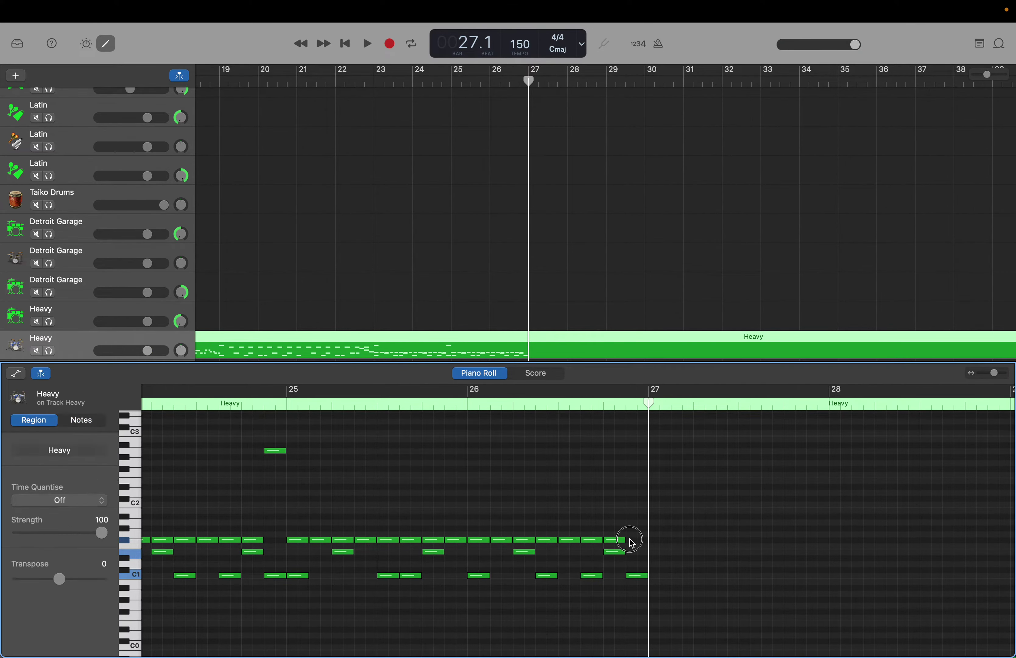
right_click(630, 546)
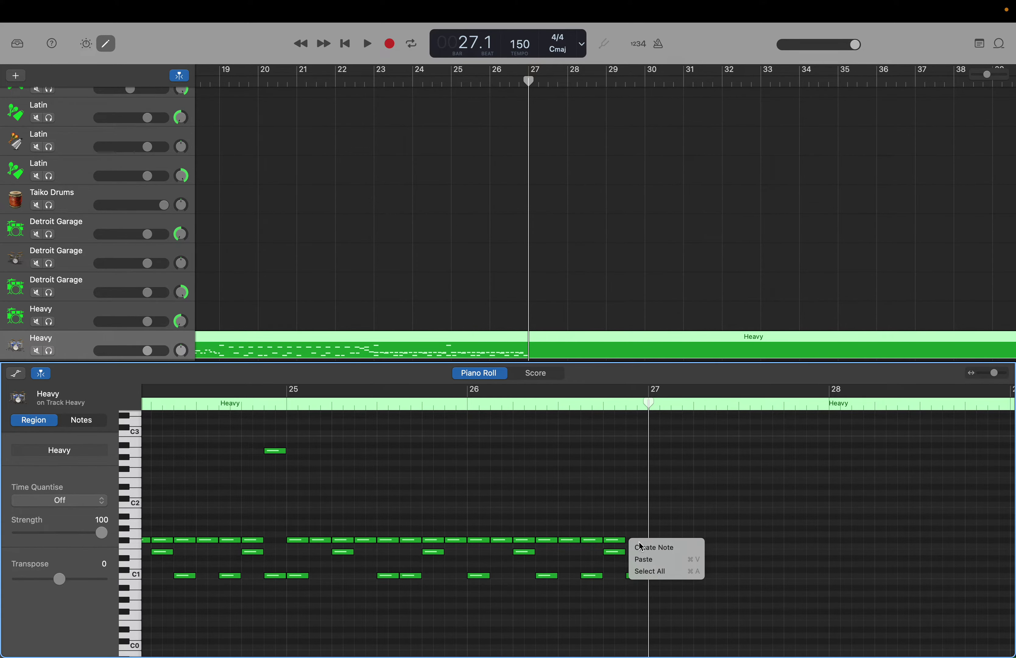
left_click(651, 547)
Step: Copy all the notes of bars 23 and 24 and paste them at the start of bar 27
scroll(641, 544, "left", 5)
scroll(641, 545, "left", 3)
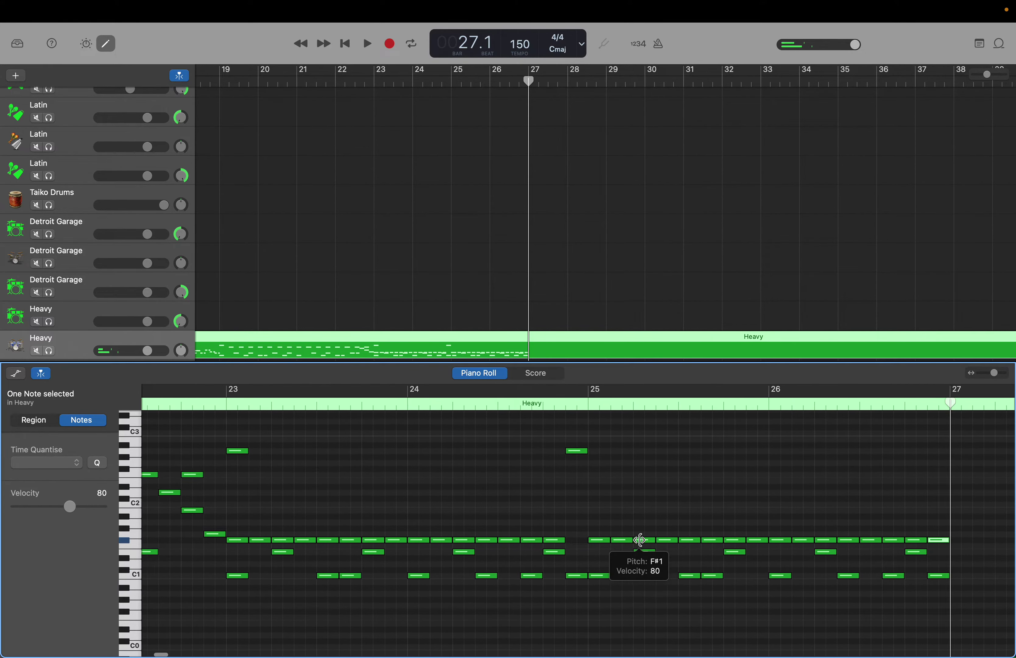
scroll(641, 545, "right", 10)
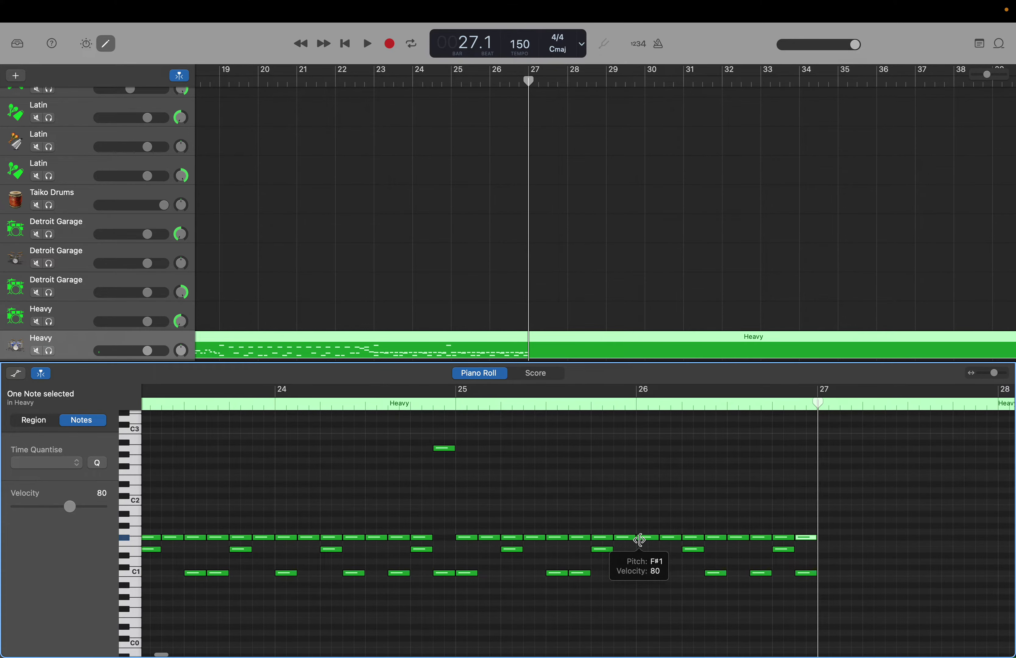
scroll(641, 545, "right", 1)
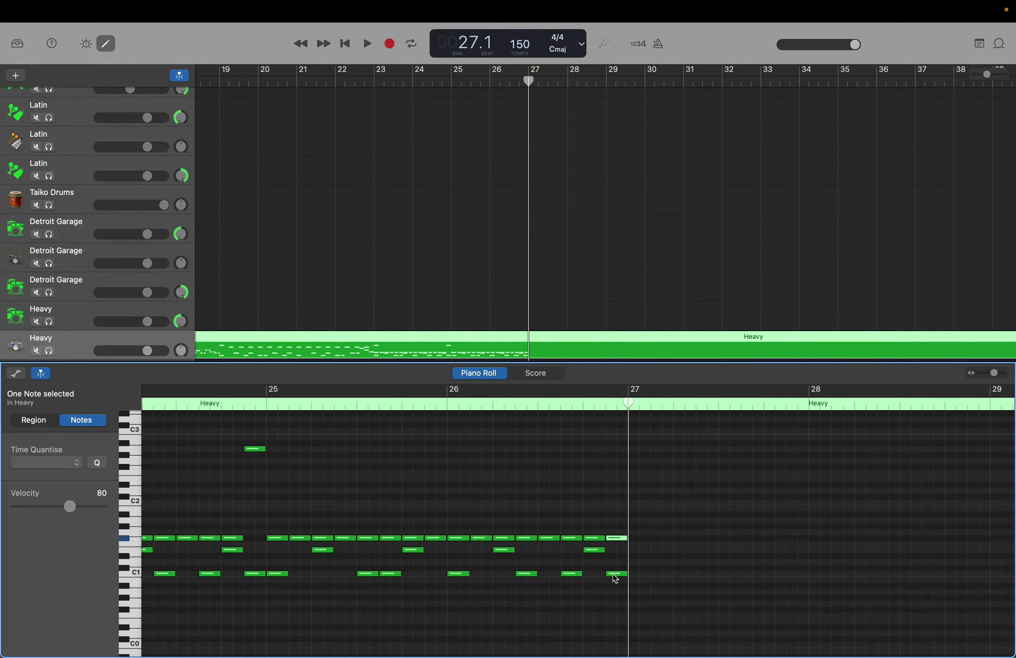
scroll(273, 523, "left", 5)
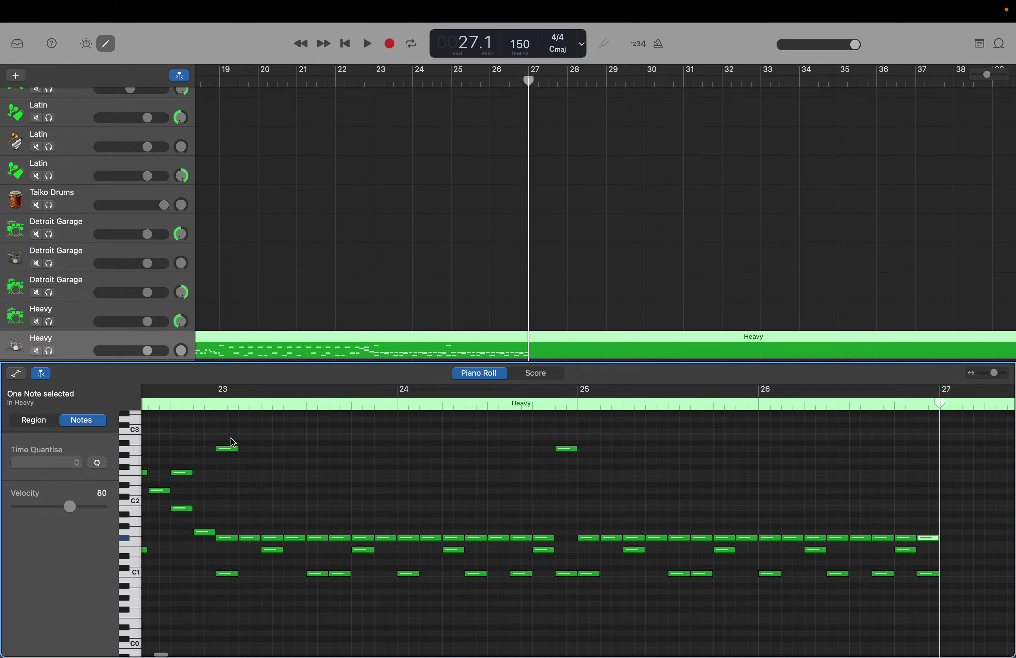
left_click_drag(231, 438, 573, 609)
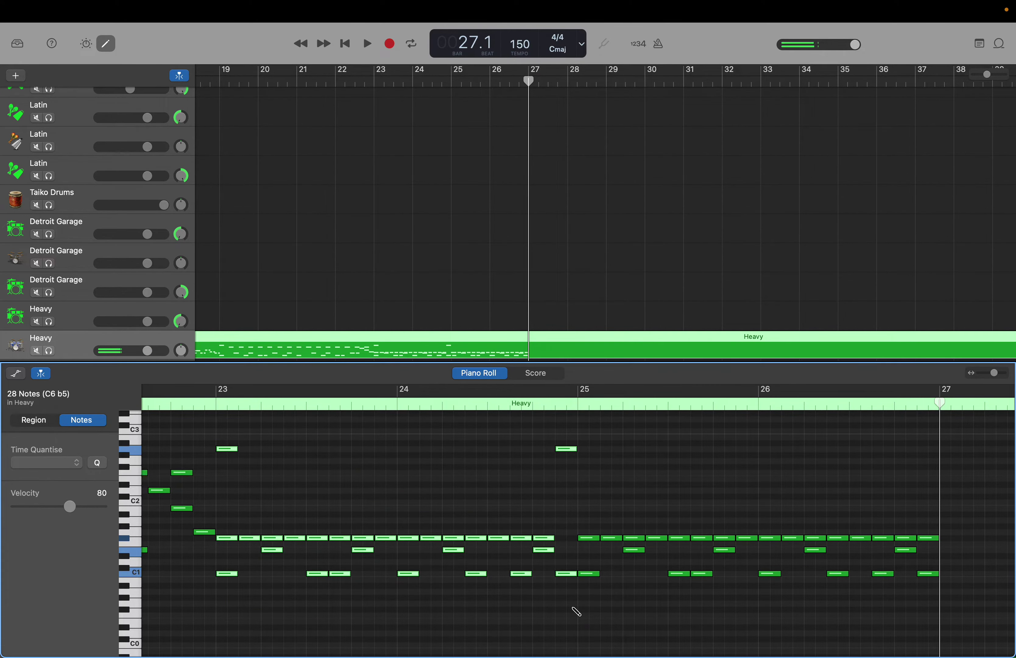
key("super+v")
left_click(544, 492)
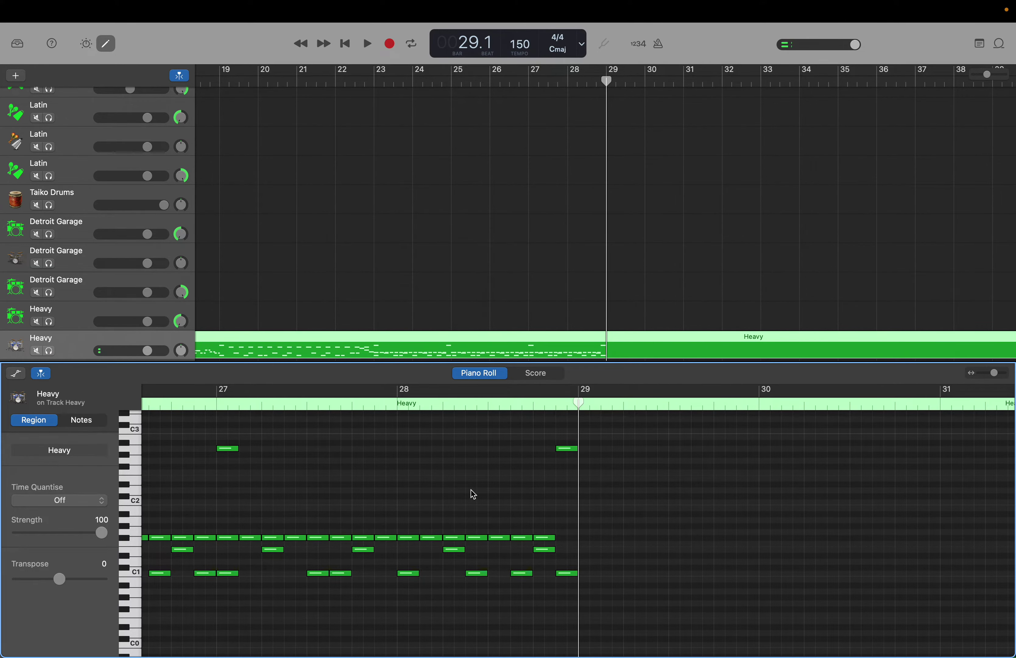
scroll(211, 455, "left", 10)
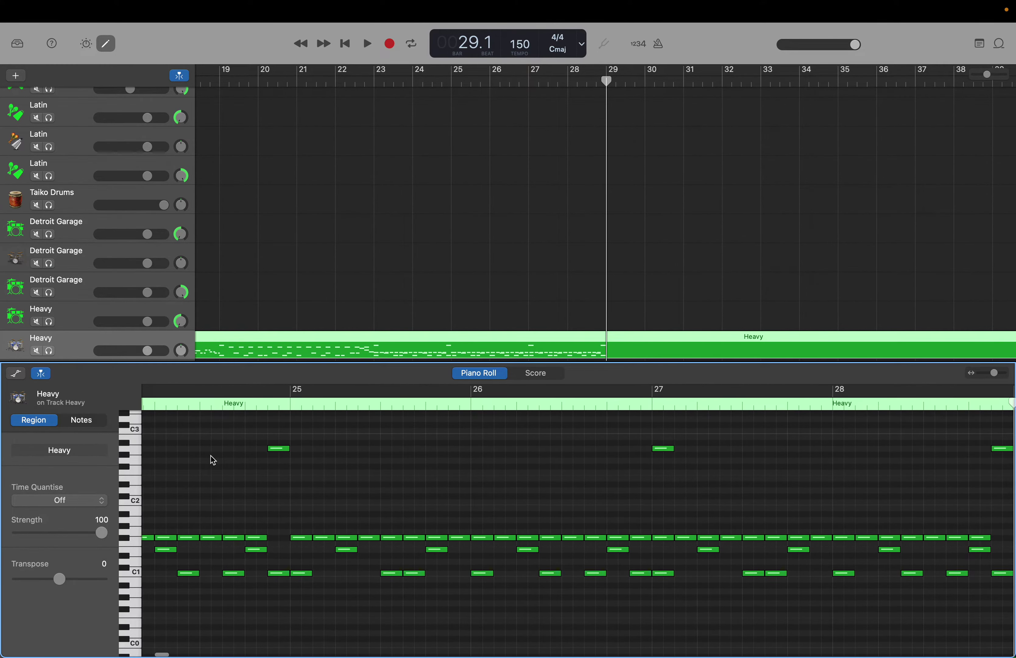
scroll(211, 456, "right", 8)
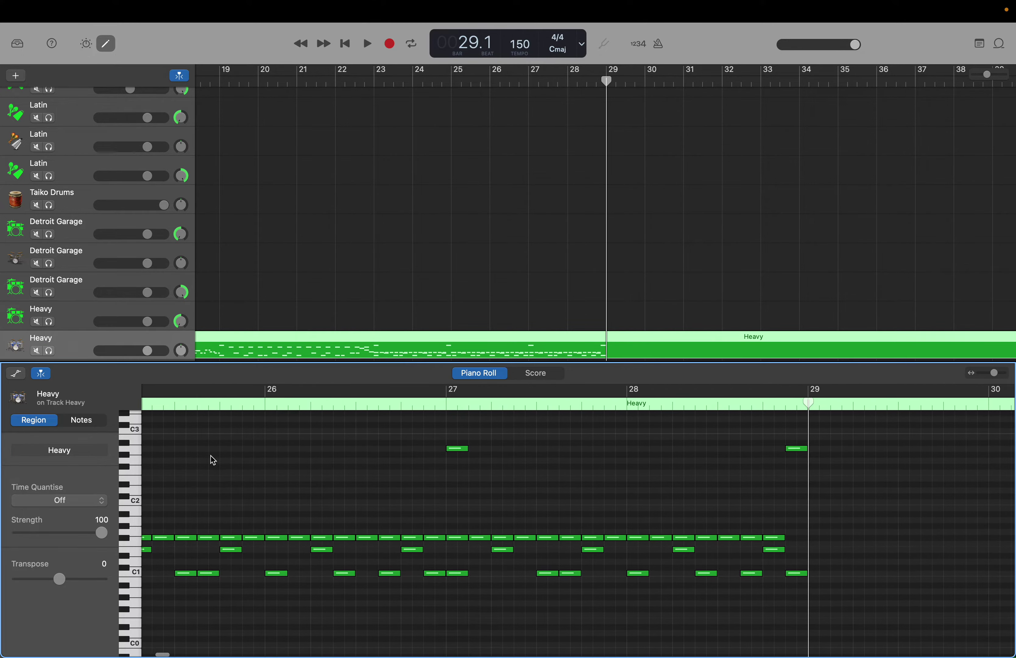
Step: Delete the pasted A2 note at the start of bar 27
left_click(309, 448)
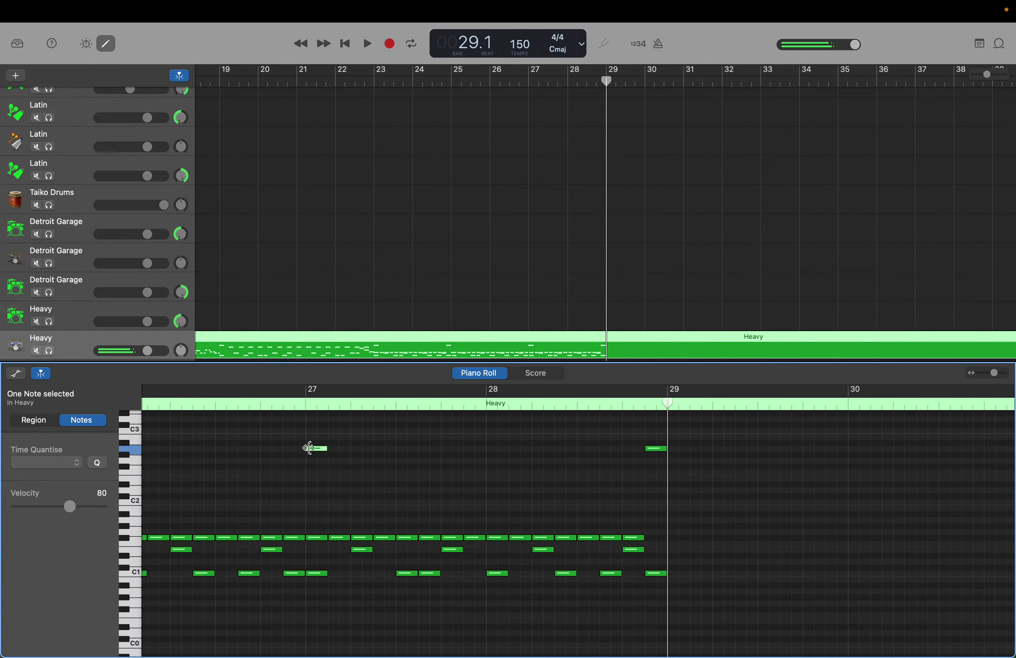
key("Delete")
scroll(295, 466, "left", 6)
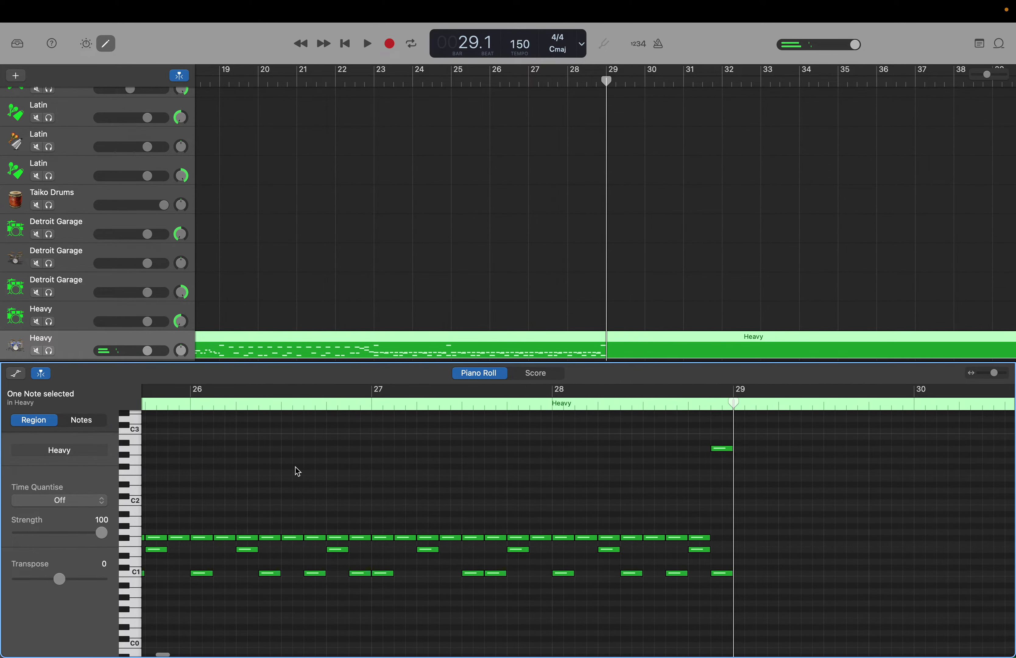
Step: Copy all the notes of bars 25 and 26 and paste them at the start of bar 29
scroll(295, 466, "left", 2)
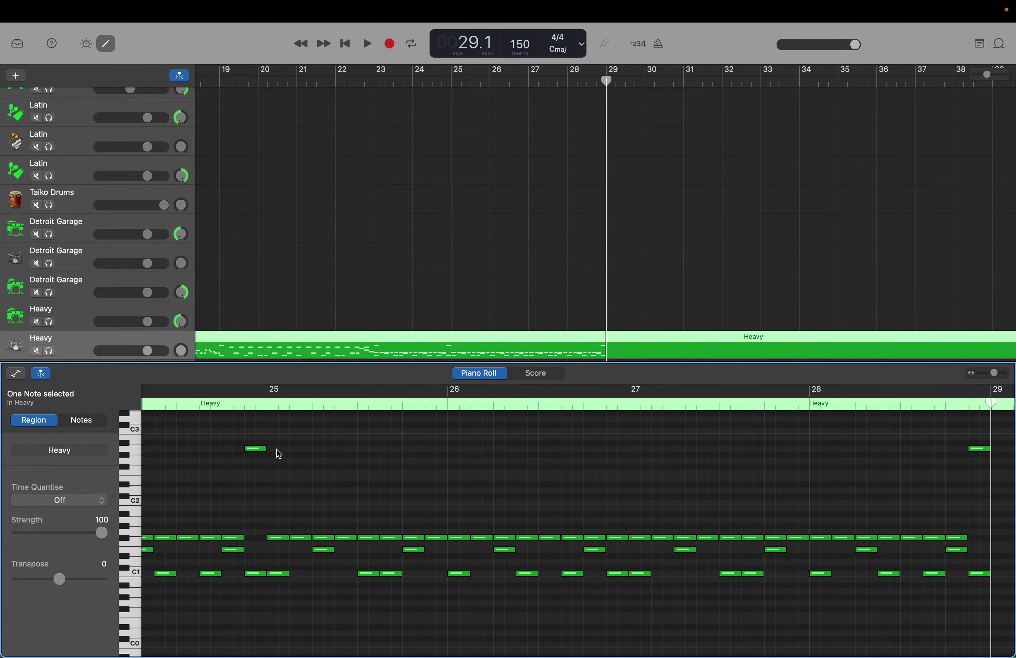
scroll(275, 443, "left", 2)
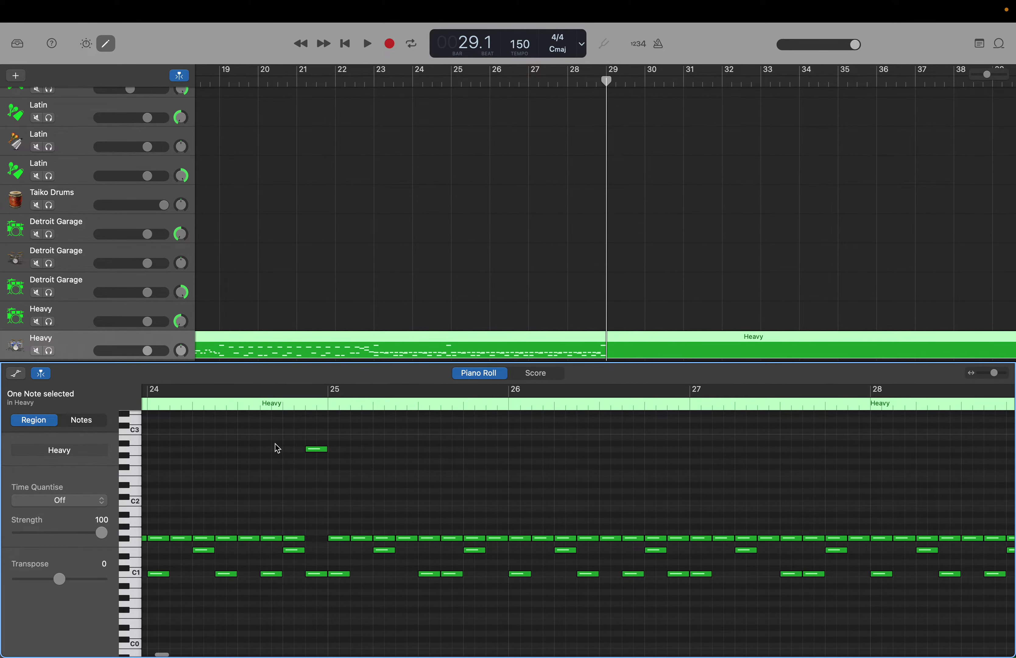
scroll(330, 488, "right", 6)
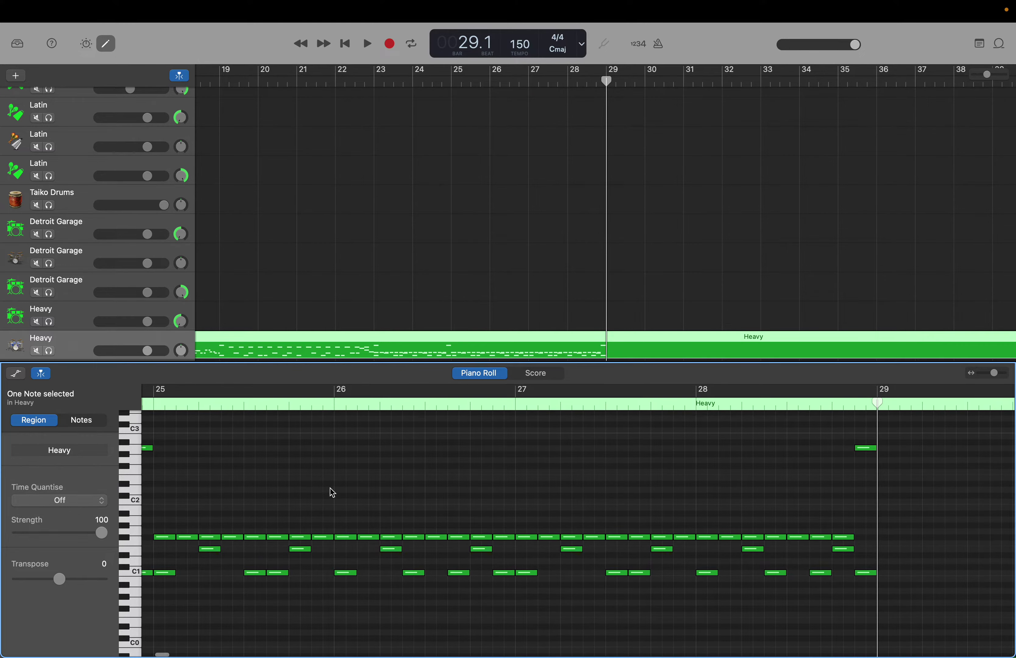
scroll(330, 488, "left", 4)
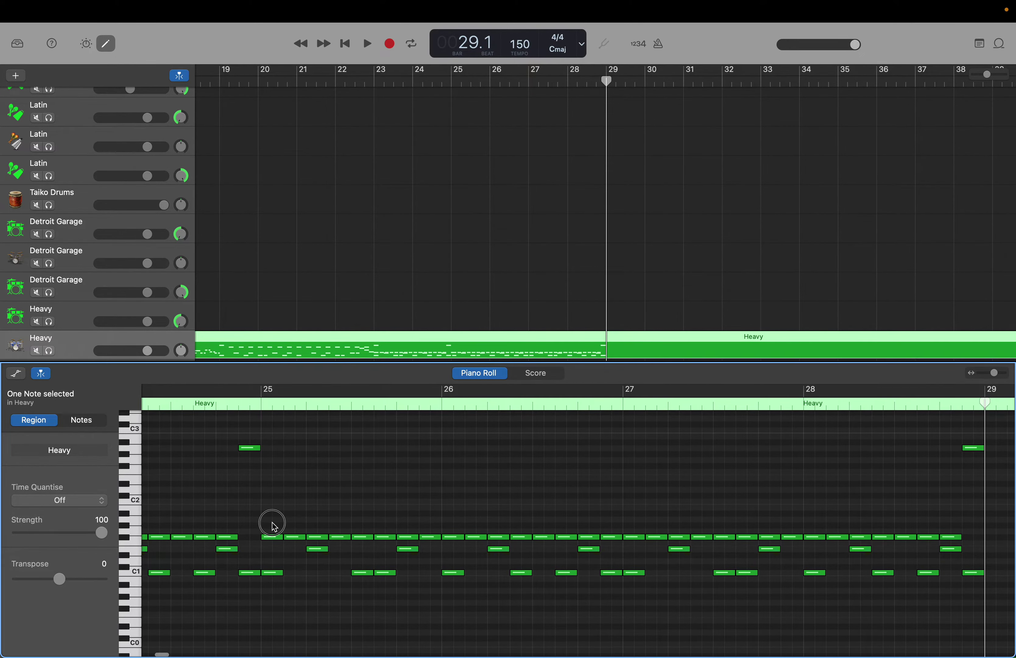
left_click_drag(272, 524, 611, 603)
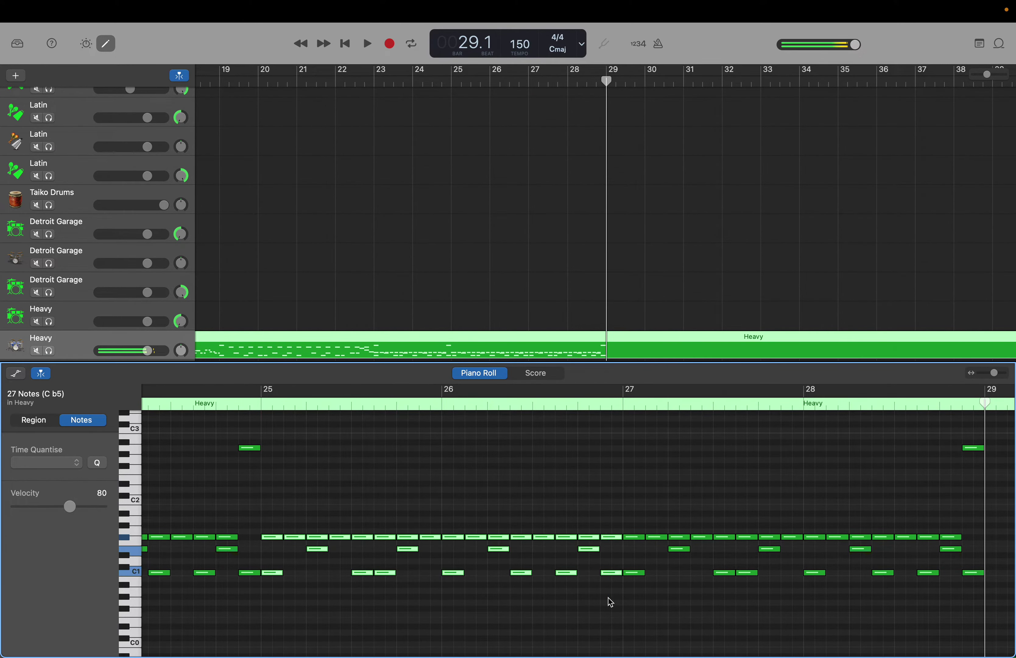
scroll(608, 598, "up", 1)
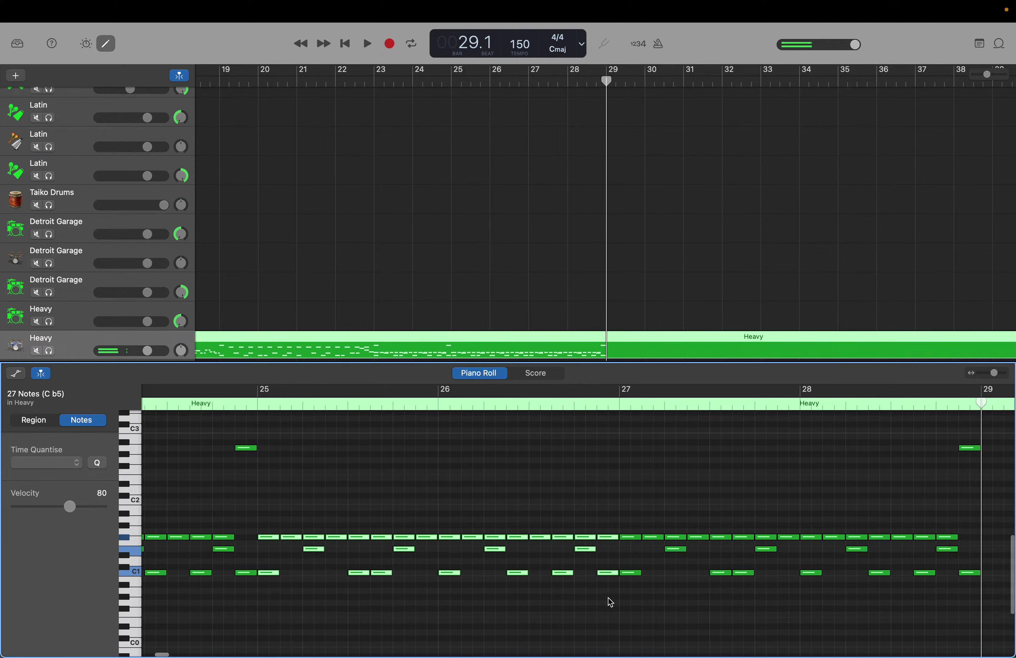
scroll(608, 597, "right", 2)
left_click(608, 598)
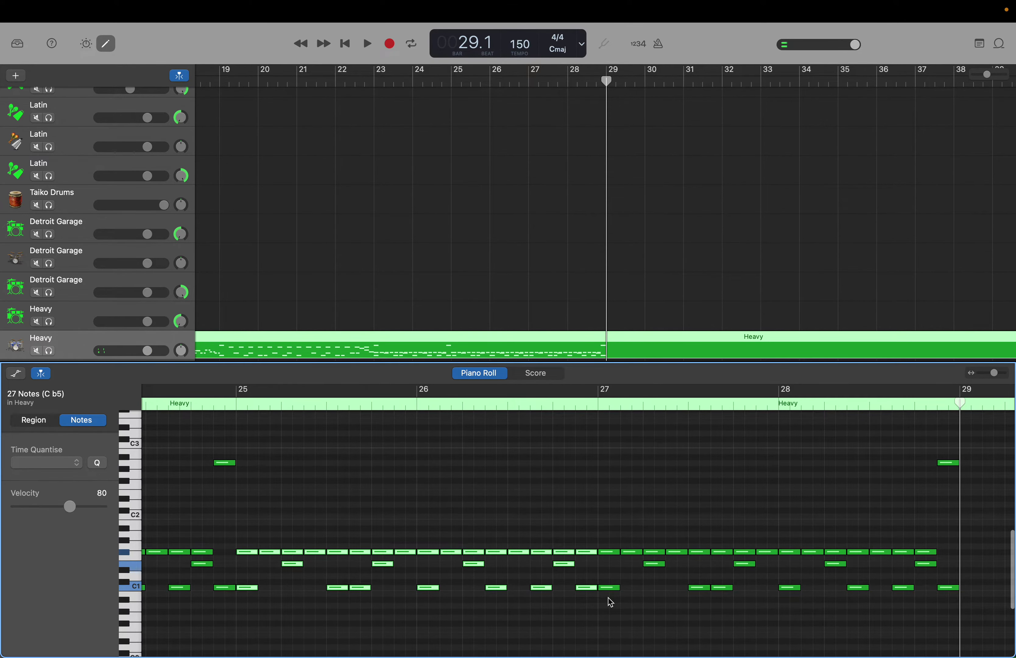
scroll(608, 597, "right", 10)
scroll(608, 597, "right", 4)
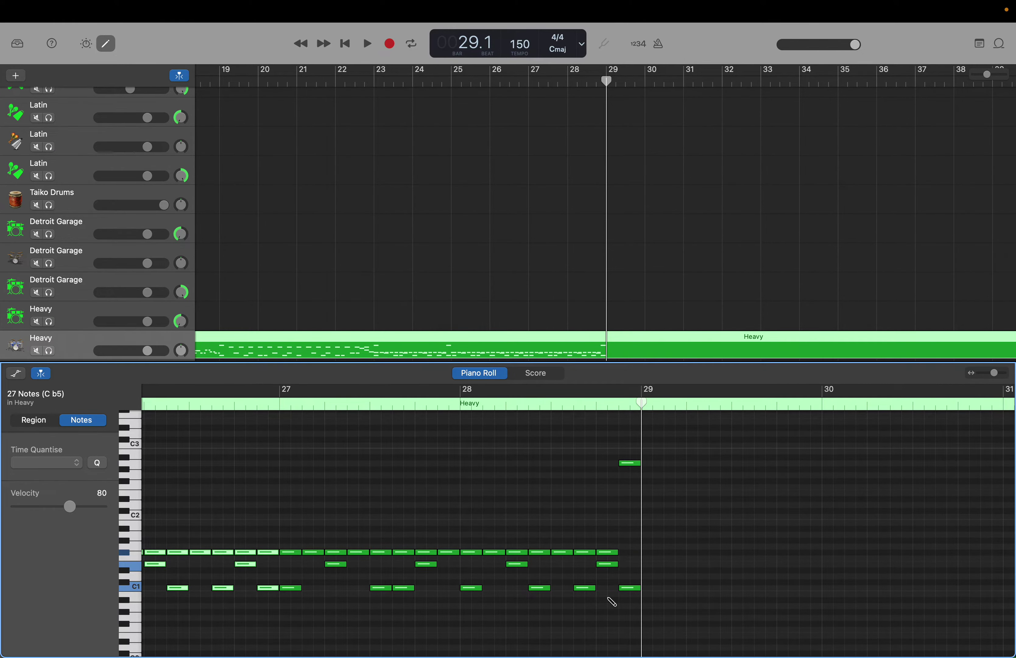
key("super+a")
key("period")
key("period")
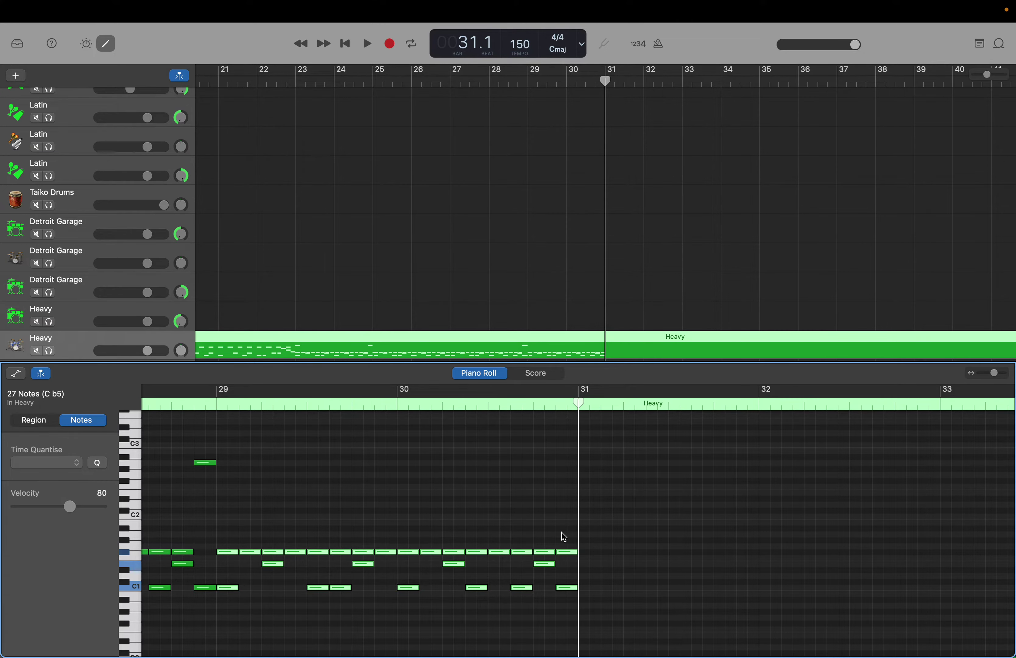
Step: Play back the Heavy track up to the end of the new beat at bar 31
key("space")
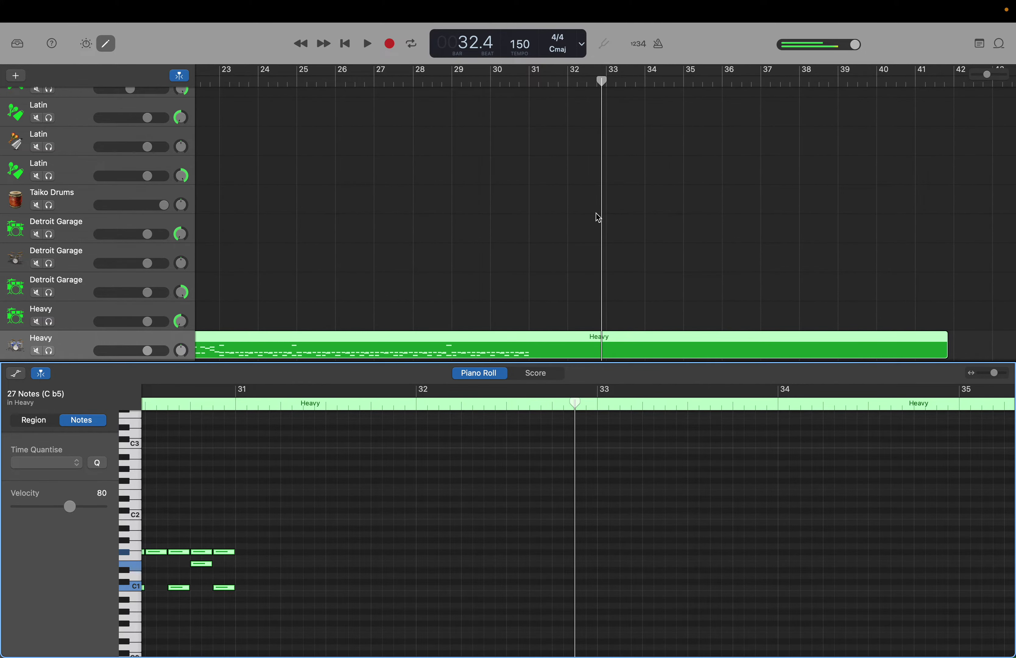
key("Return")
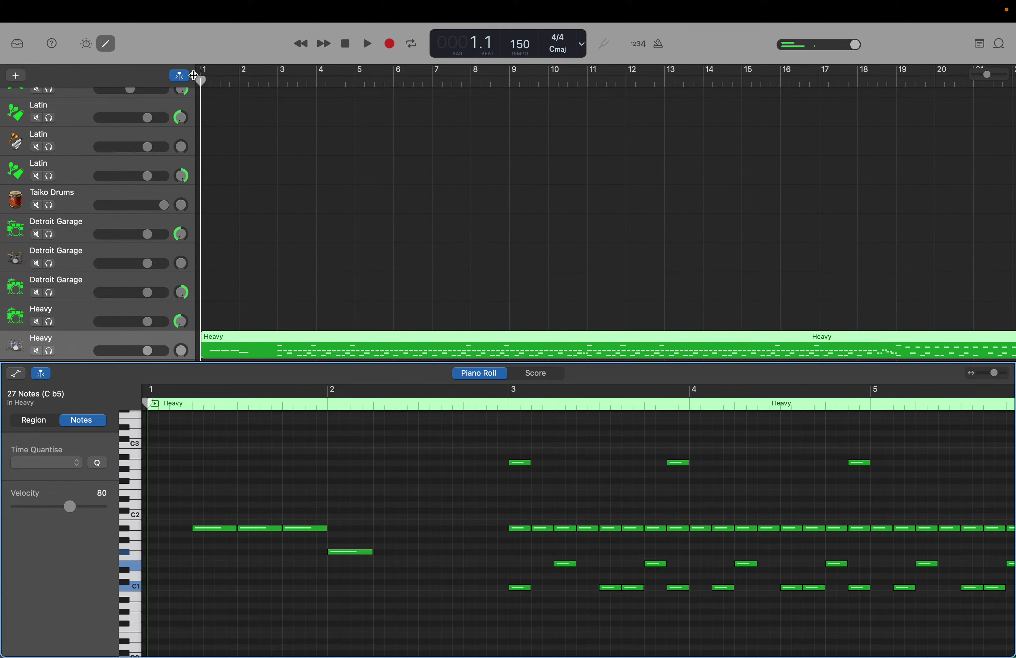
left_click_drag(193, 75, 935, 334)
key("space")
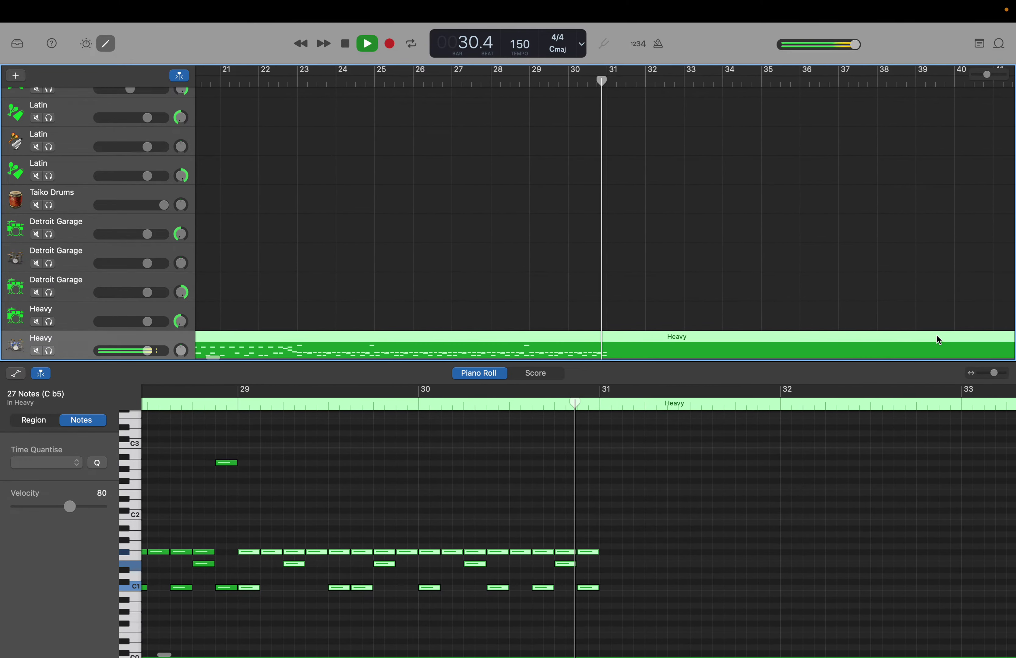
key("space")
Step: Copy all the notes from bar 23 through bar 30 and paste them at the start of bar 31
scroll(937, 336, "left", 10)
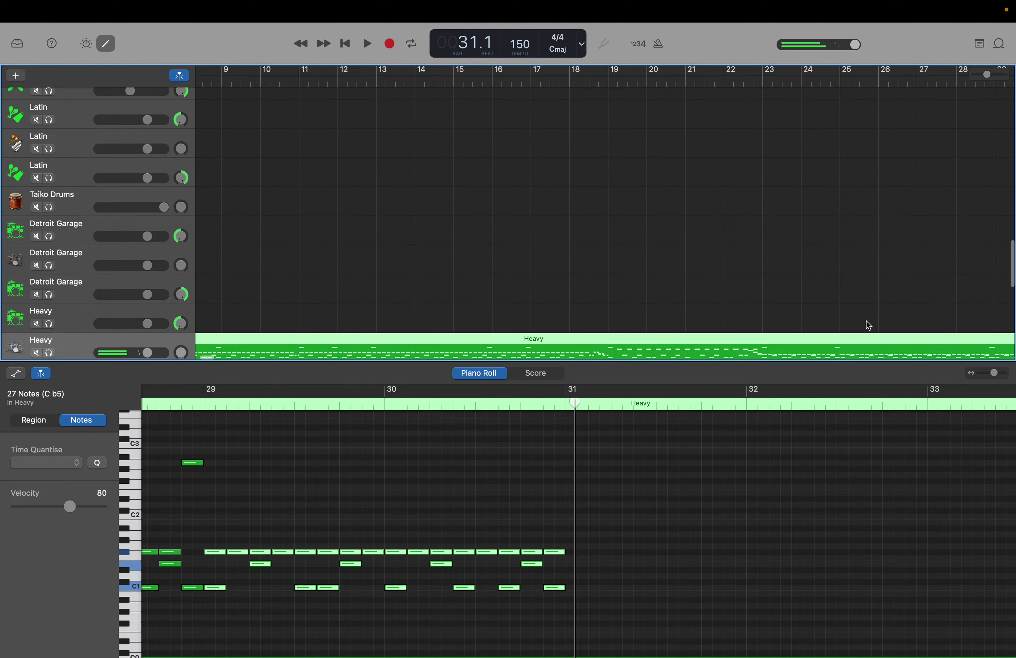
scroll(347, 231, "right", 10)
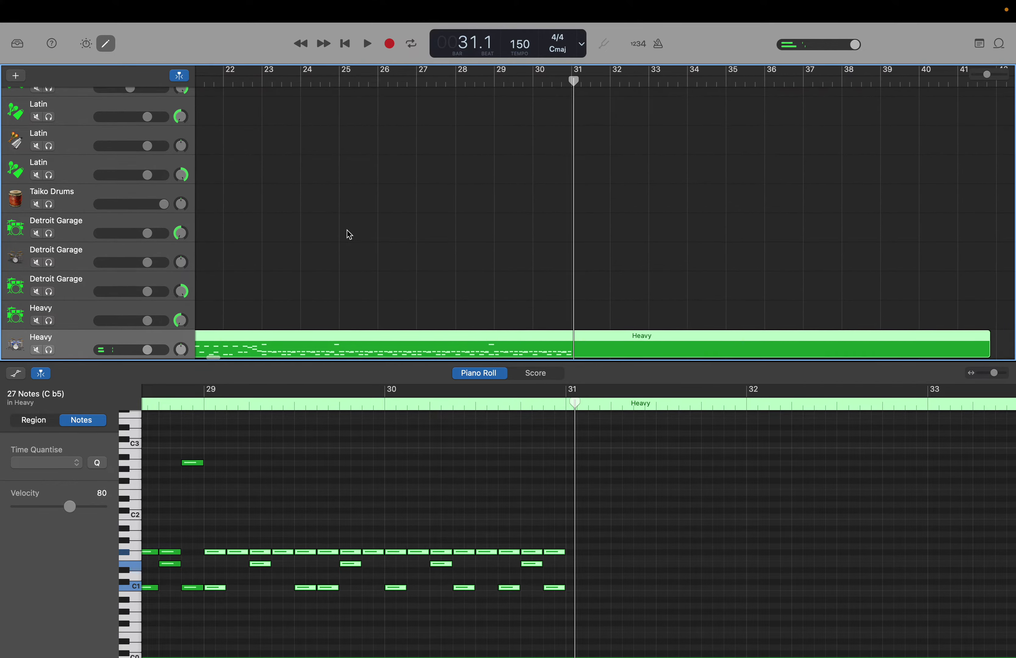
scroll(431, 444, "left", 10)
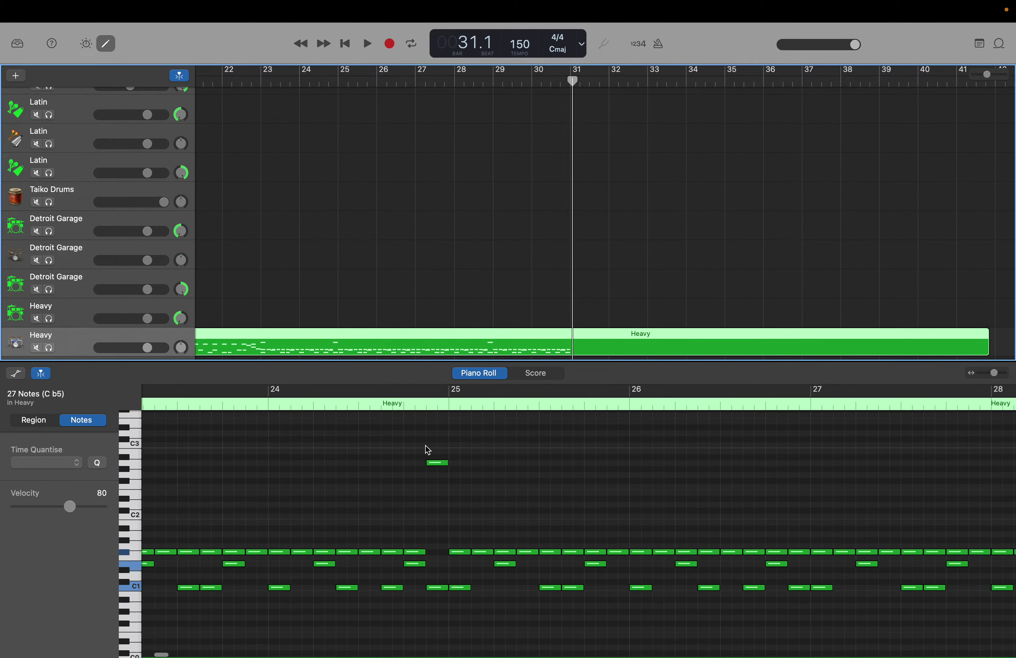
scroll(426, 445, "left", 5)
left_click(417, 455)
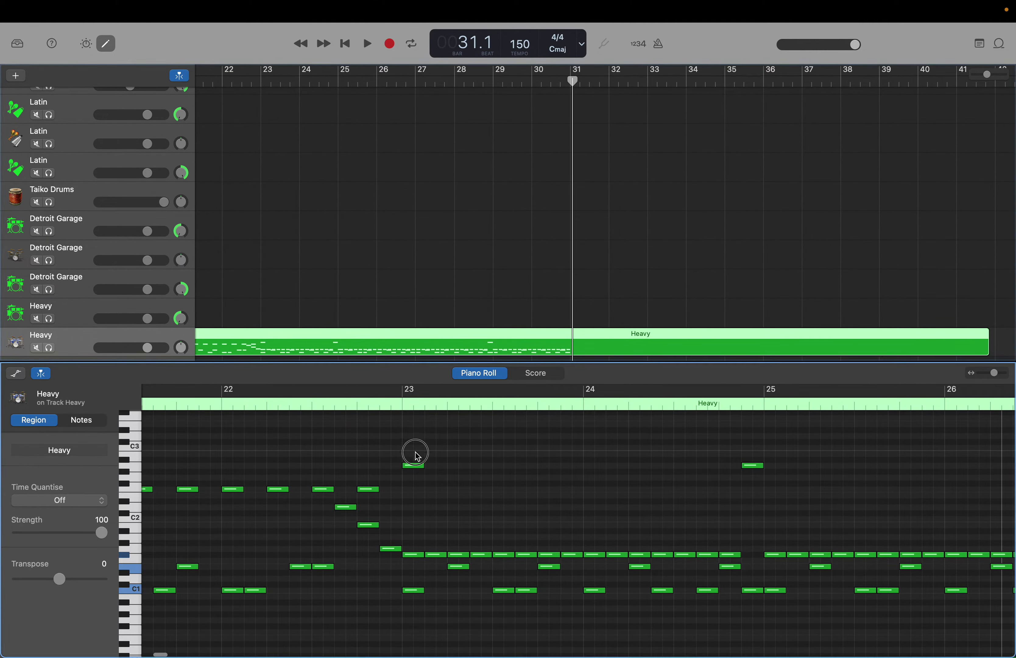
left_click_drag(417, 454, 1010, 623)
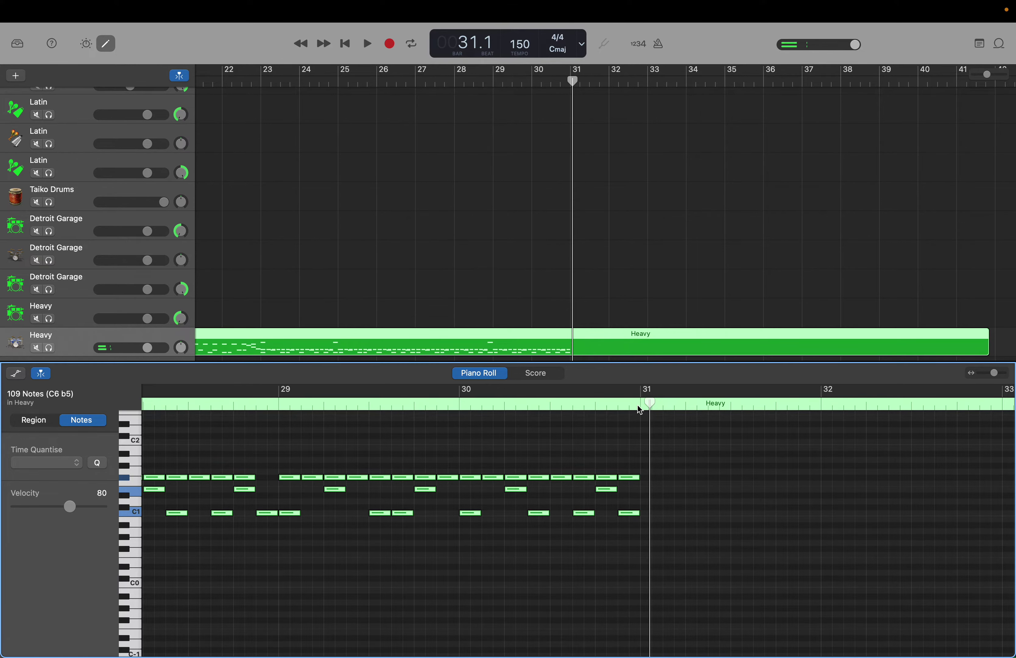
left_click_drag(645, 402, 640, 402)
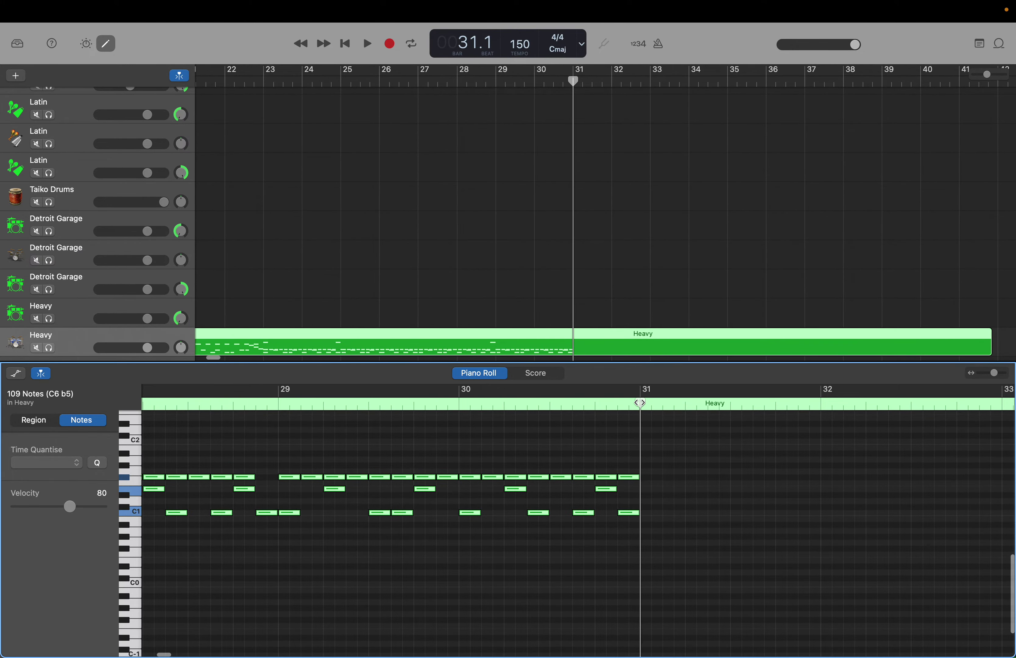
key("super+v")
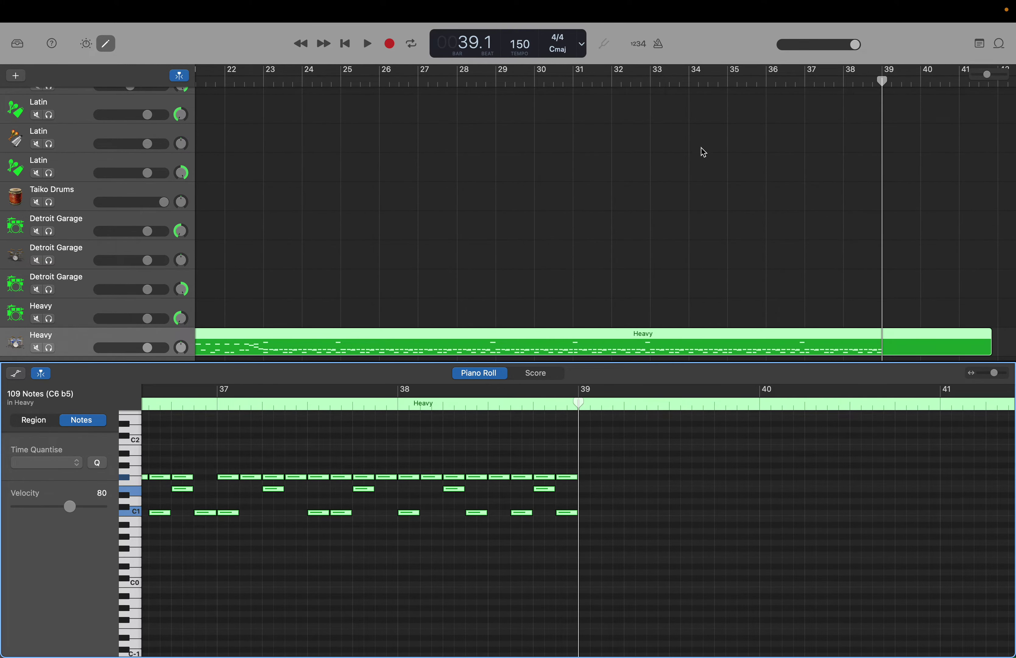
Step: Play back the pasted section of the Heavy track from bar 31 to bar 39
left_click_drag(883, 79, 574, 85)
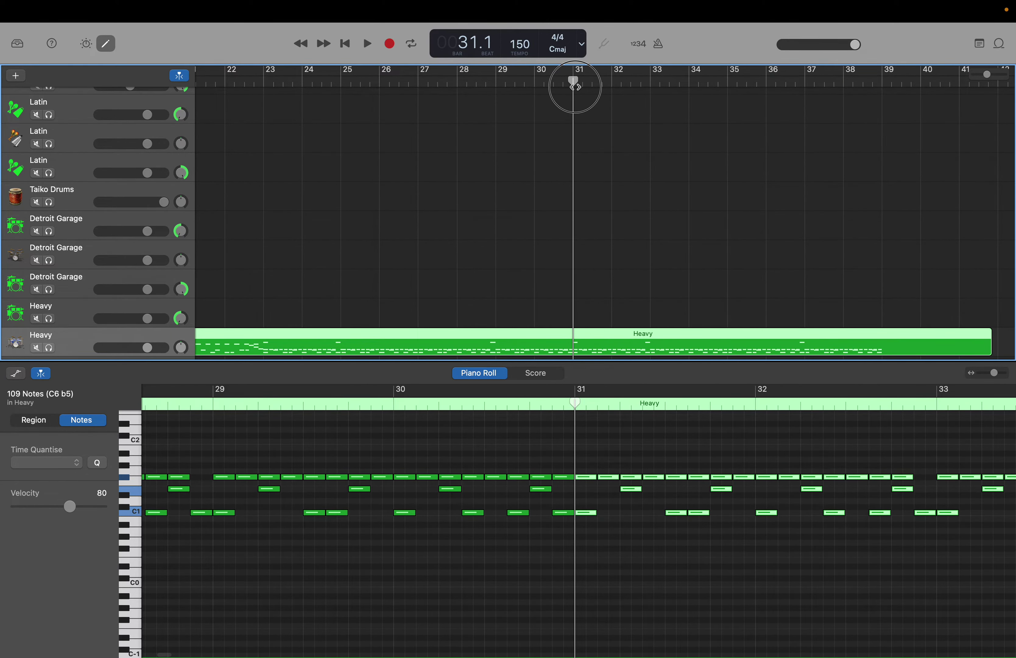
key("space")
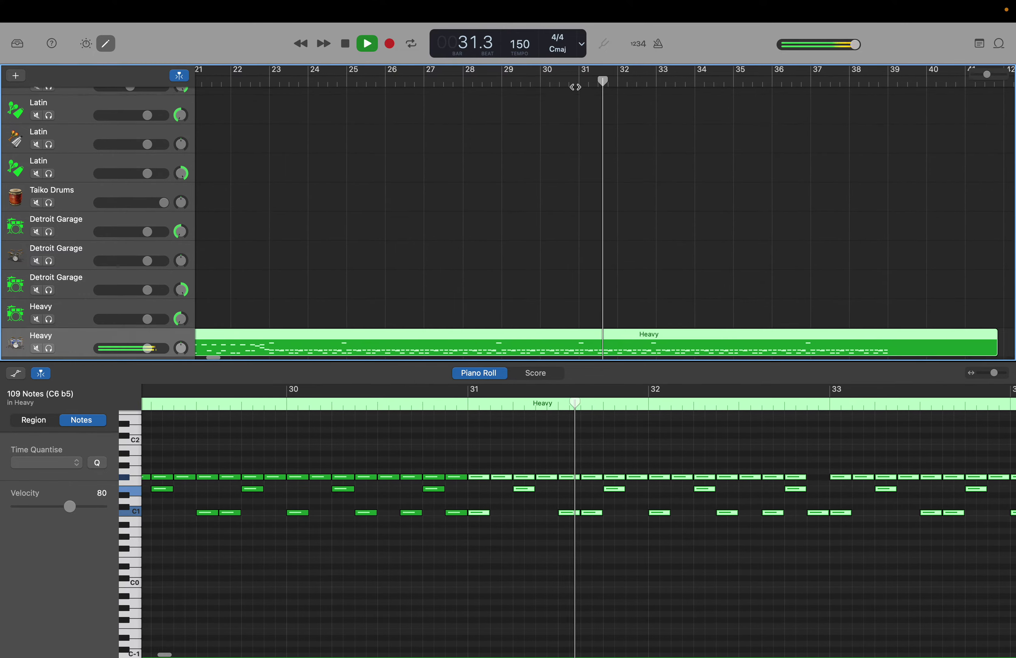
scroll(525, 107, "up", 3)
mouse_move(474, 4)
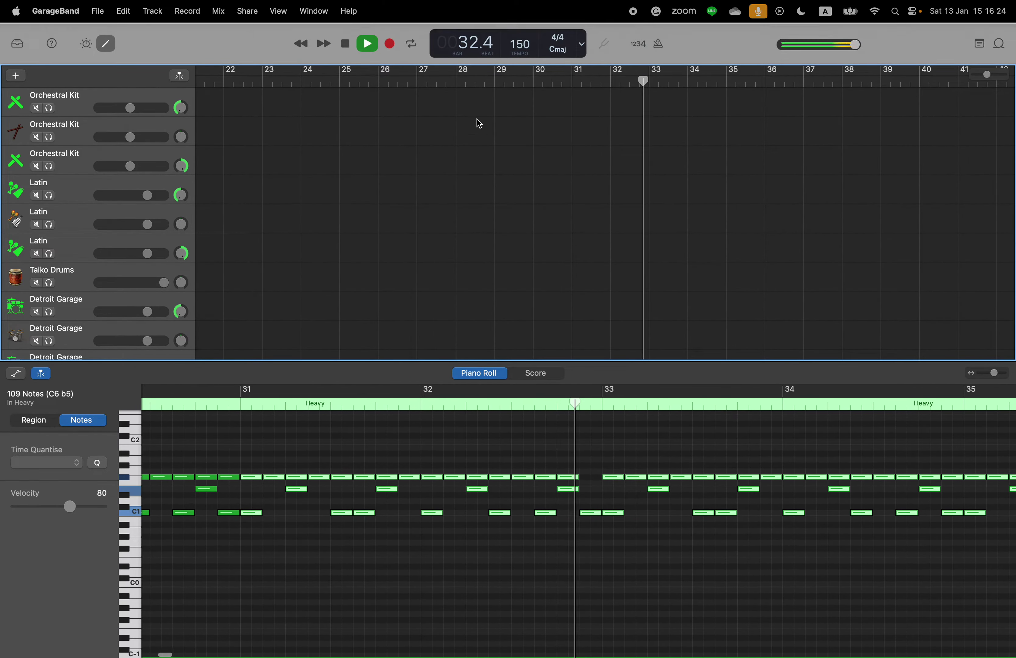
scroll(479, 455, "up", 5)
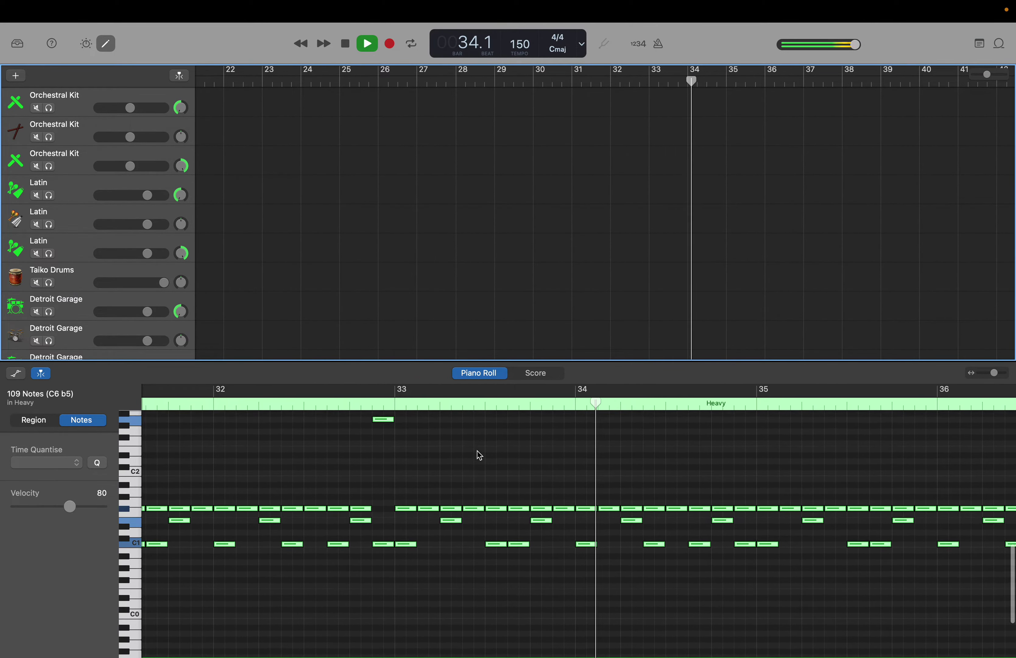
scroll(479, 455, "right", 3)
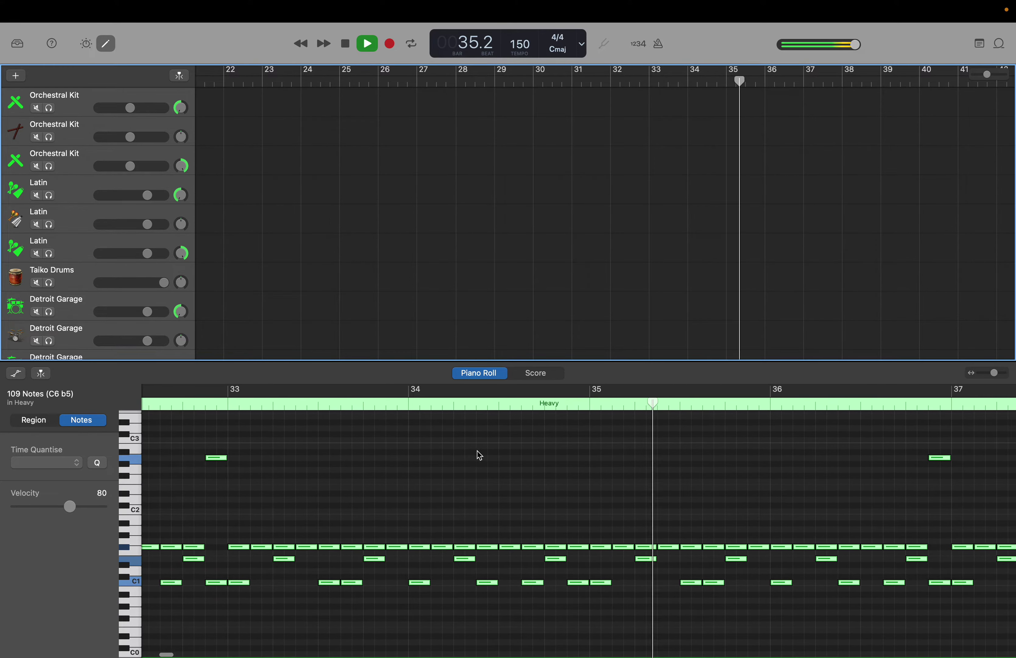
scroll(479, 455, "right", 6)
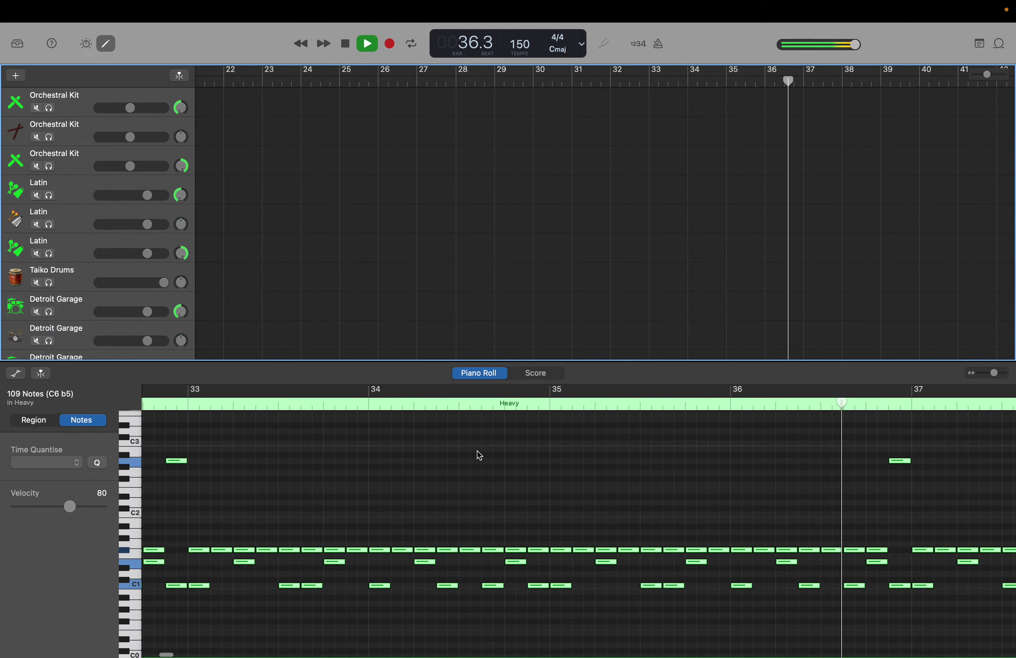
scroll(480, 455, "right", 15)
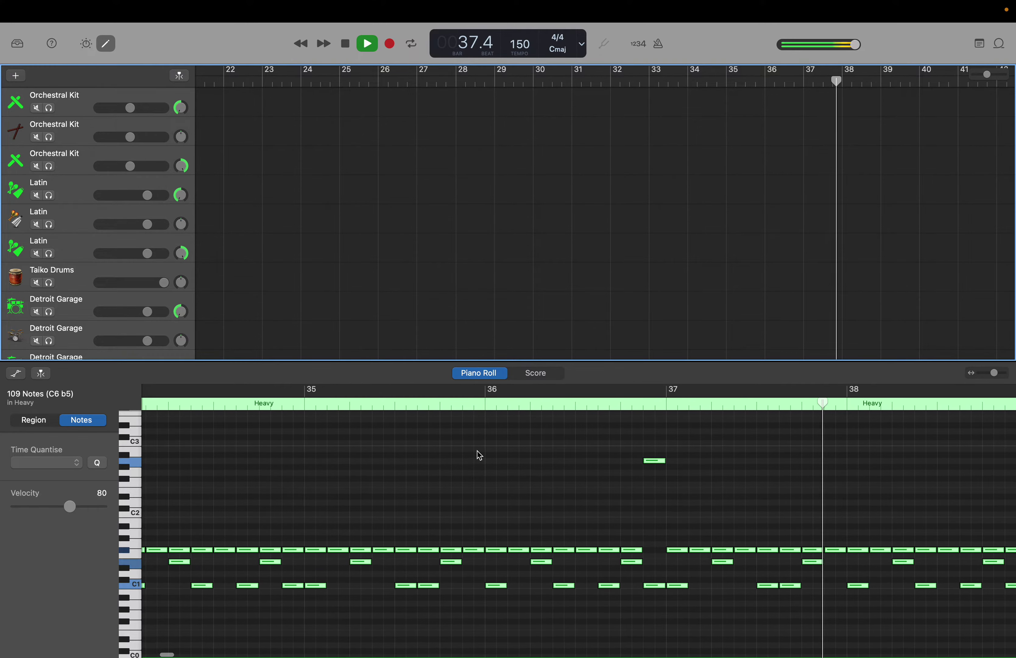
key("space")
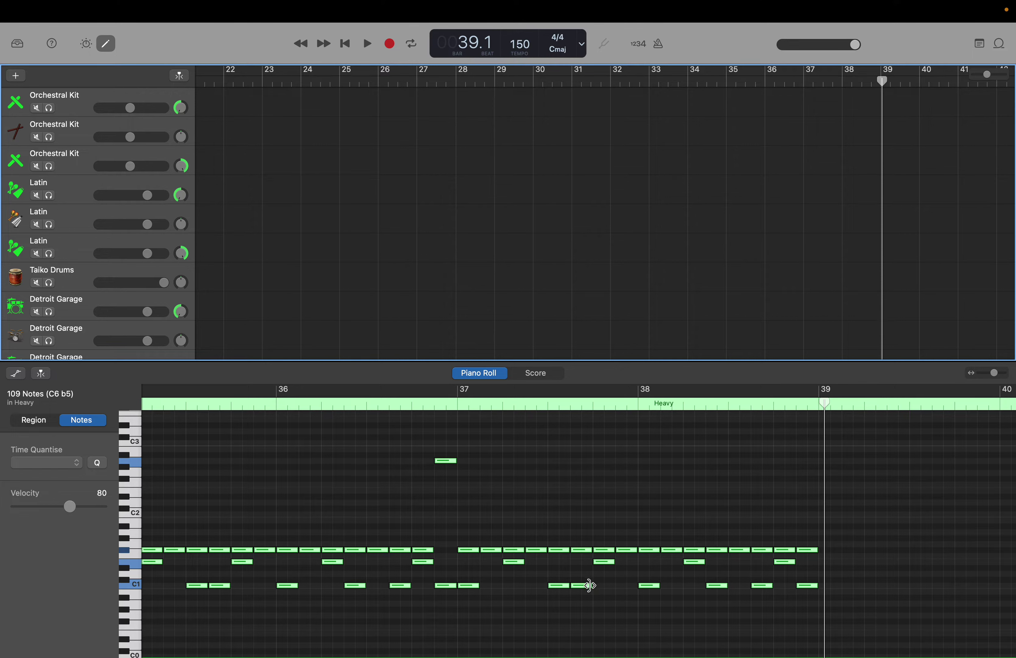
Step: Replace the F#1 note on the seventh eighth of bar 37 with an A2 note
left_click(590, 586)
left_click_drag(591, 589, 600, 467)
left_click(588, 586)
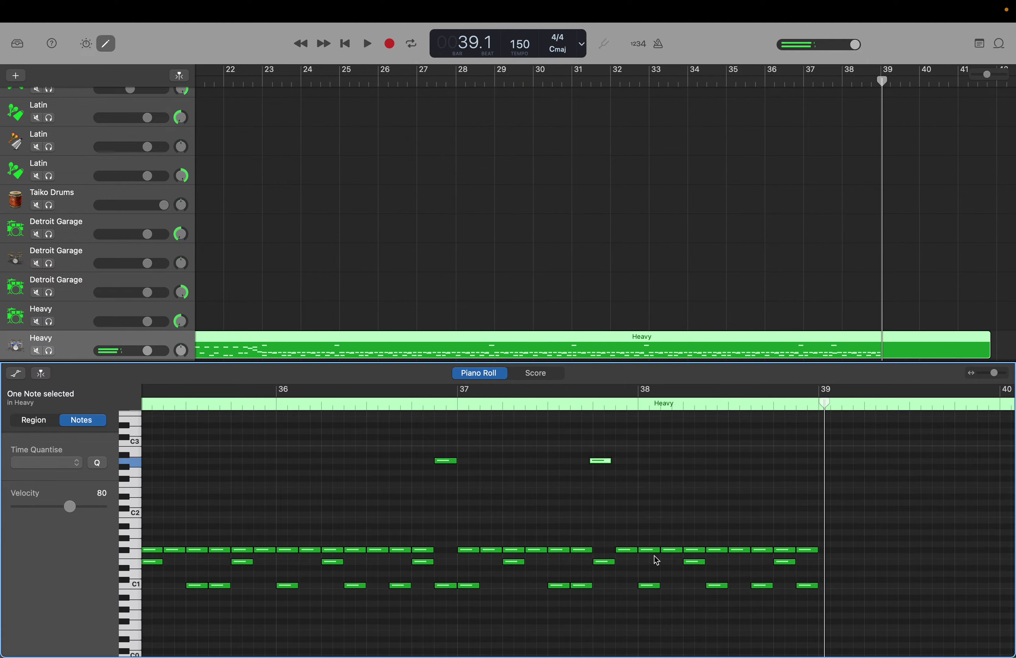
Step: Move the C1 note at the start of bar 38 to bar 37's last eighth and add a C1 note on bar 38's second eighth
left_click_drag(652, 555, 643, 587)
left_click(626, 589)
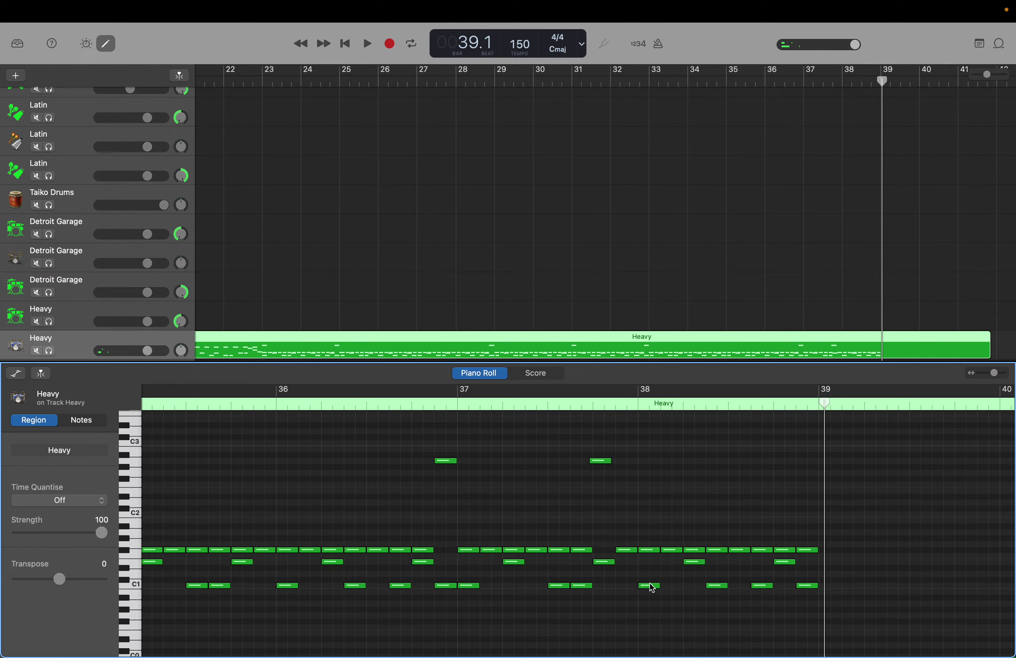
mouse_move(652, 589)
left_click_drag(652, 589, 629, 588)
right_click(663, 588)
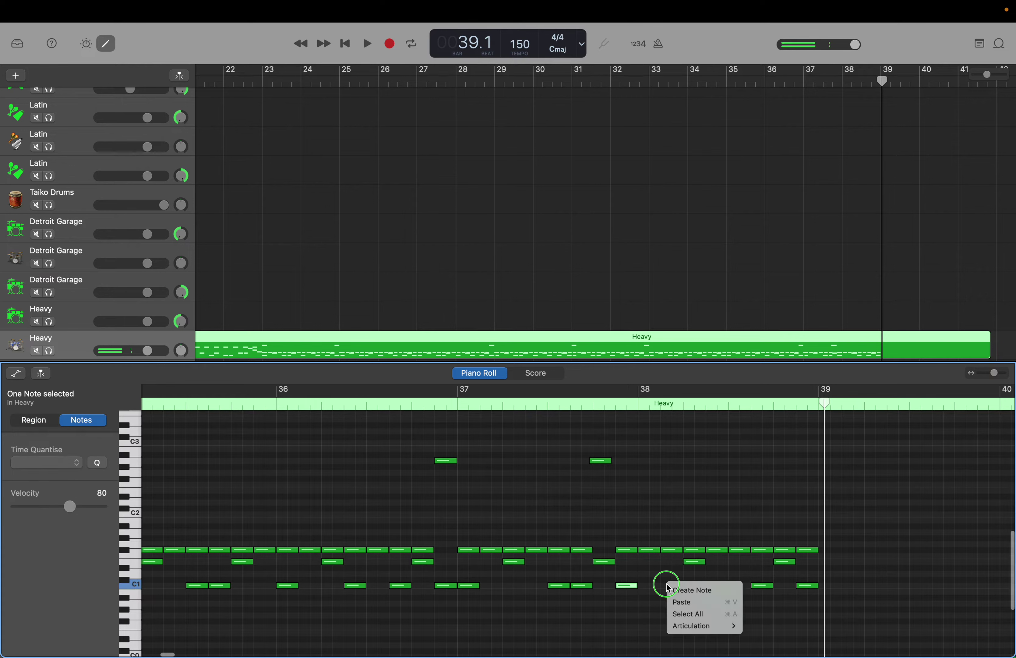
left_click(709, 589)
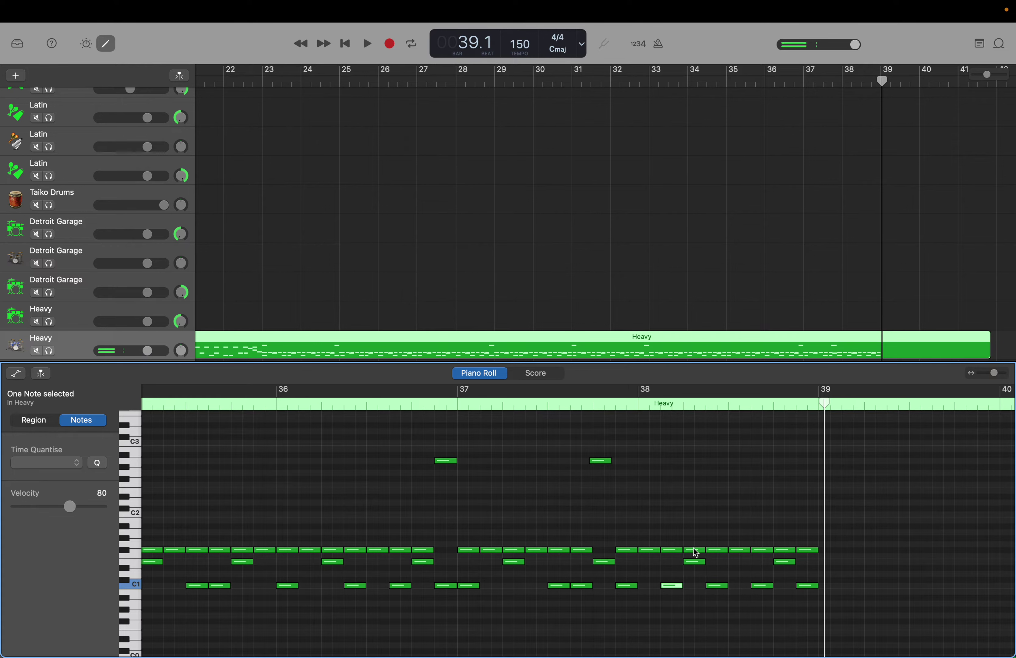
Step: Add E1 notes on the first and fifth eighths of bar 38
right_click(646, 565)
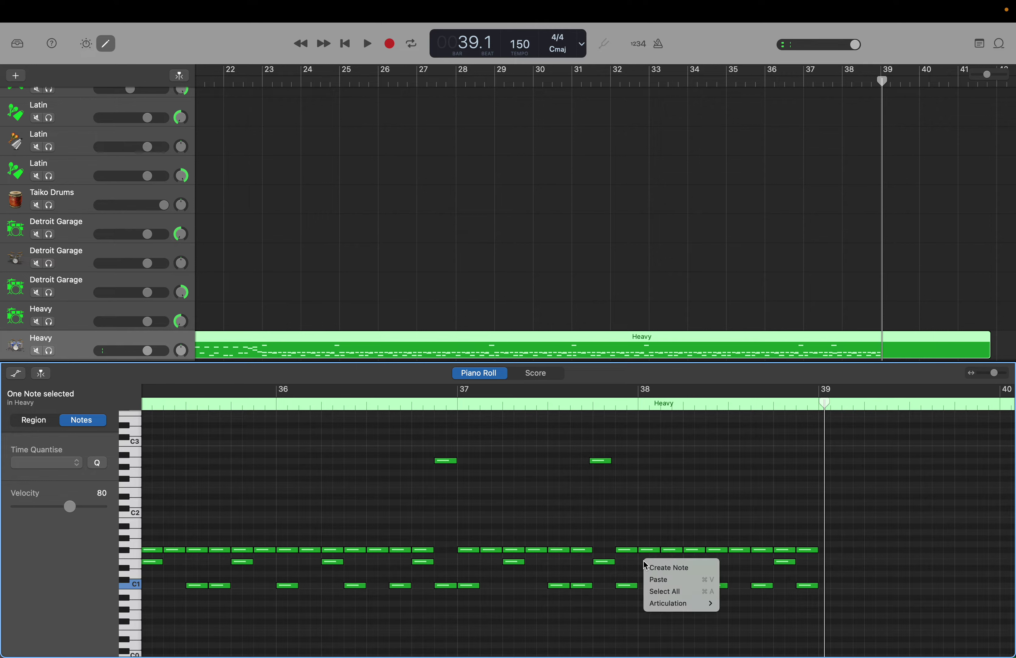
left_click(701, 568)
right_click(736, 565)
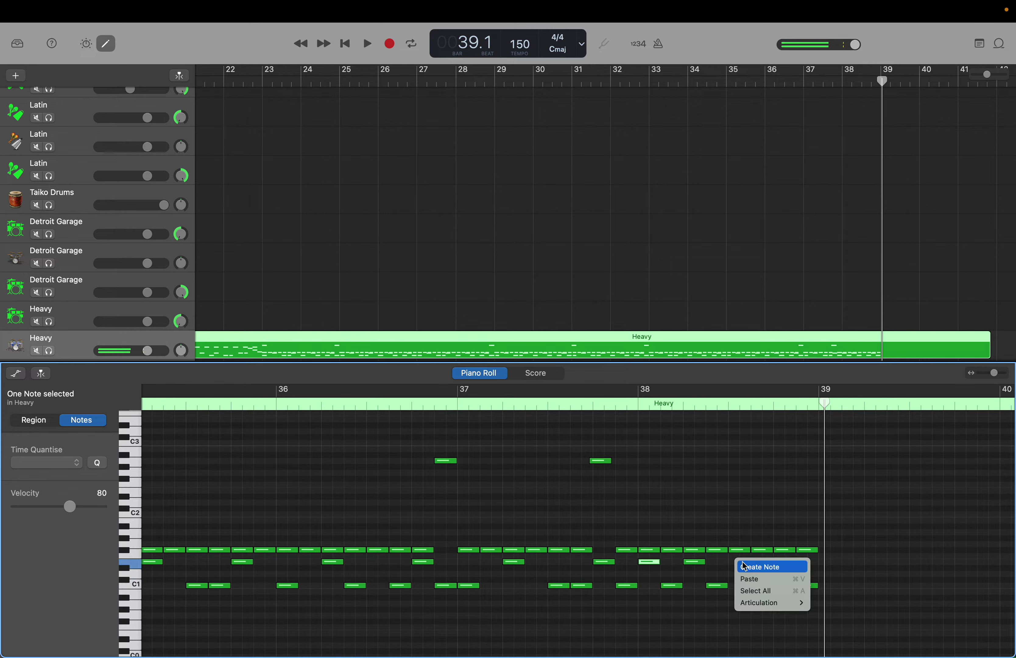
left_click(752, 568)
Step: Move the F#1 notes on the first, third, fifth and seventh eighths of bar 38 up to A2
left_click_drag(656, 551, 654, 467)
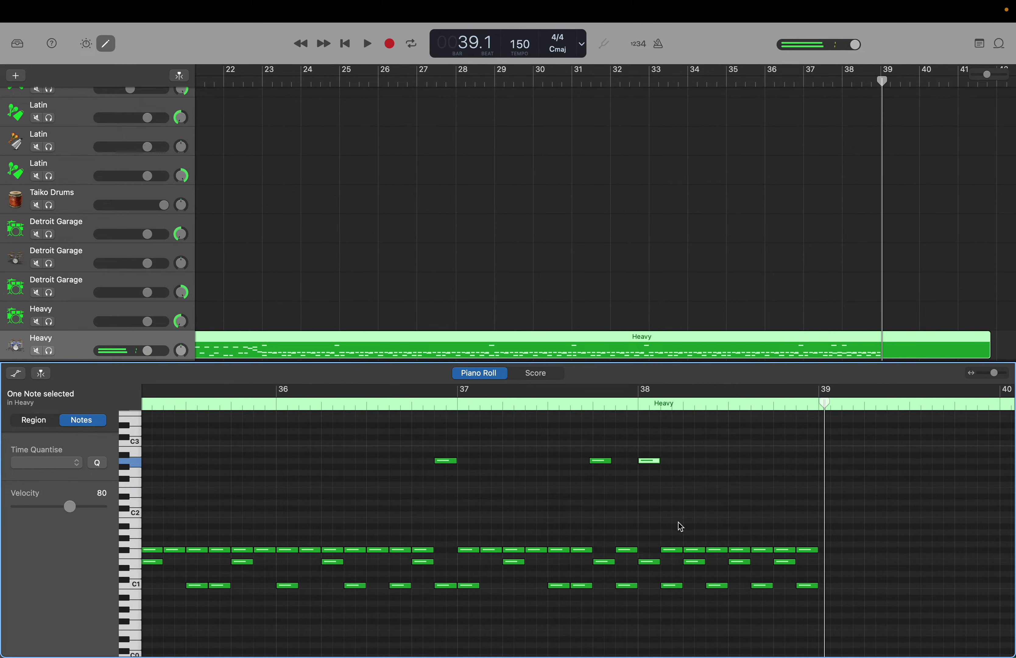
left_click_drag(696, 552, 695, 467)
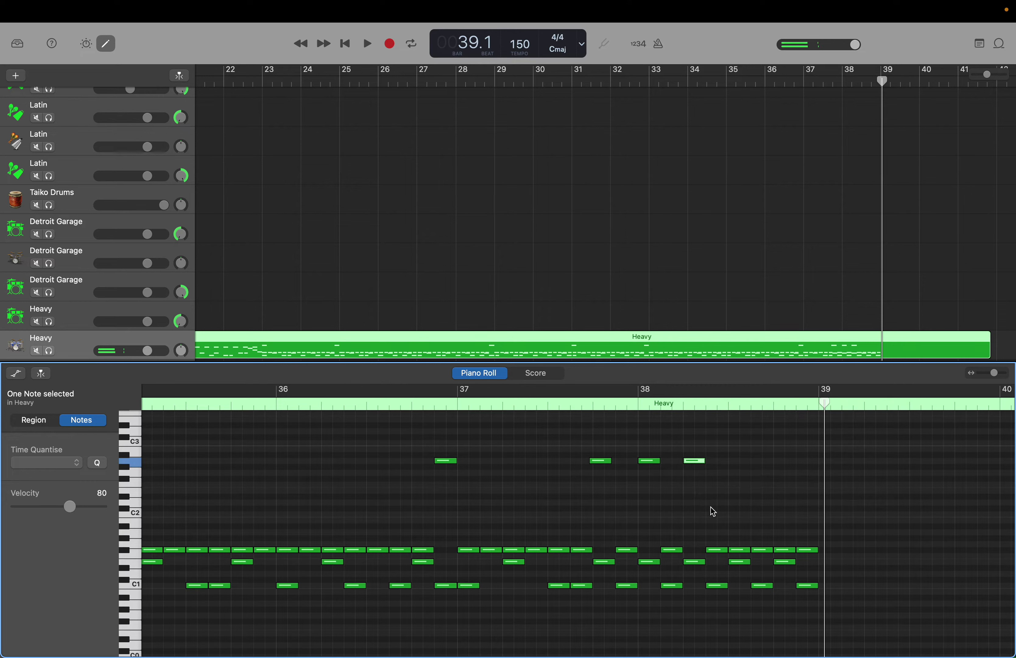
left_click_drag(743, 553, 740, 461)
left_click_drag(783, 555, 782, 469)
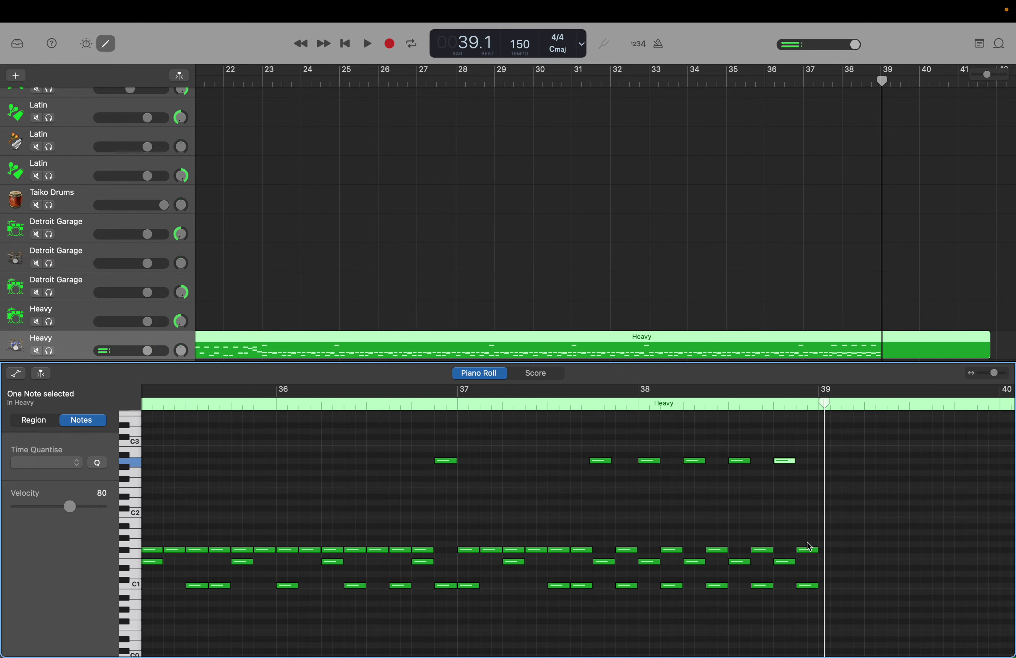
Step: Delete all the notes on the last three eighths of bar 38
left_click_drag(808, 537, 814, 608)
key("Delete")
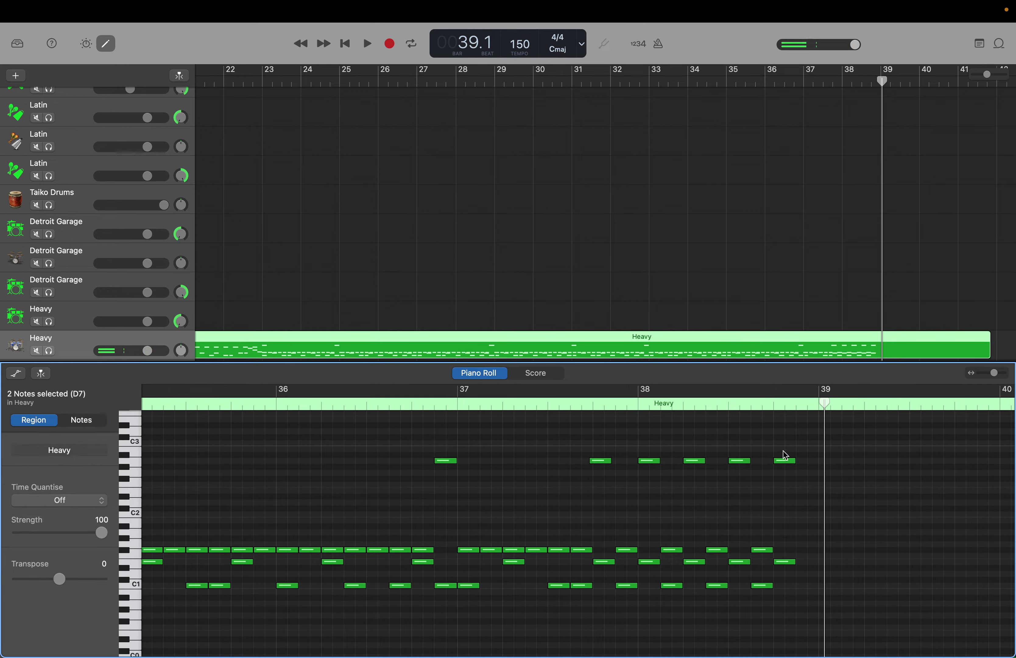
left_click_drag(784, 454, 765, 598)
key("Delete")
key("Delete")
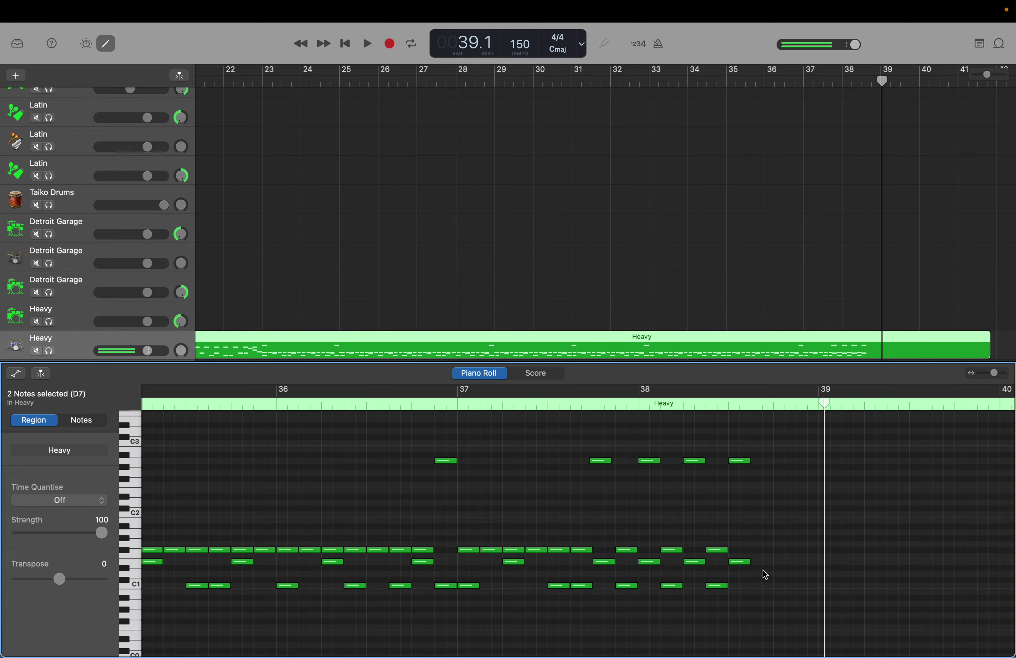
Step: Fill bar 38 from its sixth eighth to its end with six consecutive sixteenth-length E1 notes
right_click(758, 567)
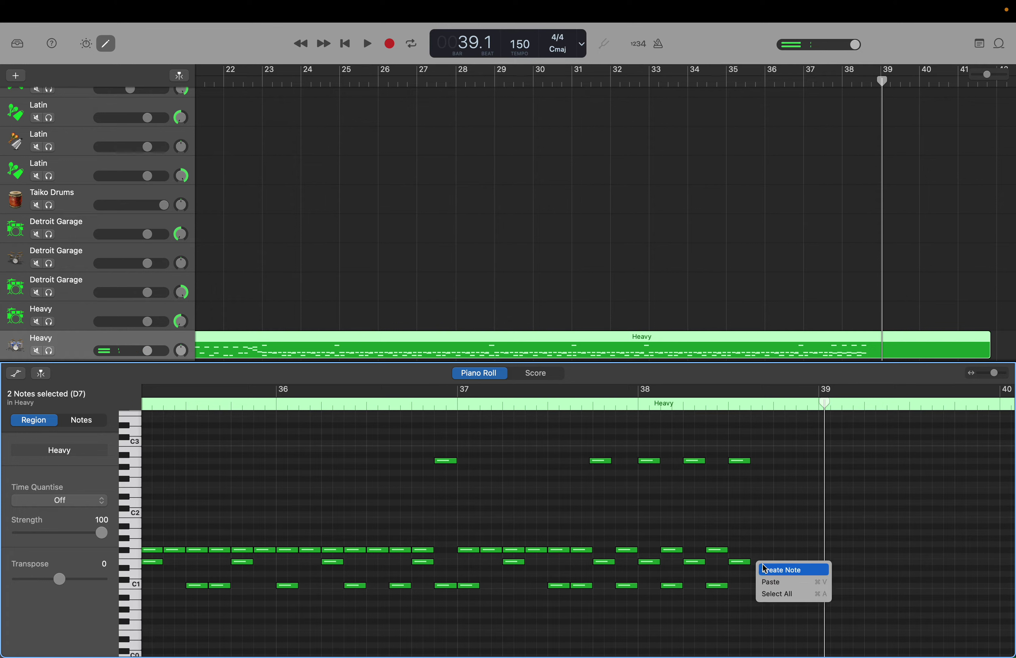
left_click(765, 570)
left_click_drag(769, 562, 762, 562)
right_click(767, 565)
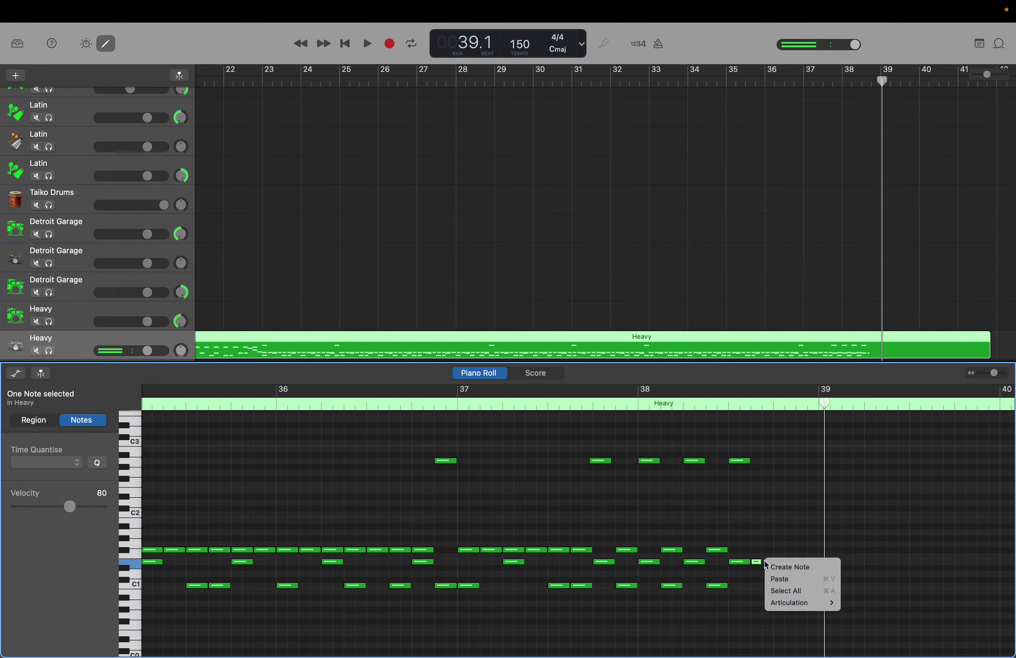
left_click(772, 564)
right_click(779, 565)
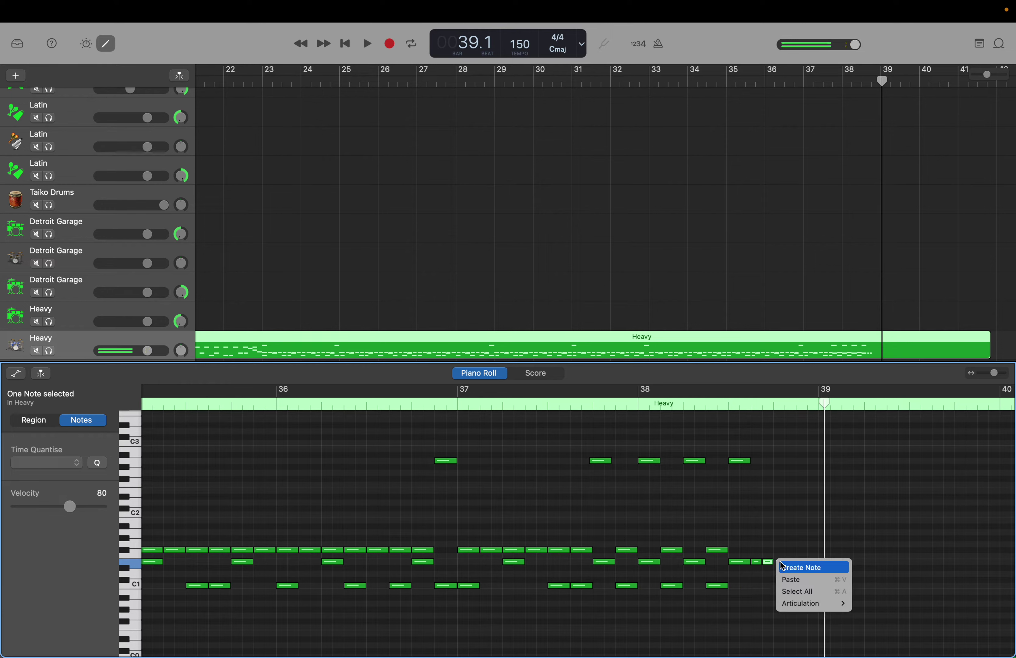
left_click(782, 567)
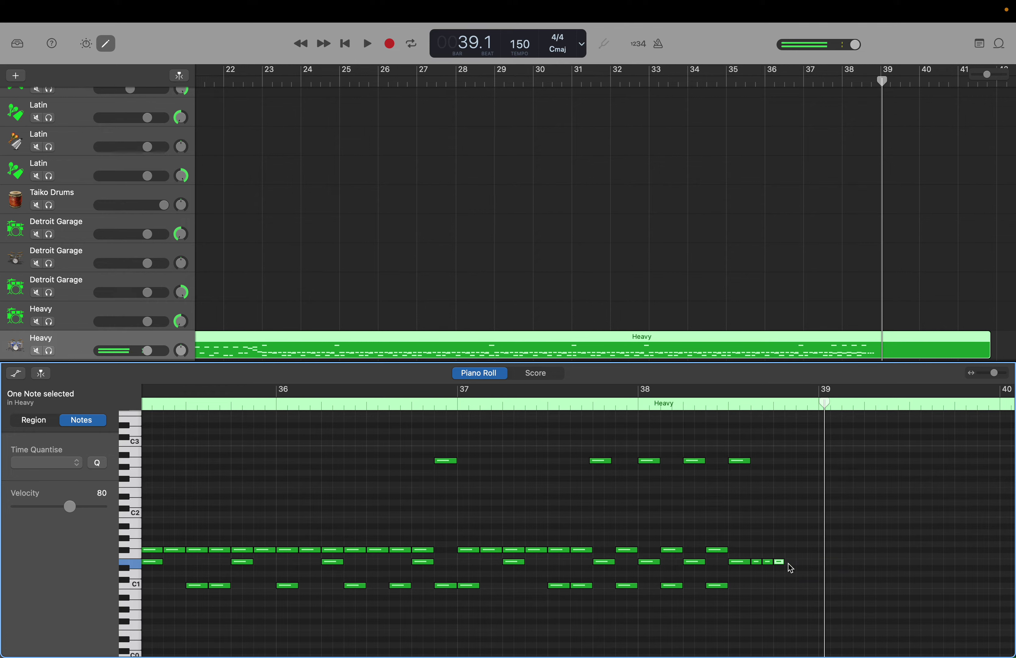
right_click(790, 567)
left_click(795, 569)
right_click(800, 563)
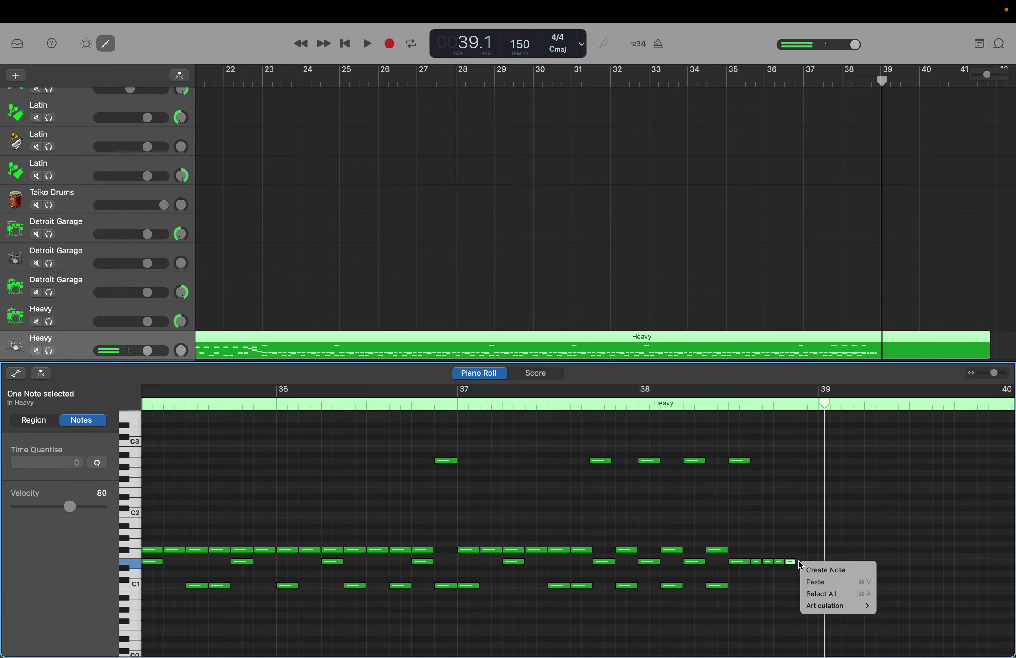
left_click(803, 567)
right_click(811, 563)
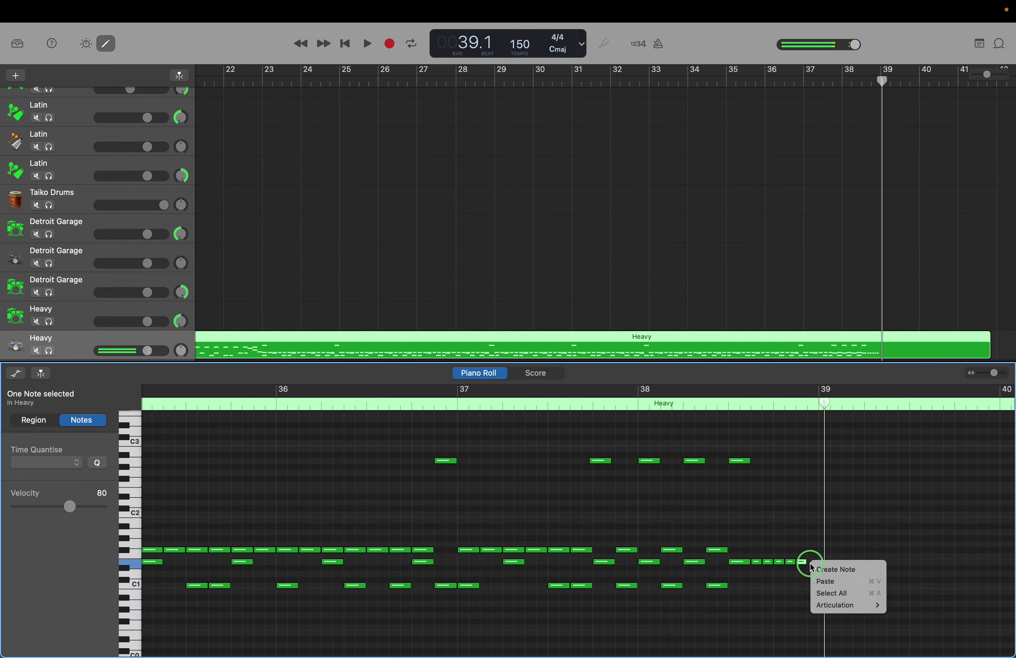
left_click(815, 567)
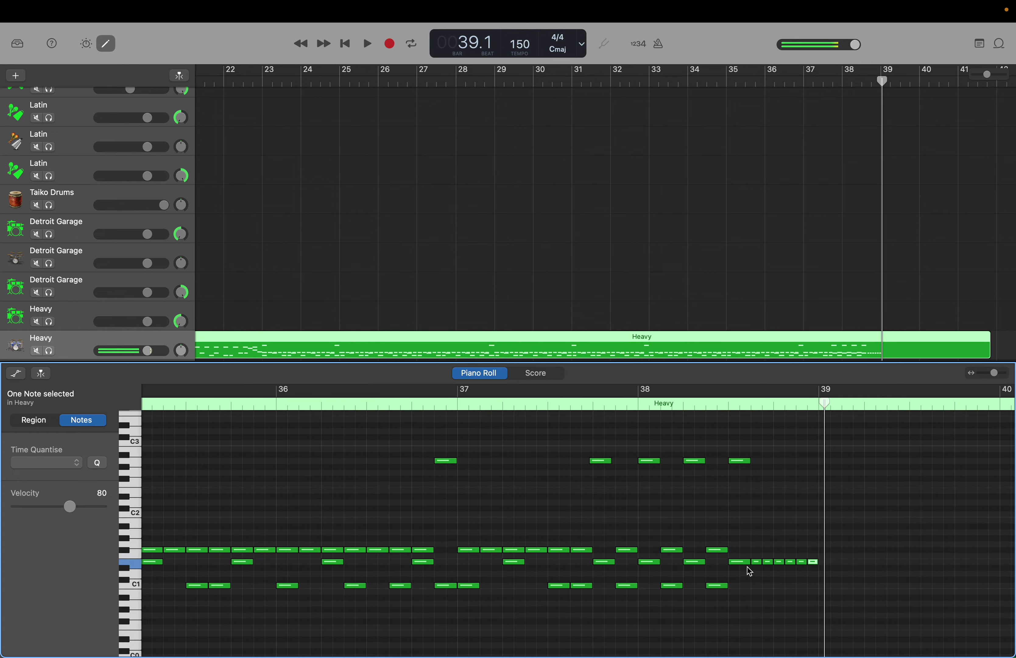
mouse_move(748, 563)
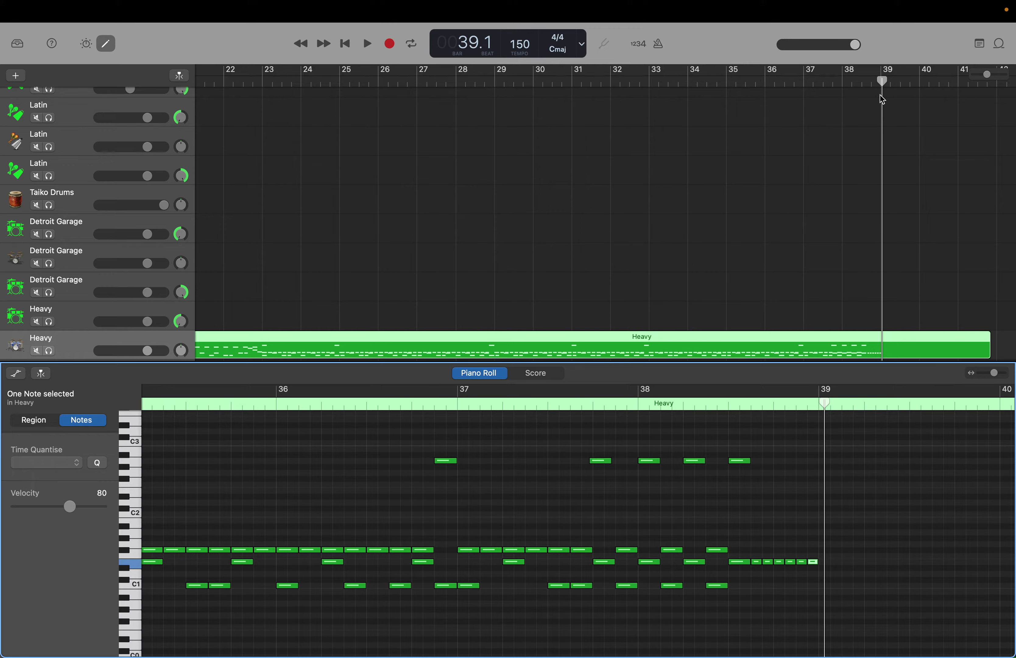
Step: Play back the Heavy track from about bar 24 to check the edited beat
left_click_drag(881, 82, 313, 96)
key("space")
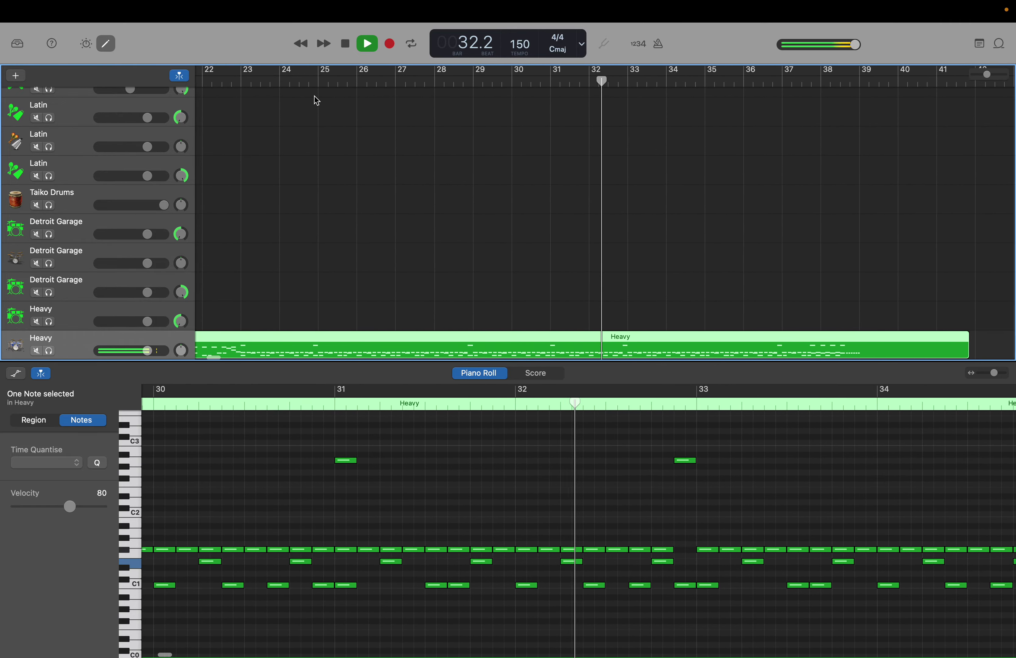
key("space")
Step: Add an F#1 note on the last eighth of bar 28
scroll(316, 100, "left", 10)
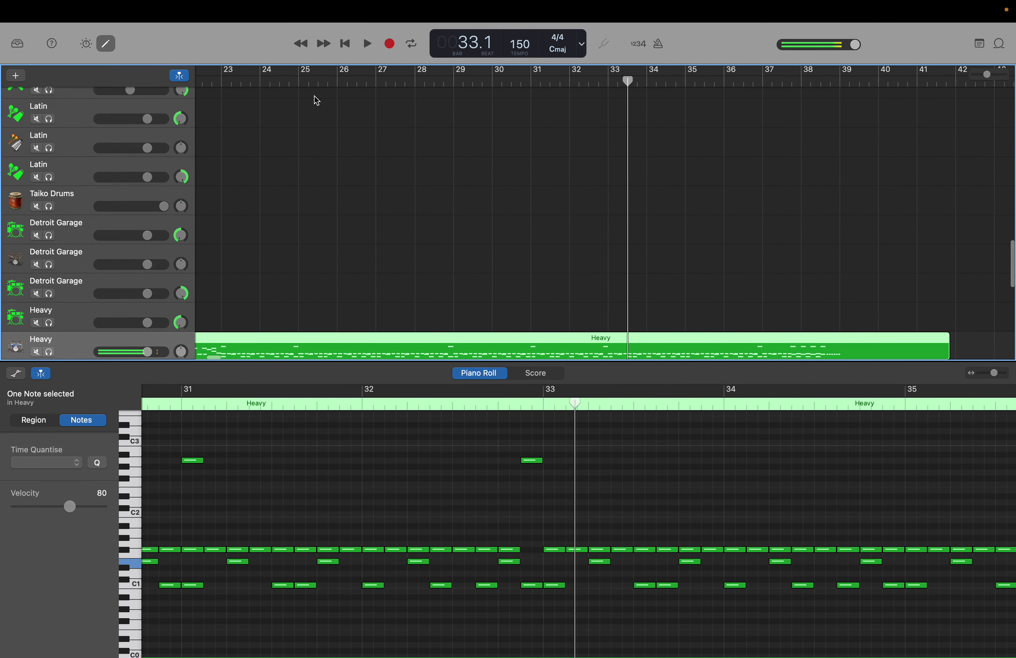
scroll(354, 534, "left", 10)
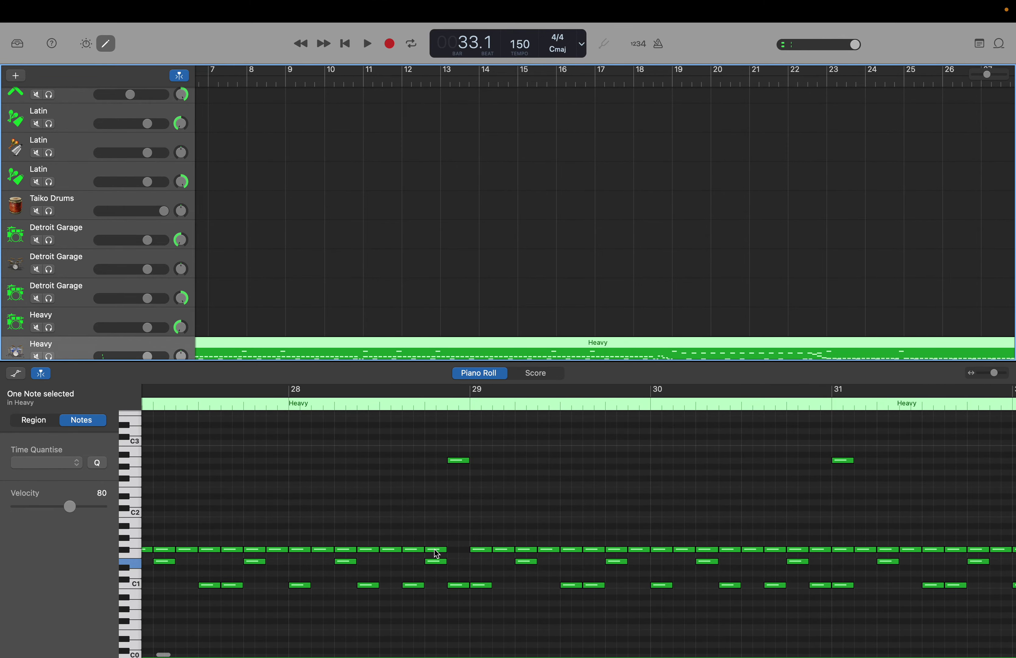
left_click(433, 549)
scroll(432, 547, "left", 4)
scroll(432, 546, "right", 8)
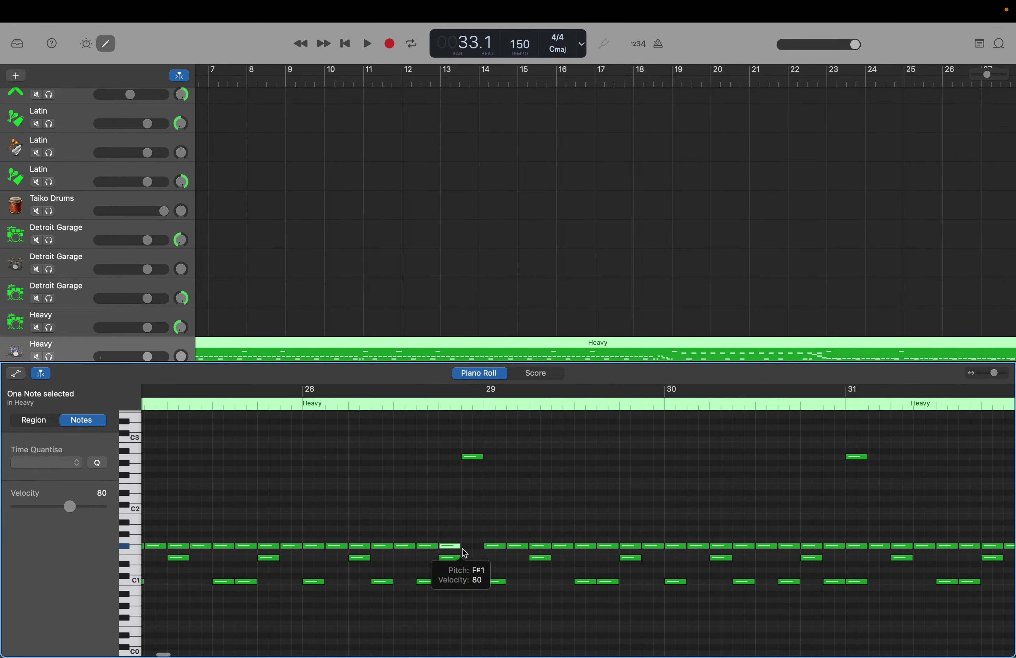
scroll(465, 549, "down", 2)
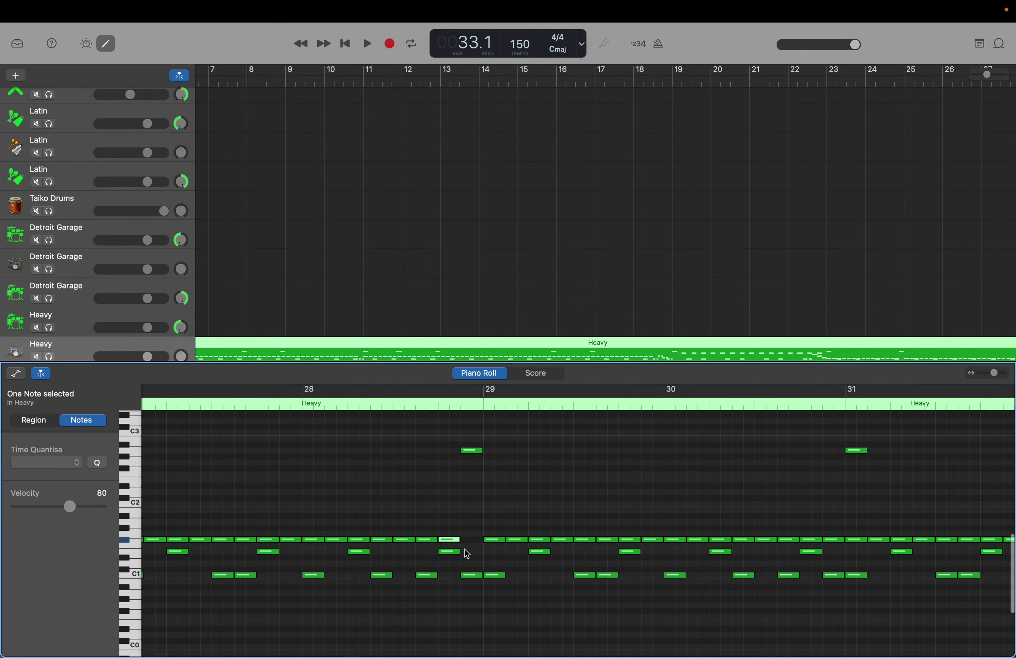
right_click(464, 539)
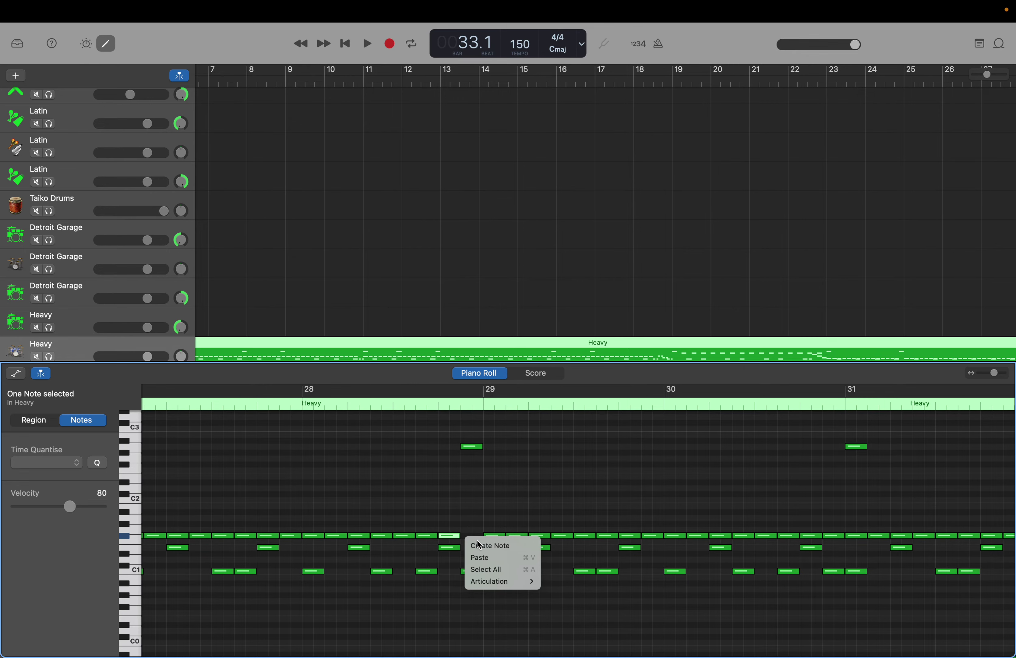
left_click(477, 539)
scroll(477, 540, "left", 5)
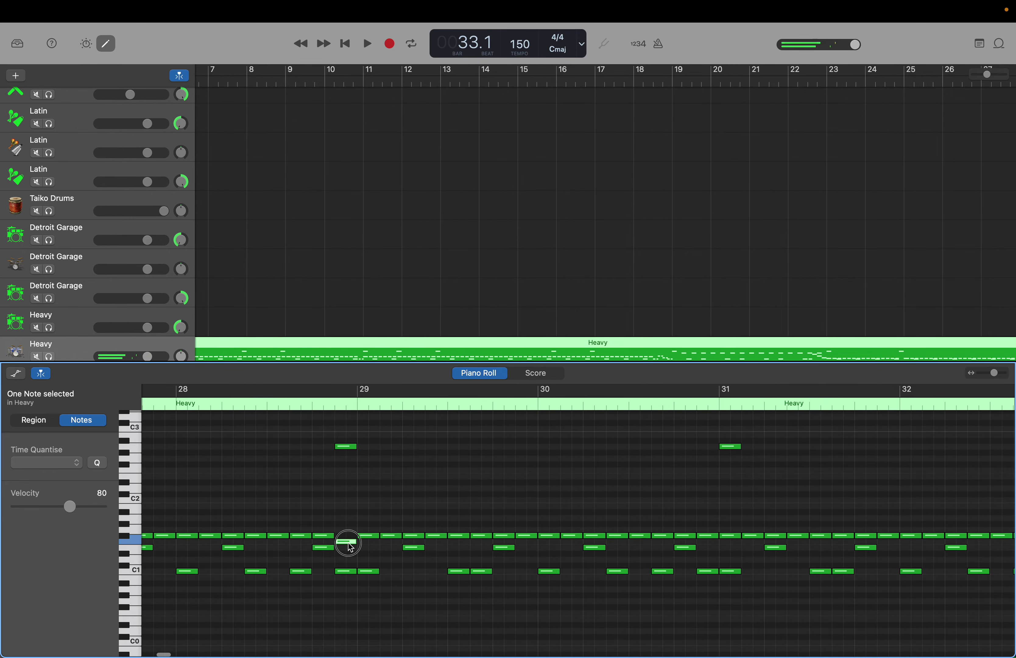
left_click_drag(349, 542, 349, 536)
Step: Add F#1 notes on the last eighths of bars 32 and 36
scroll(349, 536, "right", 5)
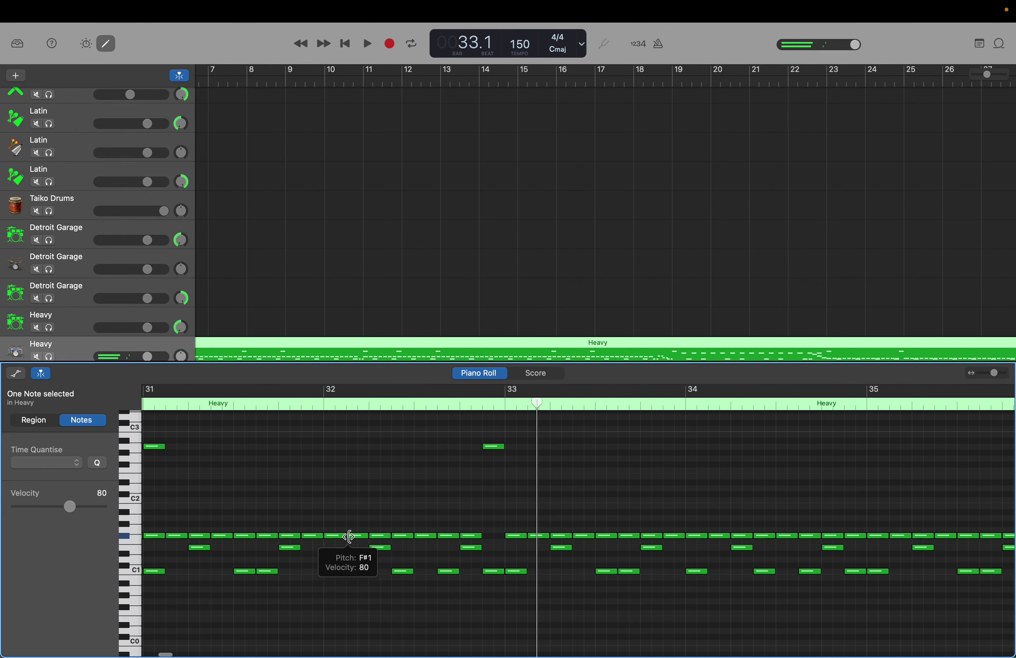
right_click(486, 538)
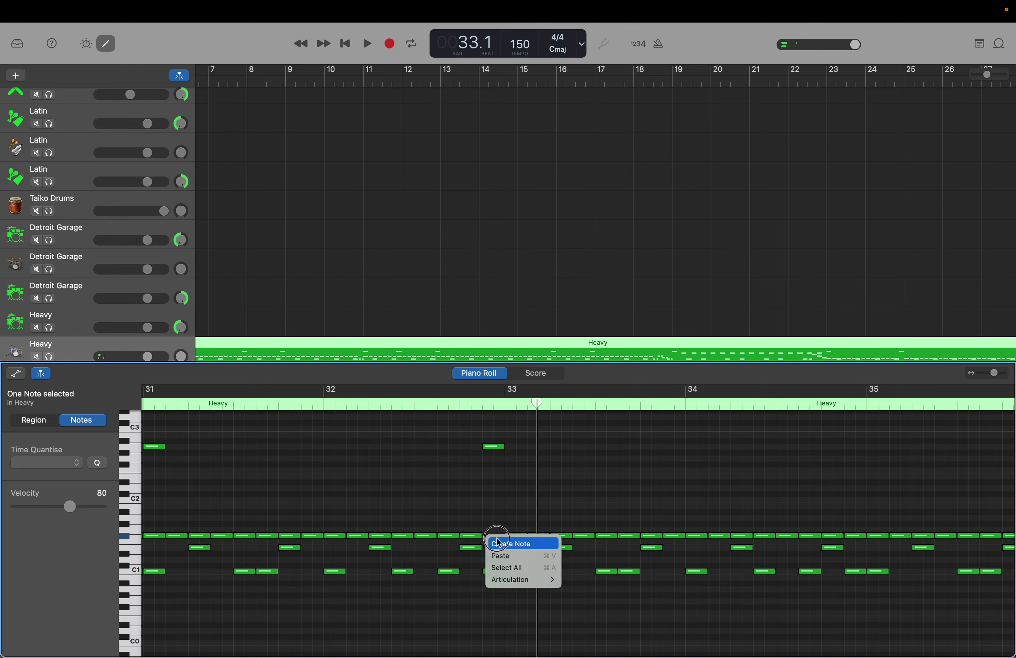
left_click(498, 542)
scroll(499, 543, "right", 10)
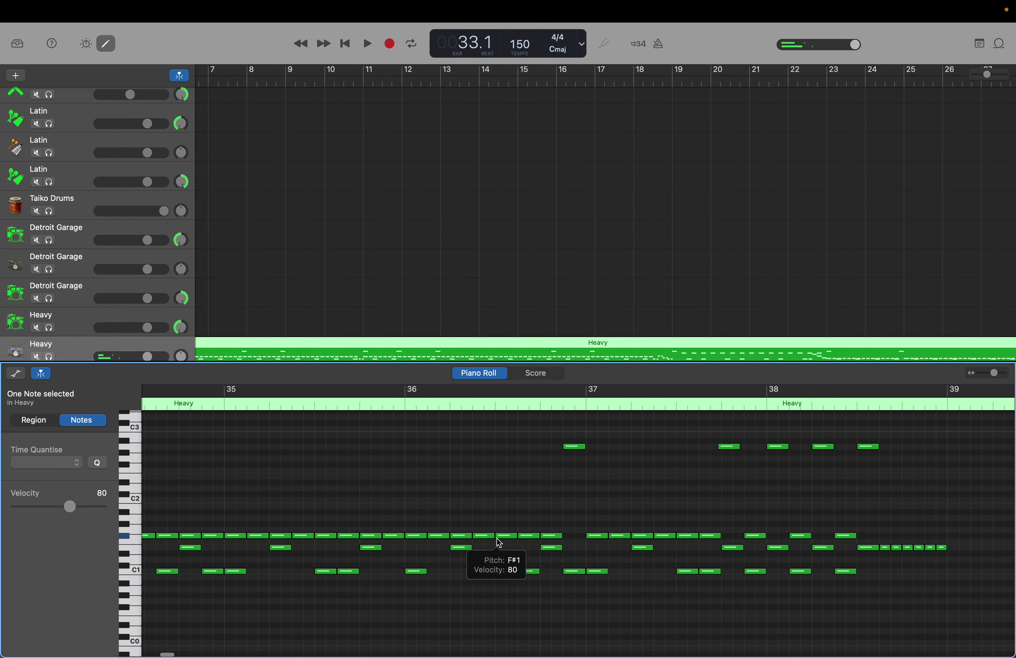
scroll(499, 543, "right", 1)
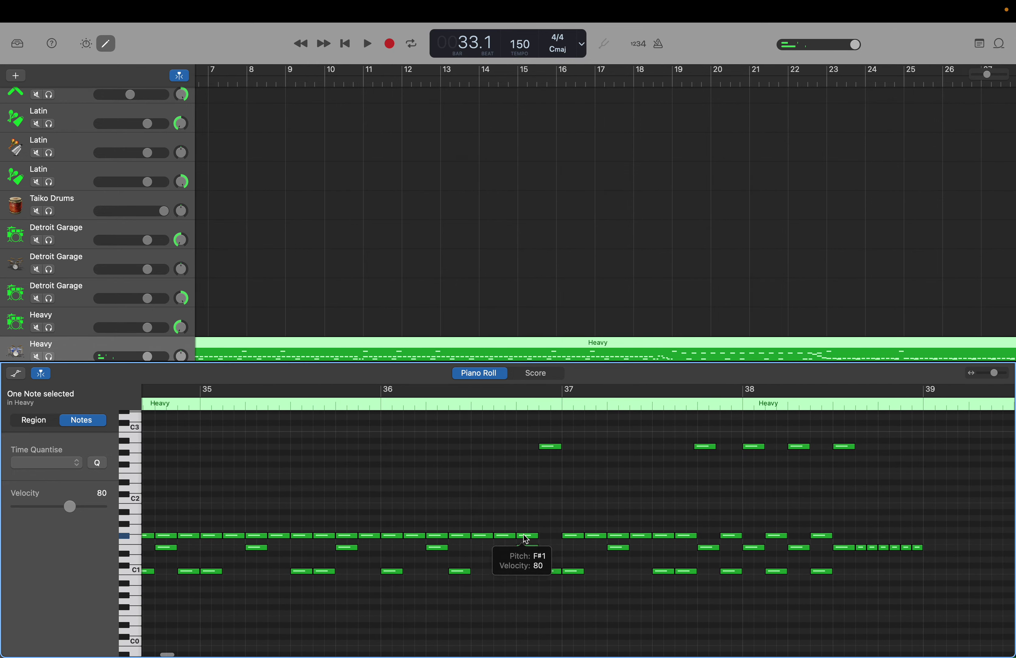
right_click(544, 535)
left_click(552, 541)
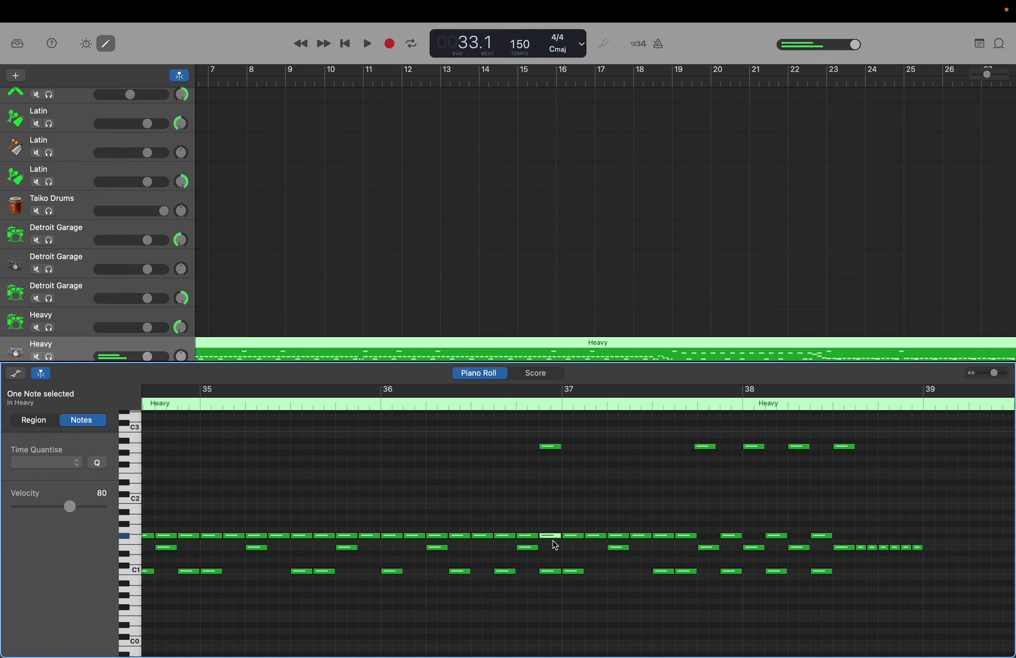
Step: Add an F#1 note on the last eighth of bar 24
scroll(555, 545, "left", 20)
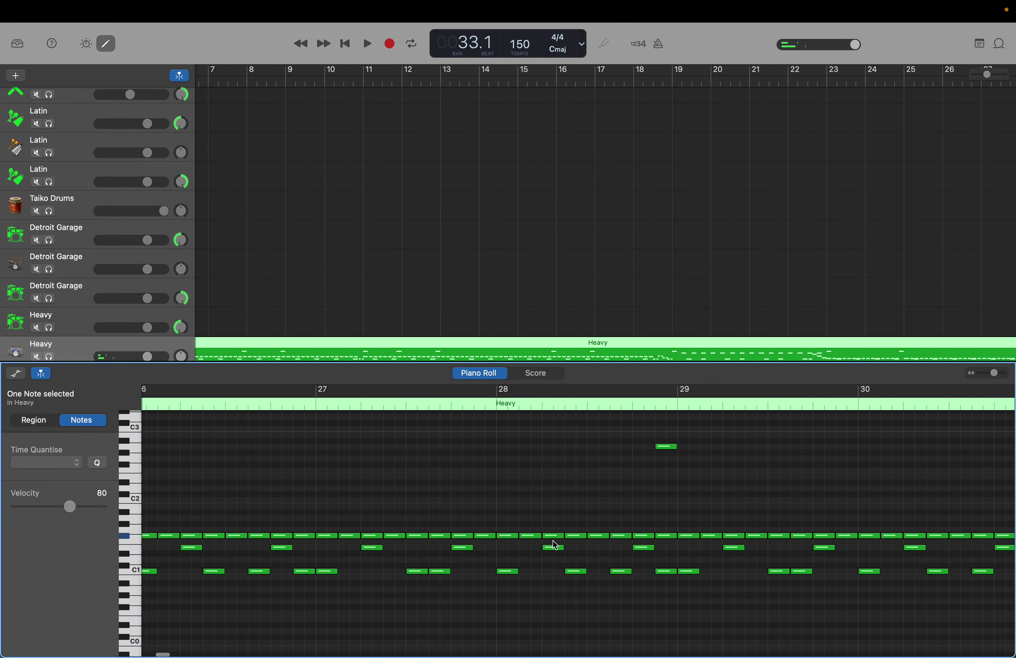
scroll(555, 545, "left", 7)
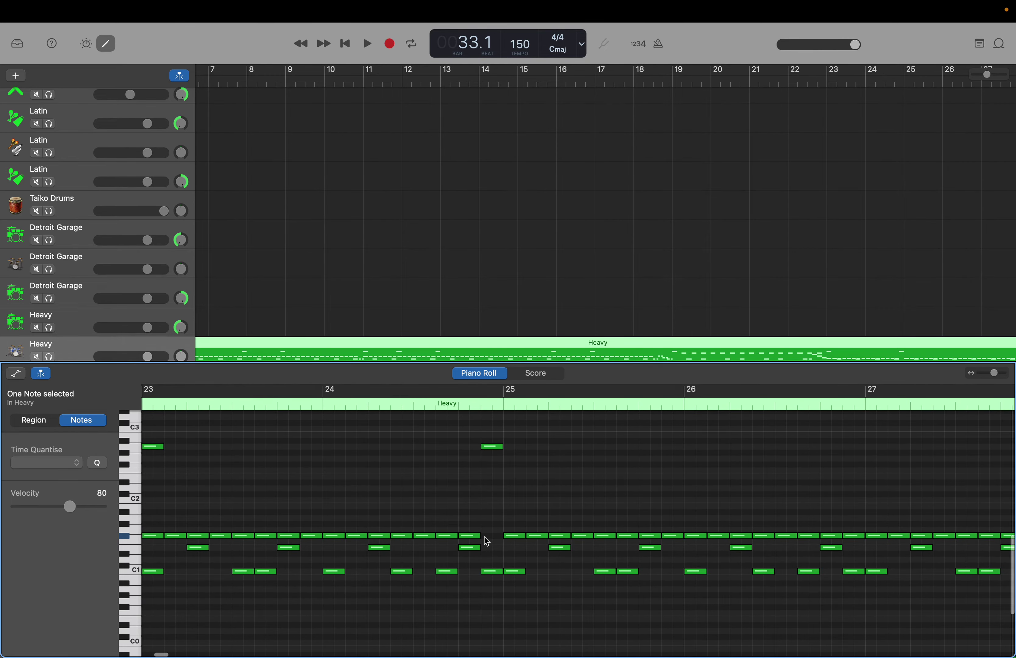
right_click(484, 536)
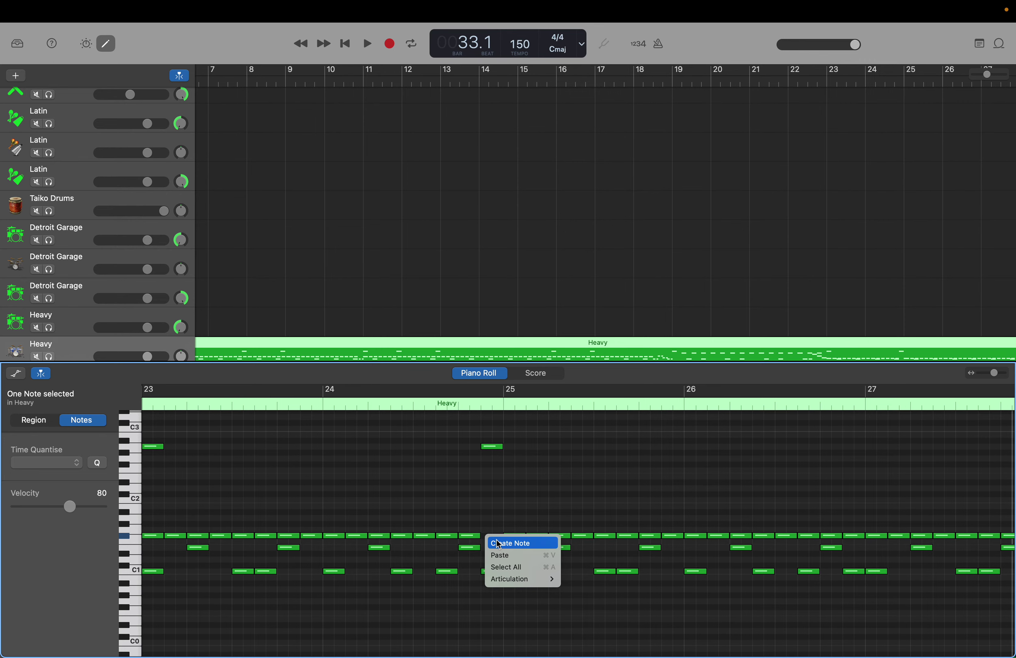
left_click(500, 541)
scroll(498, 544, "left", 4)
scroll(498, 545, "left", 1)
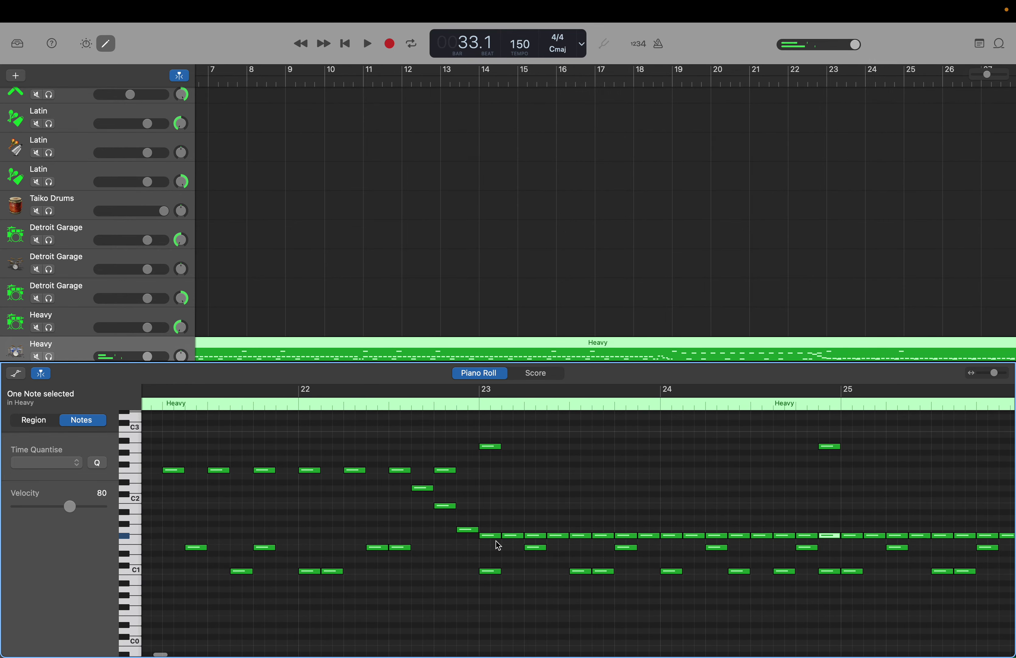
Step: Set the playhead to bar 23 and play back the Heavy track from there
scroll(495, 430, "down", 1)
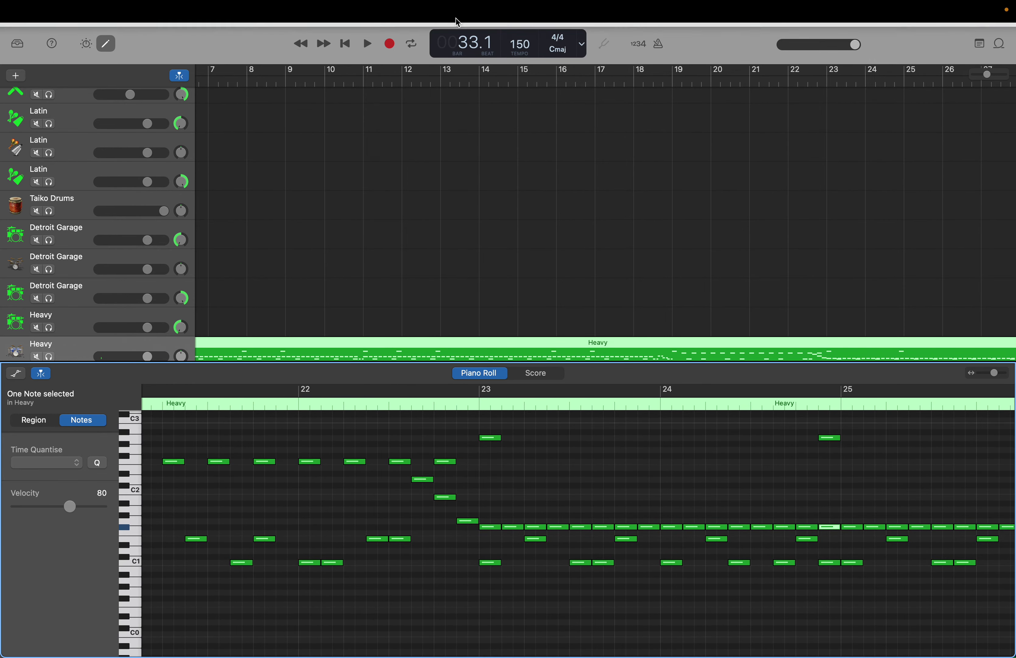
double_click(463, 45)
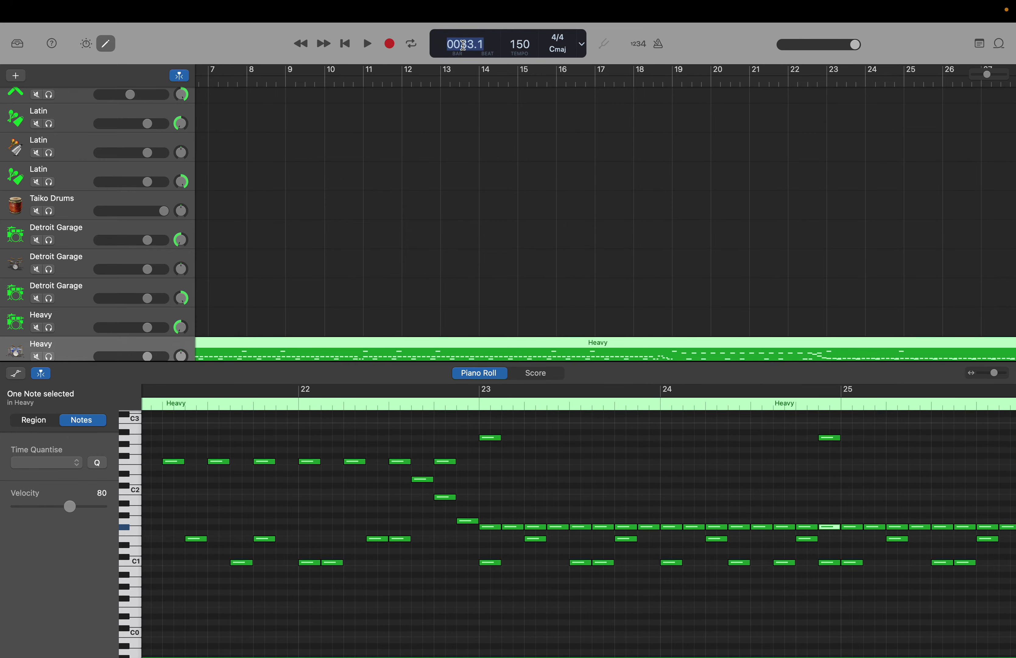
type("23")
key("Return")
key("space")
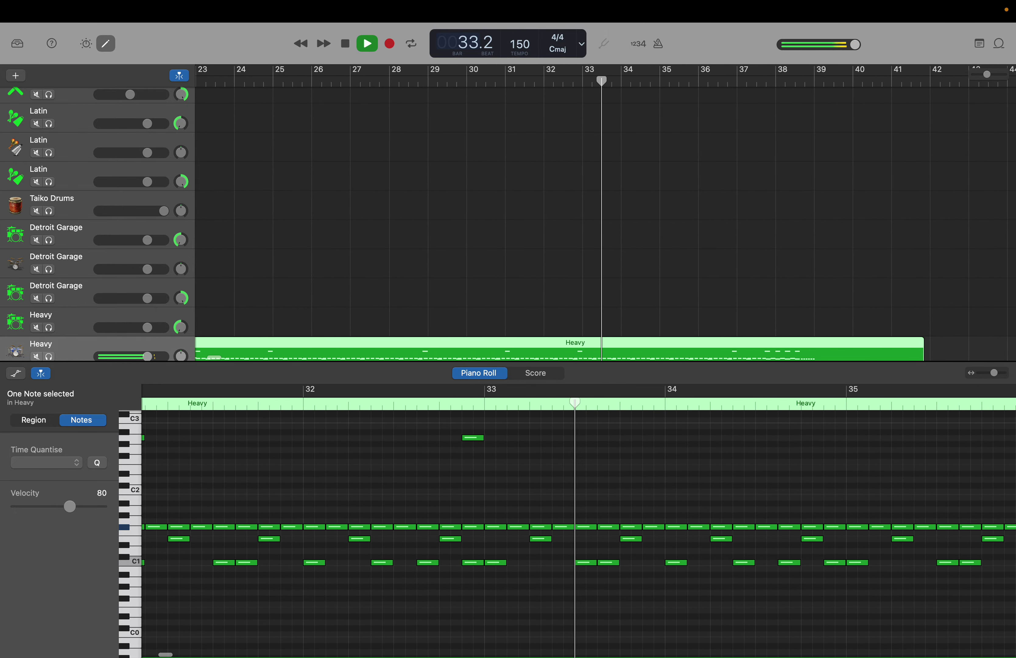
key("space")
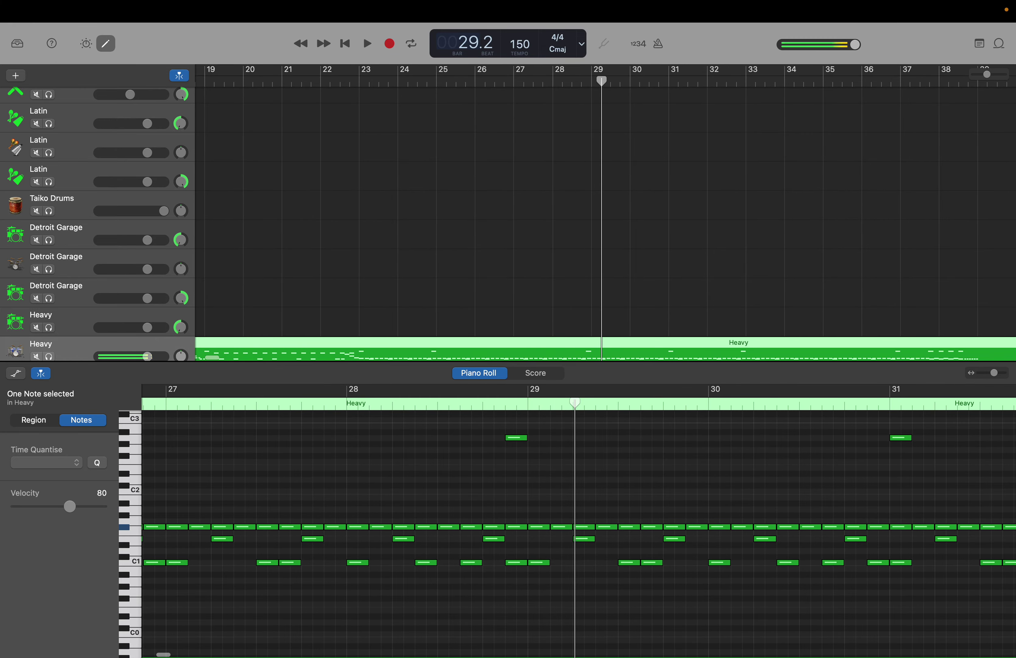
Step: Move the playhead back to bar 30 and cut the F#1 note on the last eighth of that bar
left_click_drag(471, 52, 460, 29)
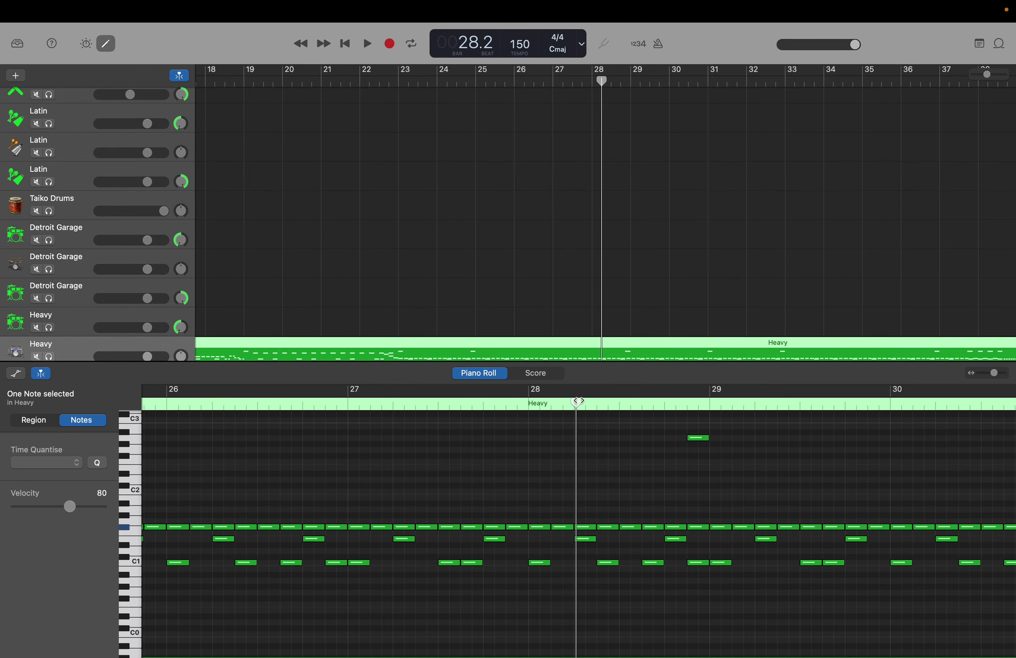
left_click_drag(576, 403, 750, 450)
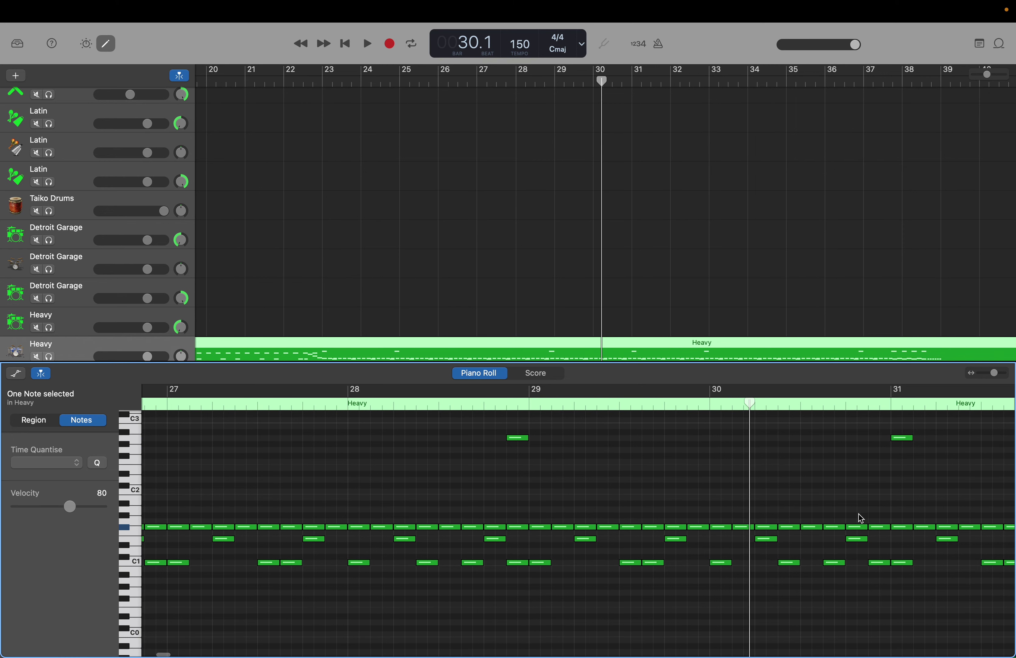
right_click(876, 527)
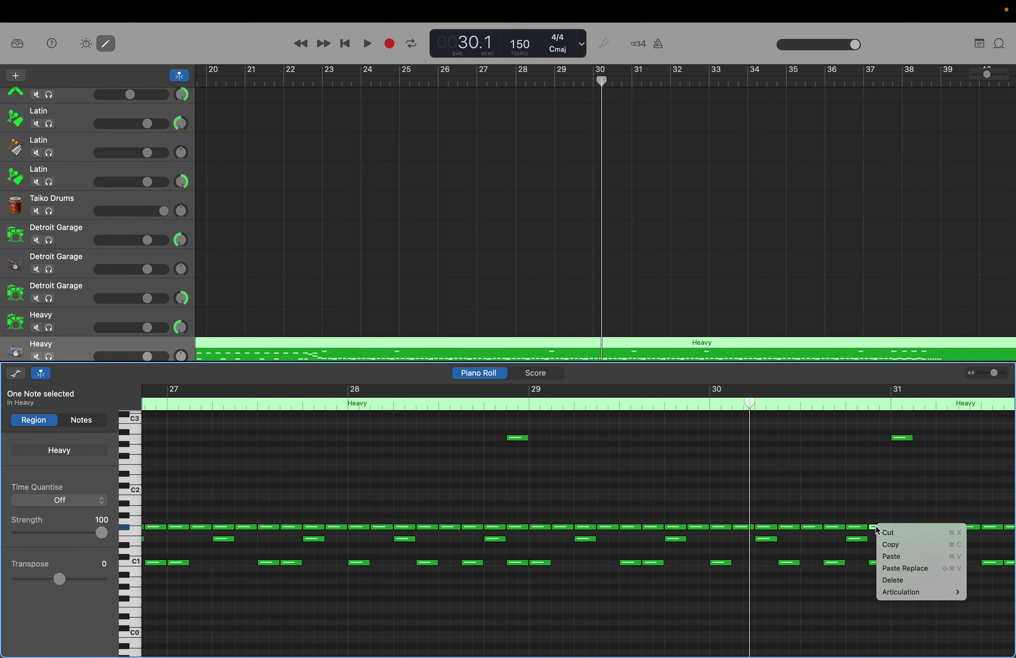
key("Up")
left_click(888, 533)
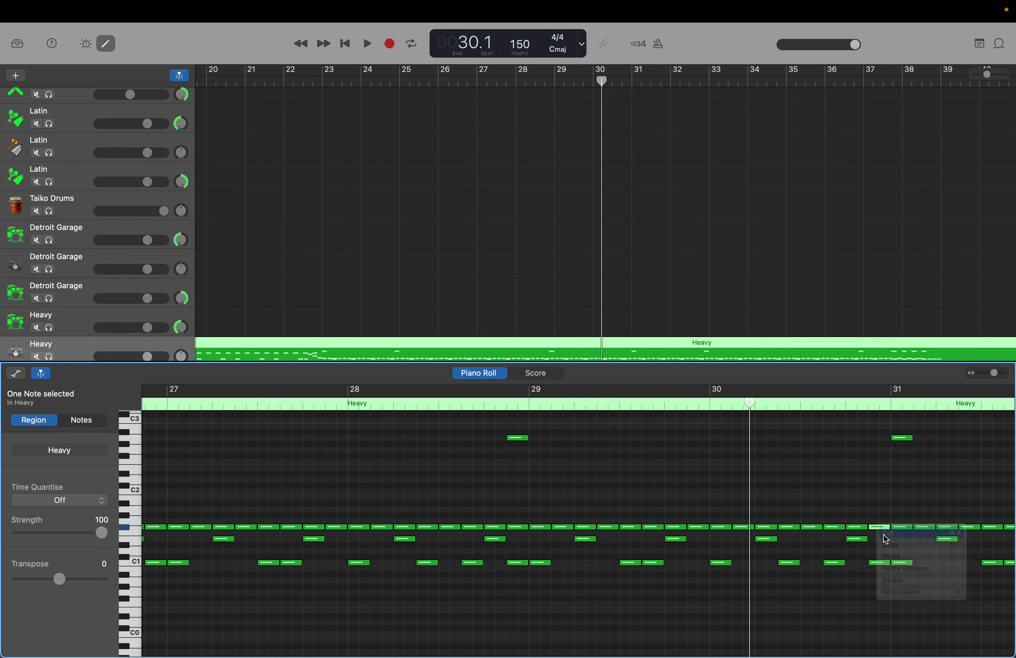
Step: Add two sixteenth-length E1 notes on the last eighth of bar 30 and delete the C1 note below them
right_click(874, 542)
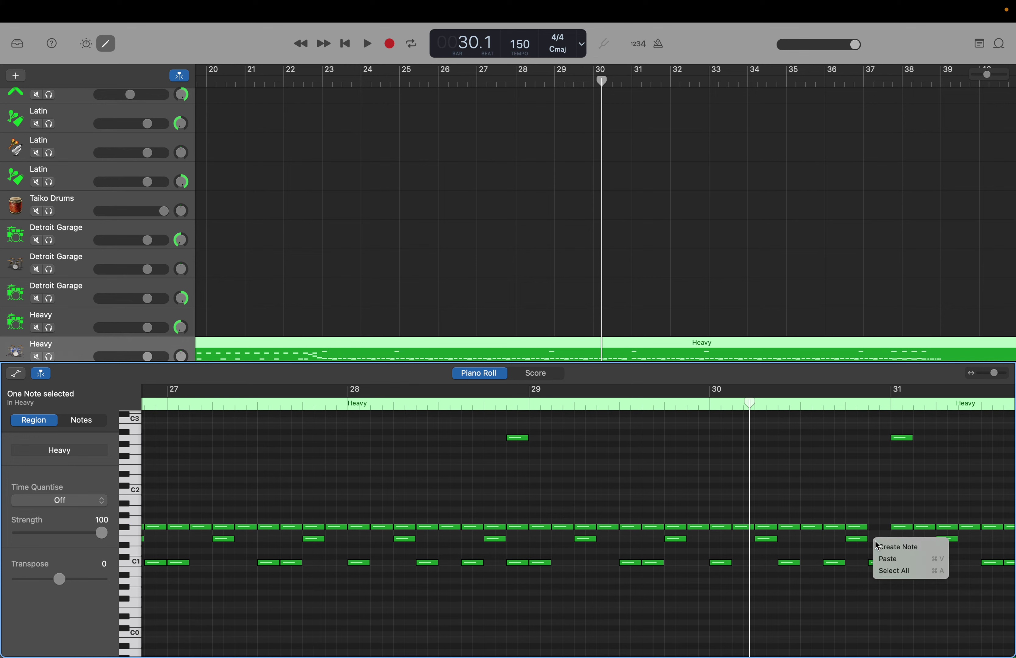
left_click(880, 544)
left_click_drag(886, 539, 877, 538)
right_click(885, 542)
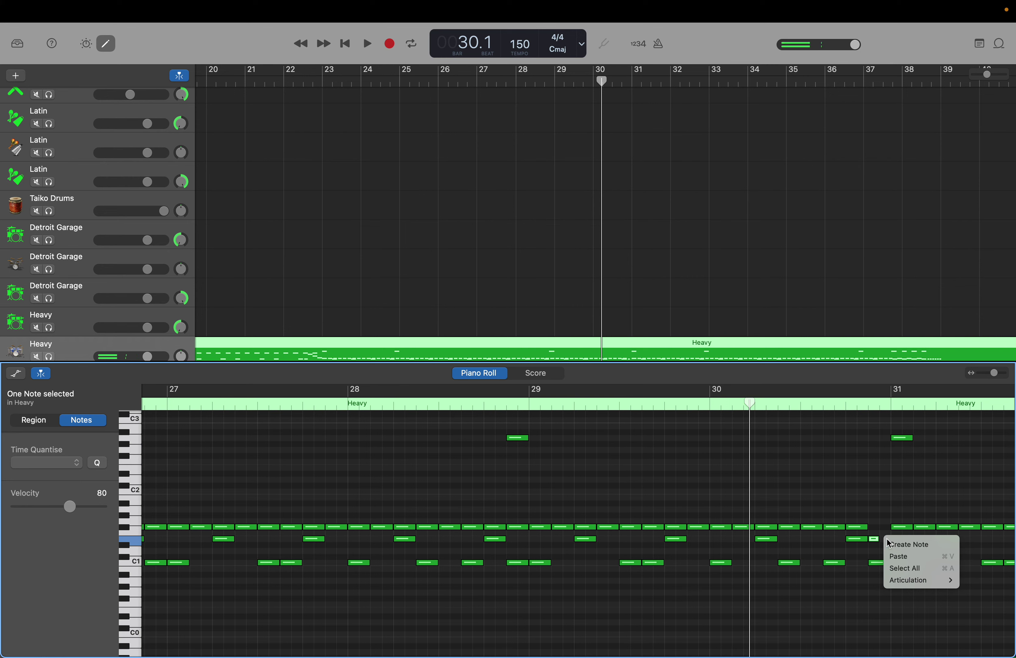
left_click(888, 540)
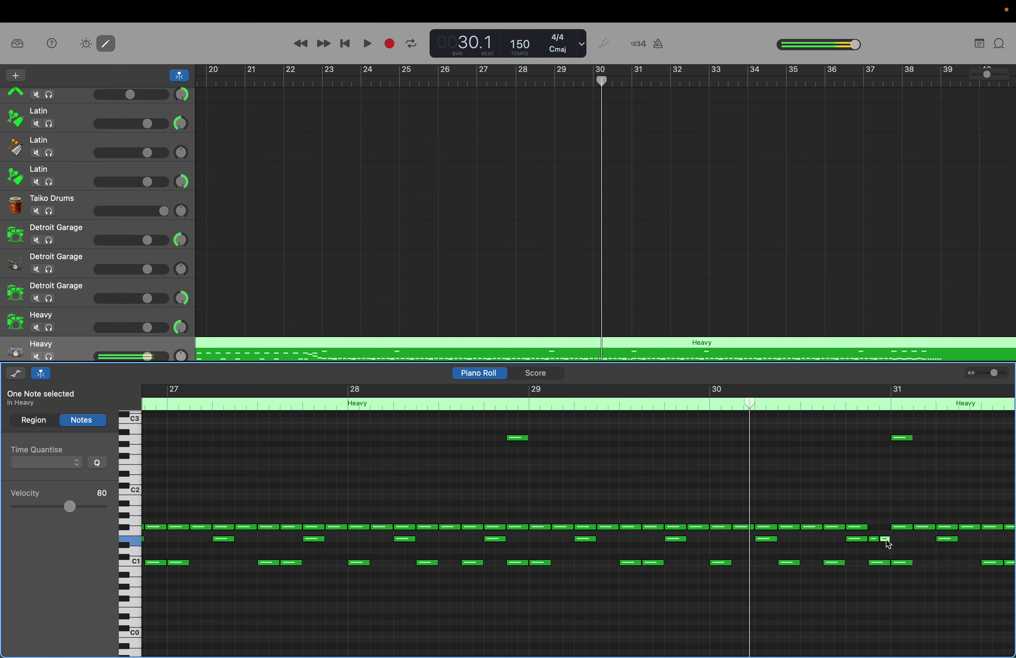
left_click(879, 562)
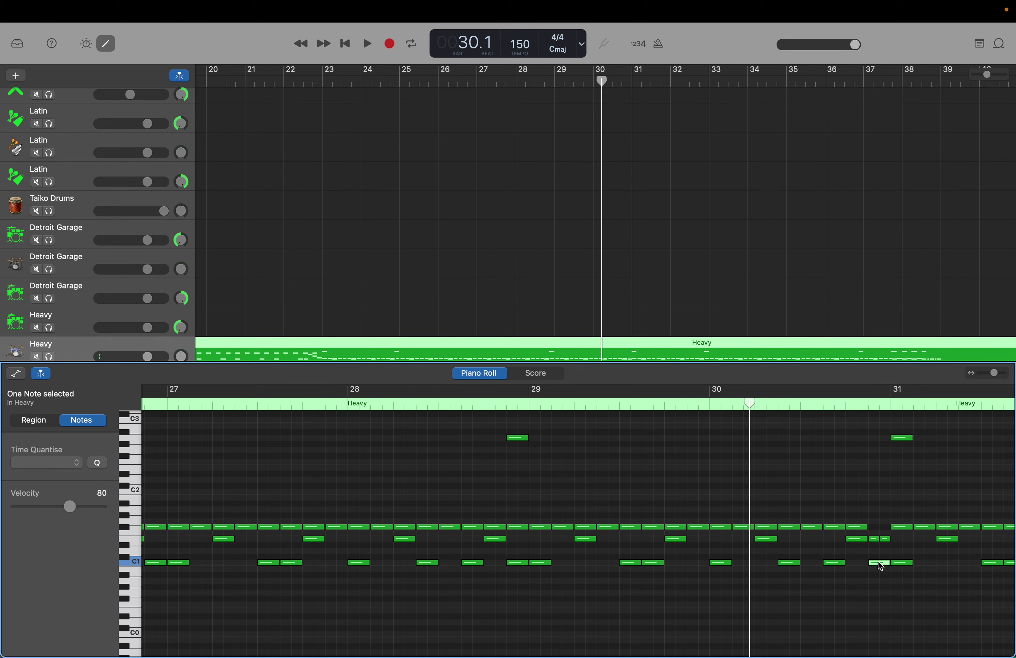
key("Delete")
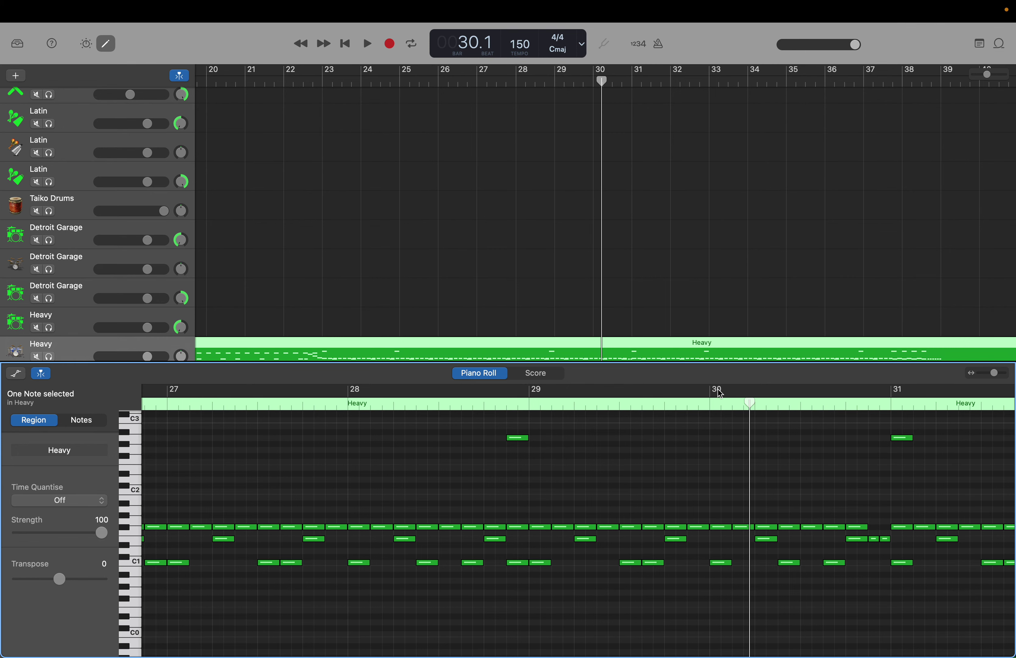
Step: Play back the Heavy track from bar 23 through the fill in bar 38, stop, and return the playhead to the beginning
double_click(458, 41)
type("23")
key("Return")
key("space")
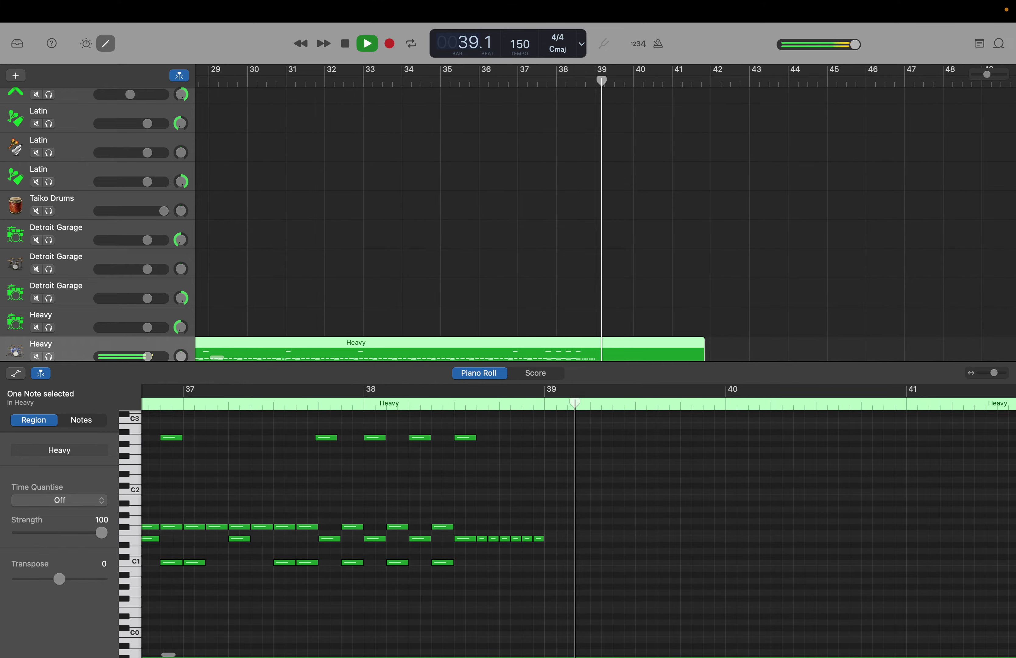
key("space")
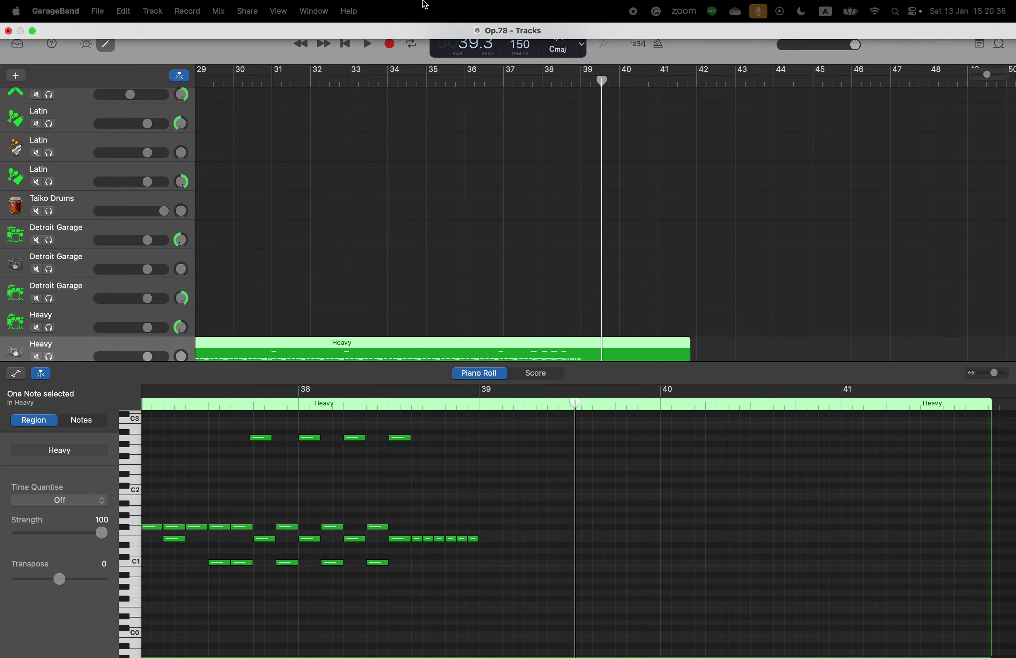
key("Return")
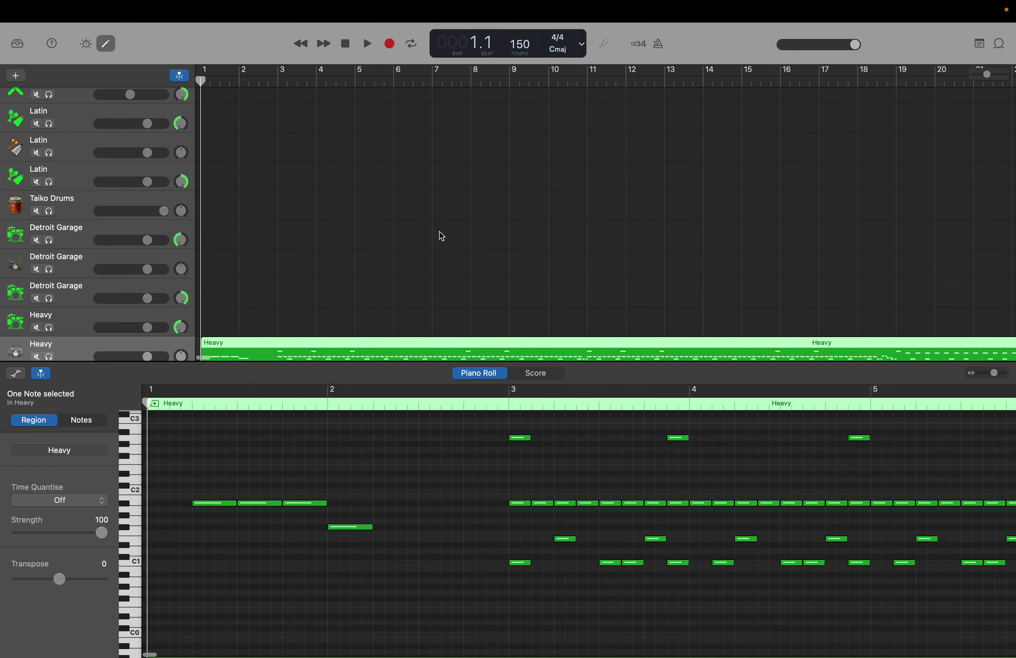